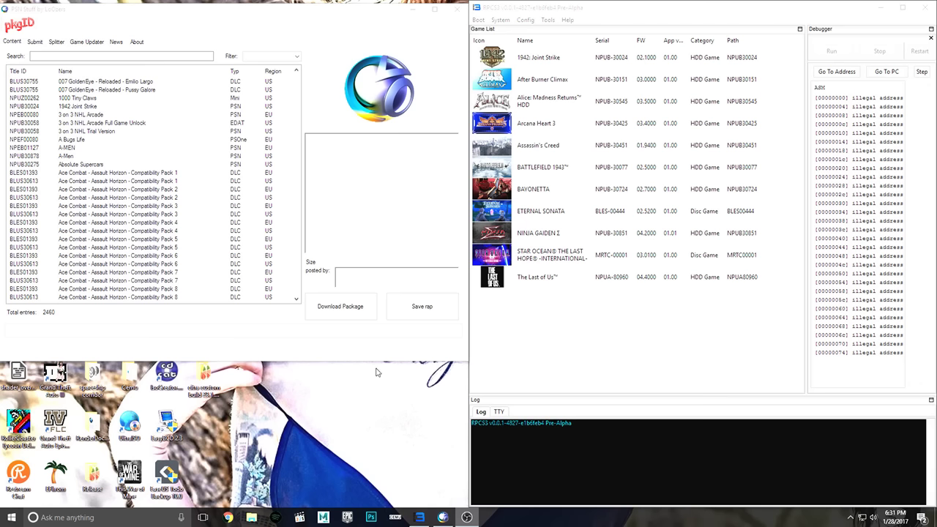
Step: In File Explorer, go to the PSNDL folder inside Roms on drive F: and launch PSNDL.jar
click(251, 516)
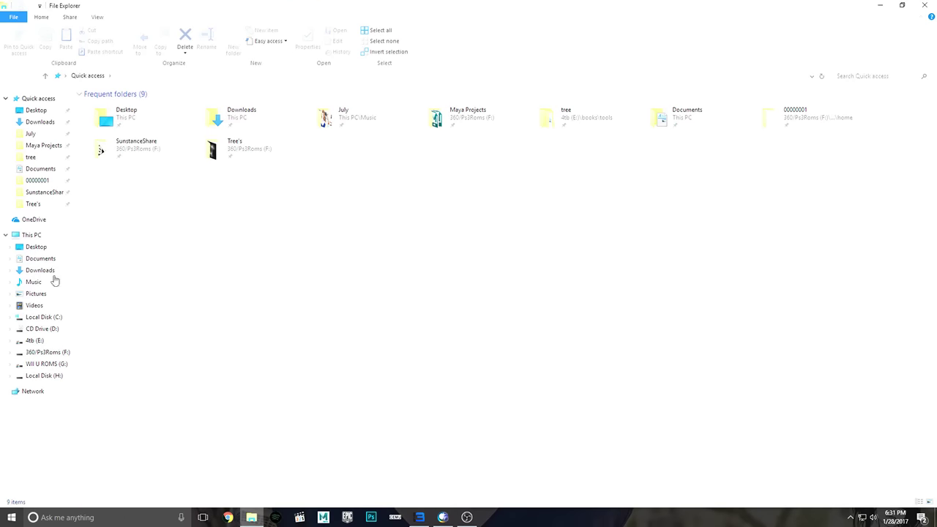
click(37, 180)
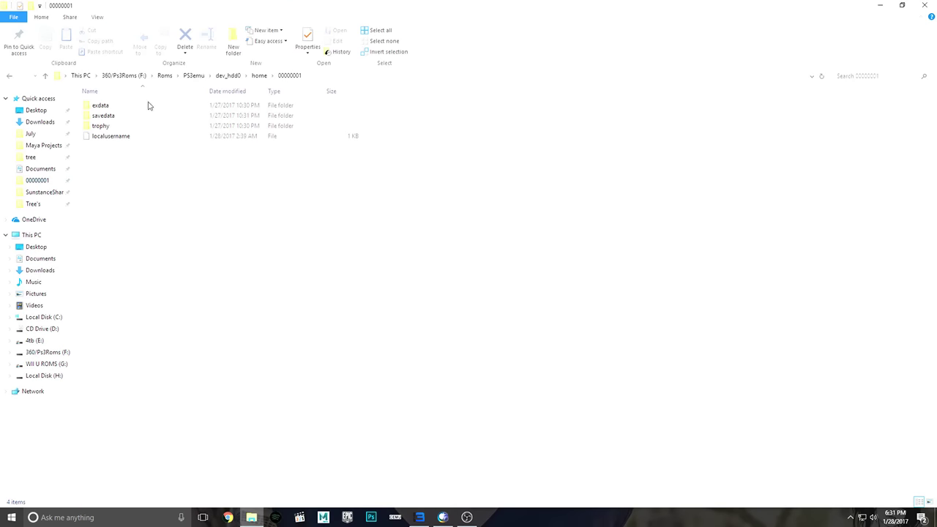
click(175, 76)
click(165, 76)
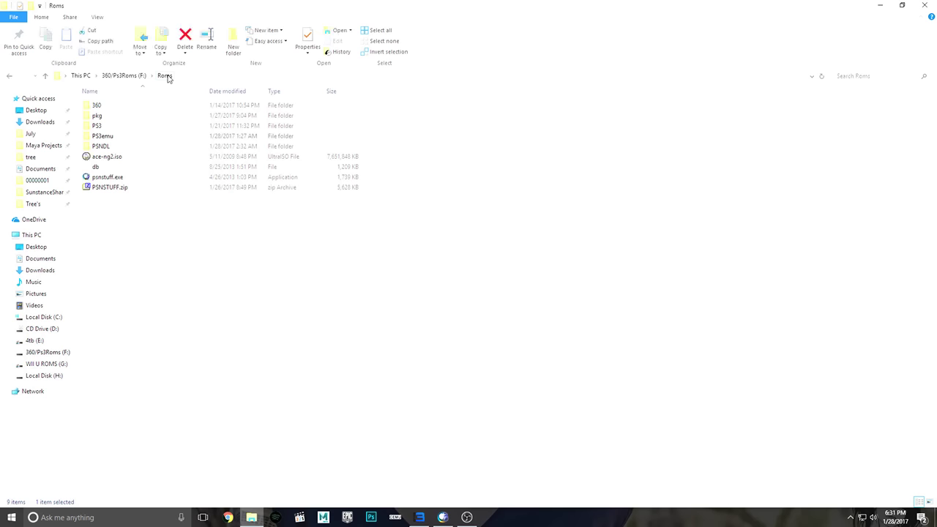
double_click(100, 146)
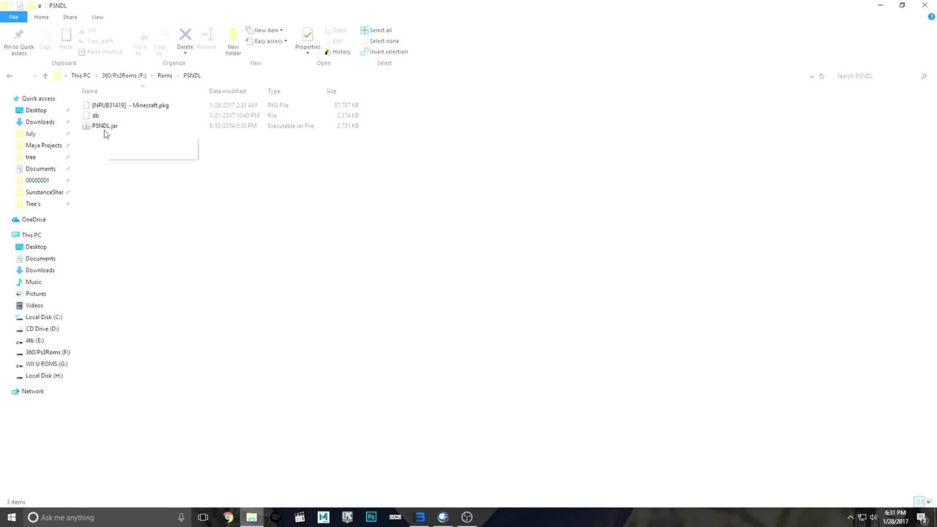
click(104, 127)
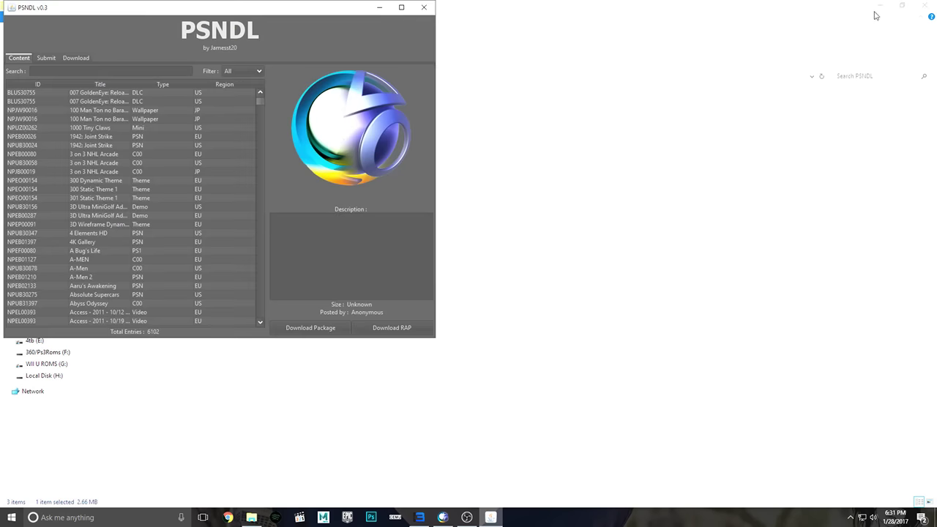
Step: Clear away the File Explorer and PSN Stuff windows, and dock PSNDL beside RPCS3 on the free half of the screen
click(874, 10)
drag(265, 13, 269, 164)
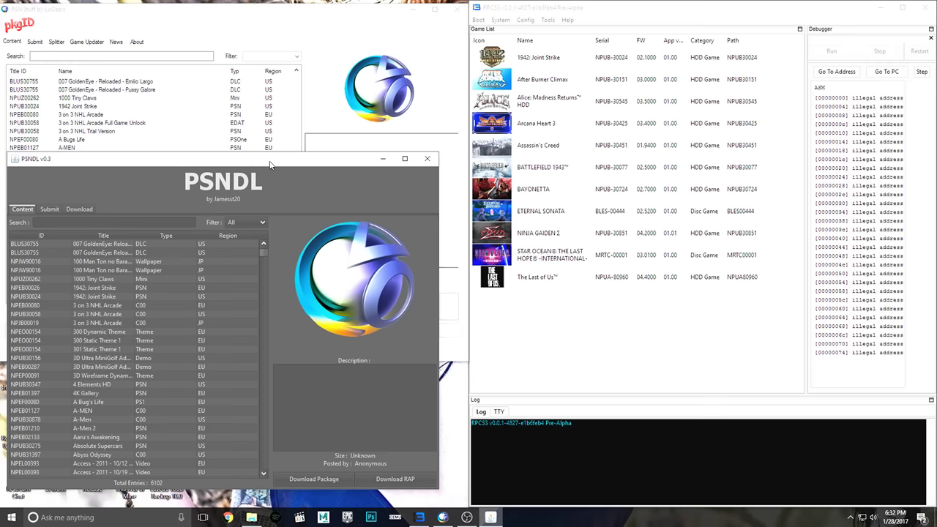
drag(269, 164, 276, 58)
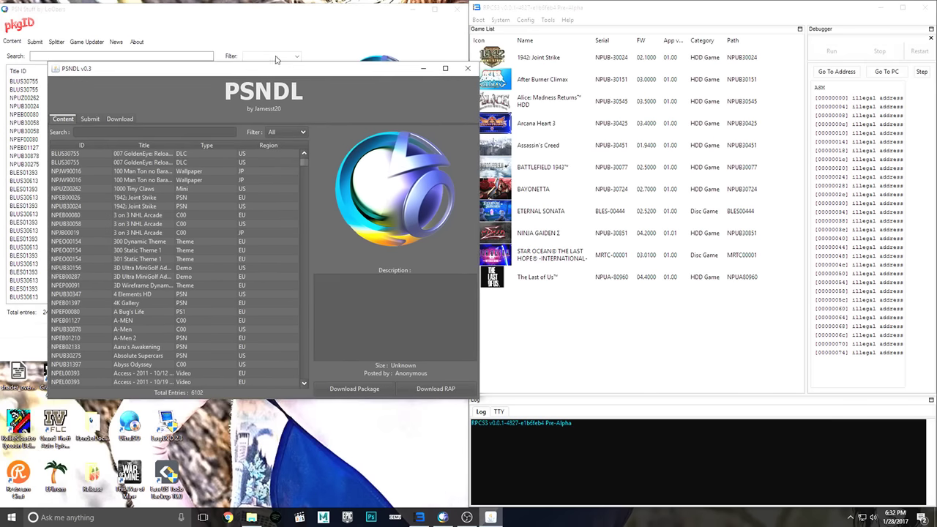
click(459, 9)
drag(432, 73, 3, 71)
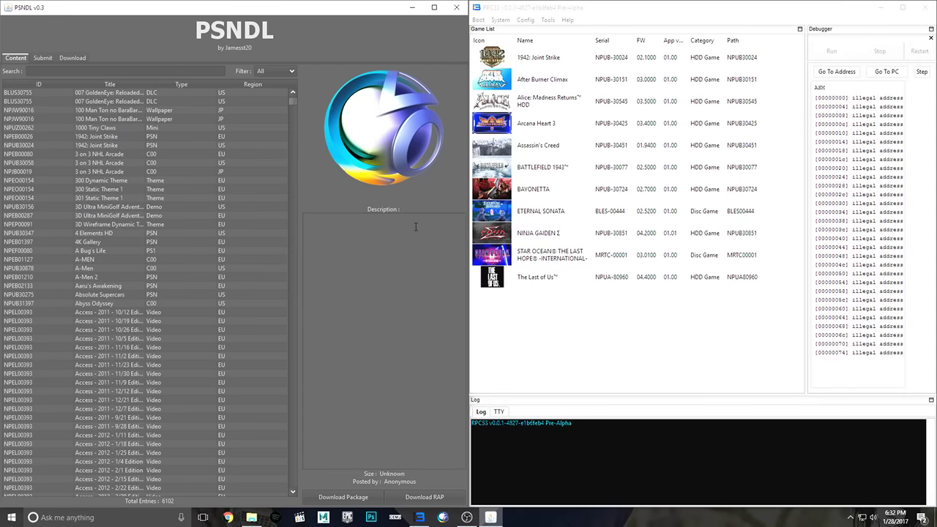
Step: Download the RAP file and the package for the US PSN title Absolute Supercars
click(94, 73)
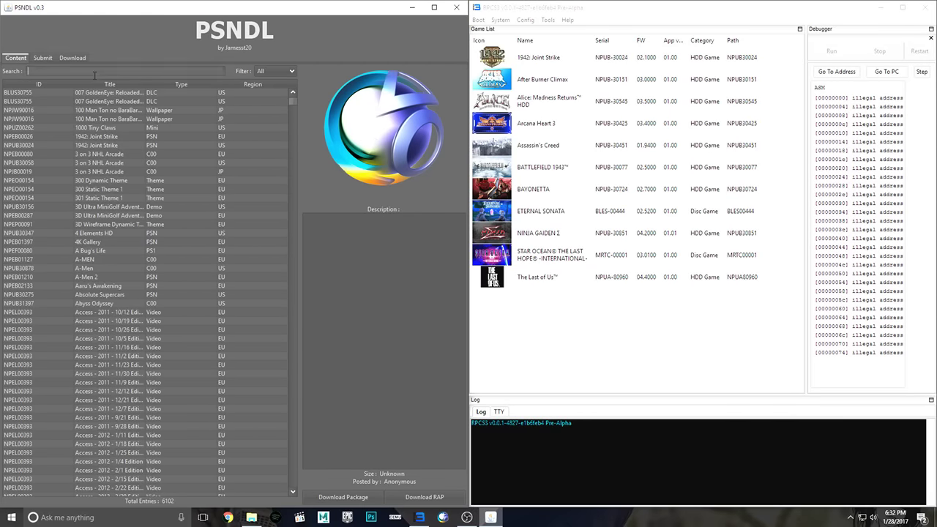
click(183, 294)
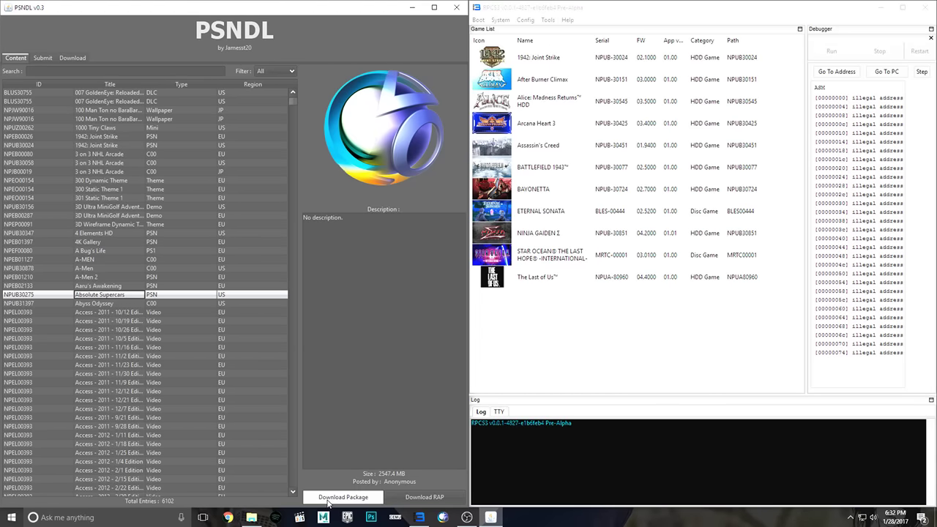
click(424, 497)
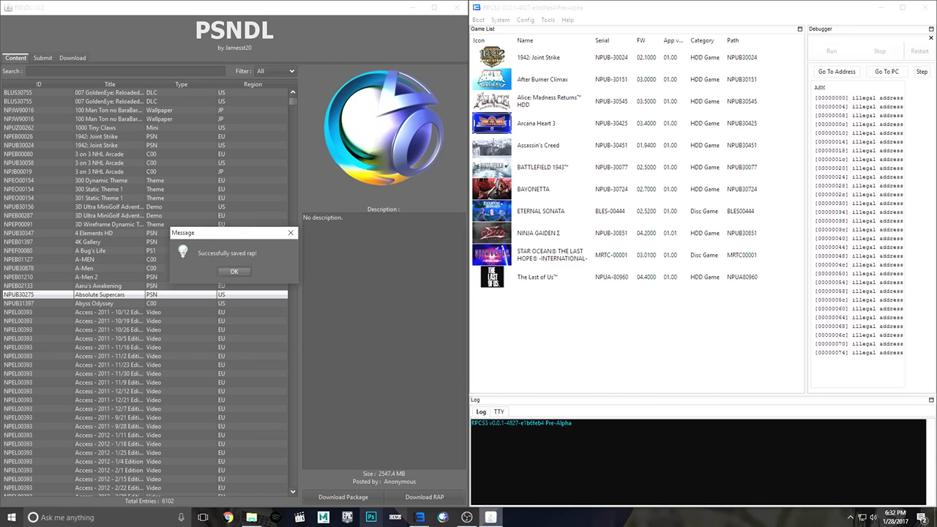
click(234, 272)
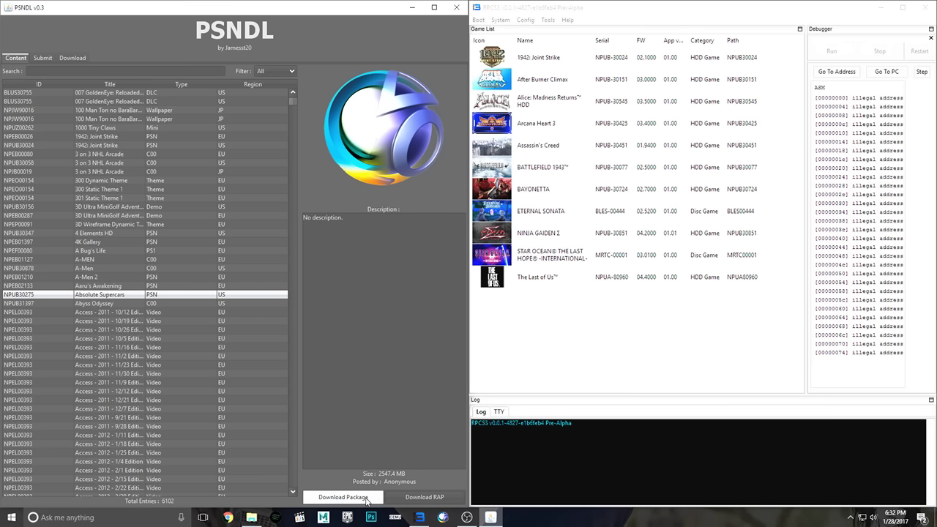
click(330, 497)
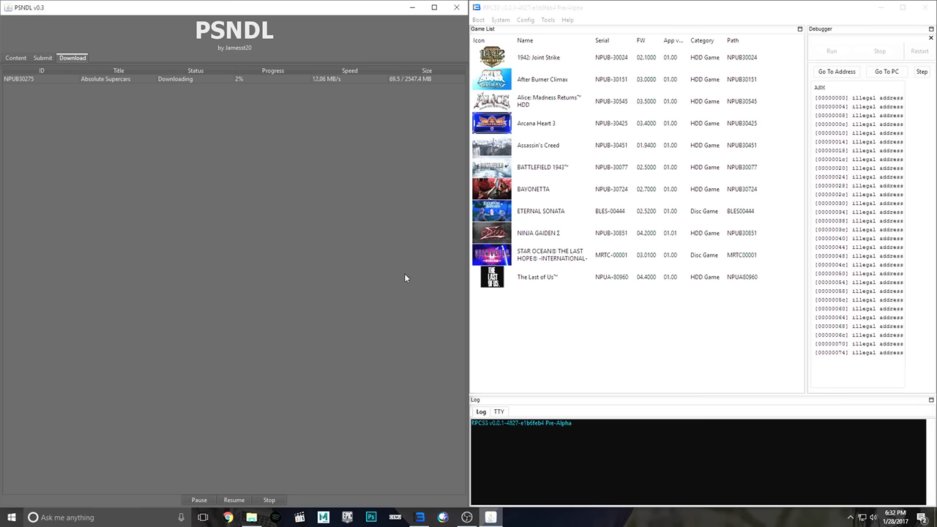
Step: In RPCS3, remove The Last of Us from the game list and permanently delete its game files
click(562, 339)
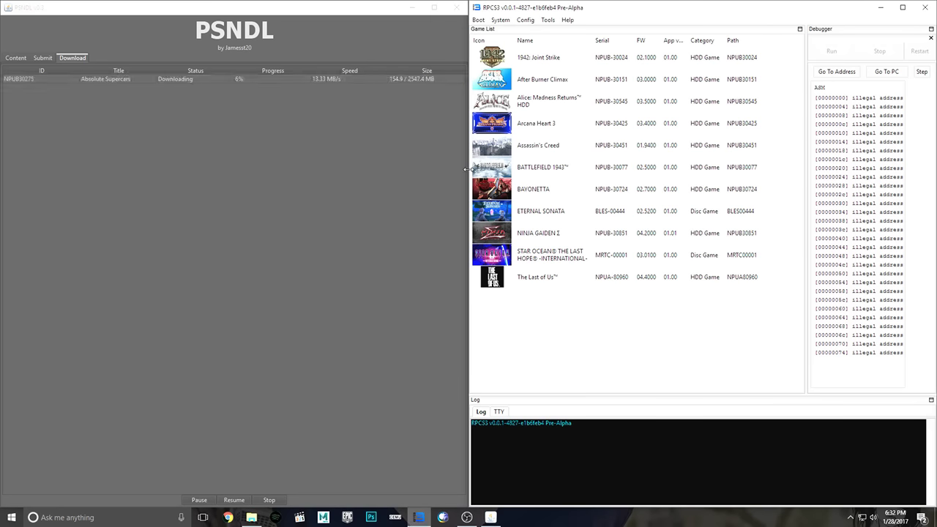
right_click(524, 285)
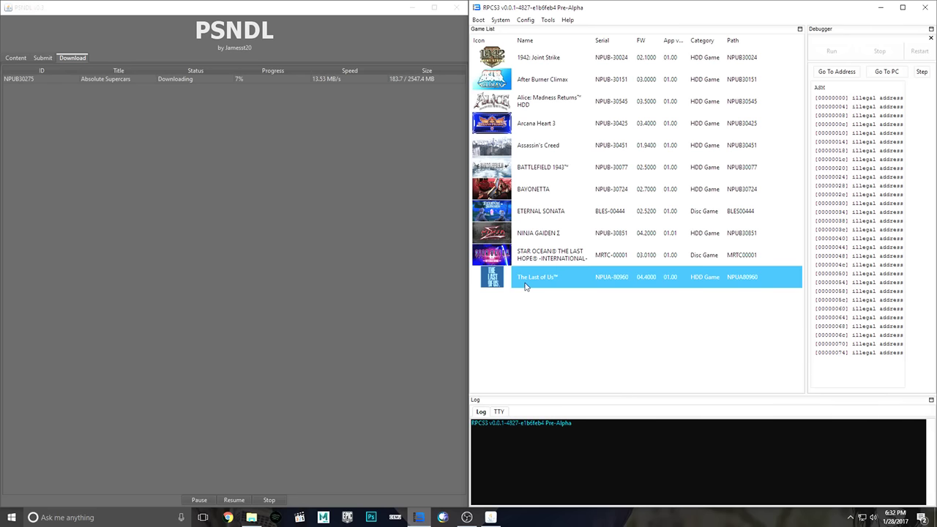
click(562, 311)
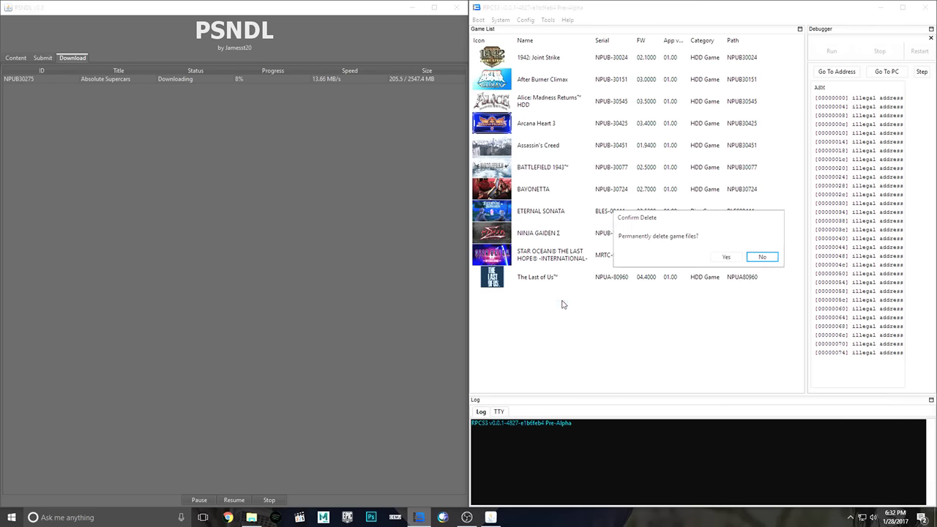
click(713, 257)
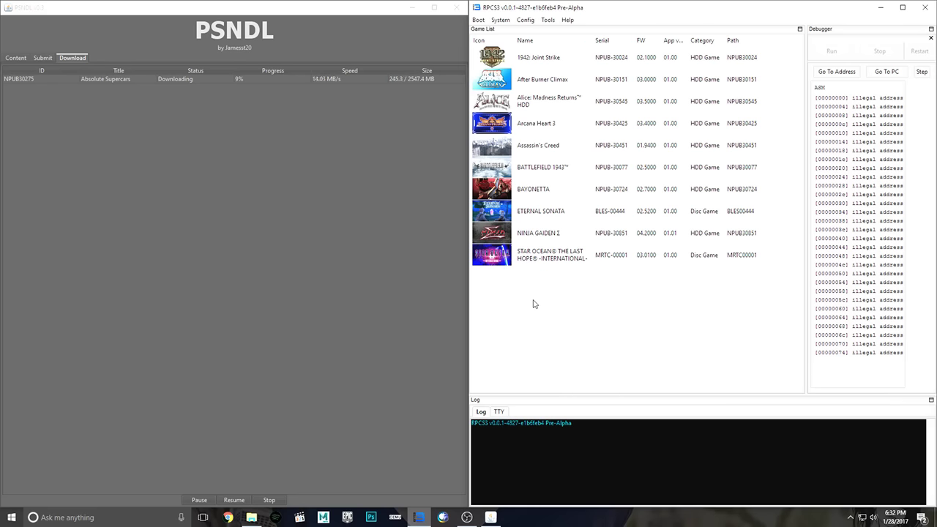
drag(539, 324, 528, 291)
click(544, 58)
right_click(556, 57)
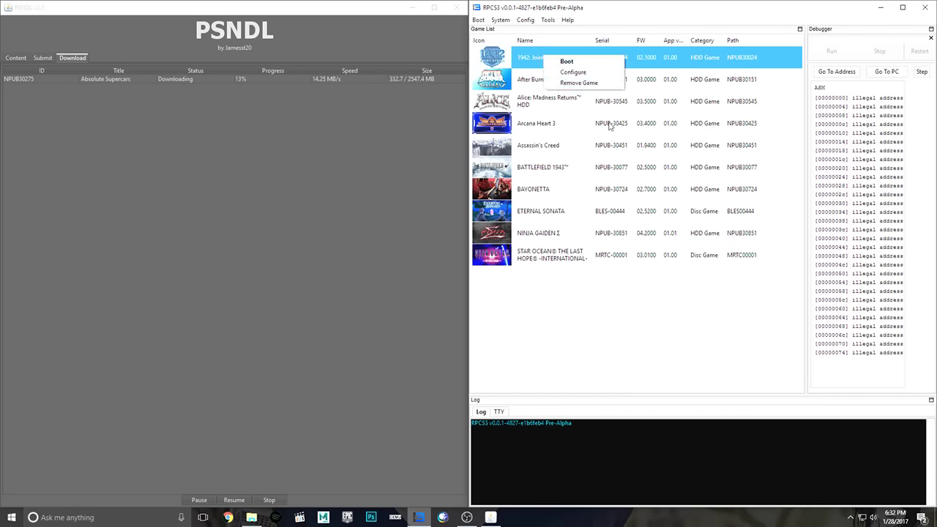
click(584, 82)
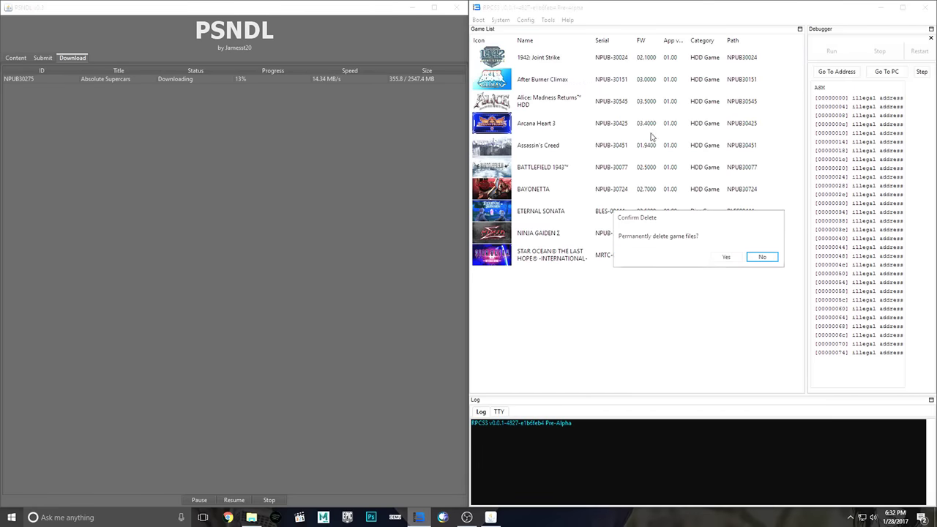
click(761, 256)
Step: Install the package NPUB30151 After Burner Climax.pkg from the Roms\pkg folder, and dismiss the OneDrive setup window
click(478, 20)
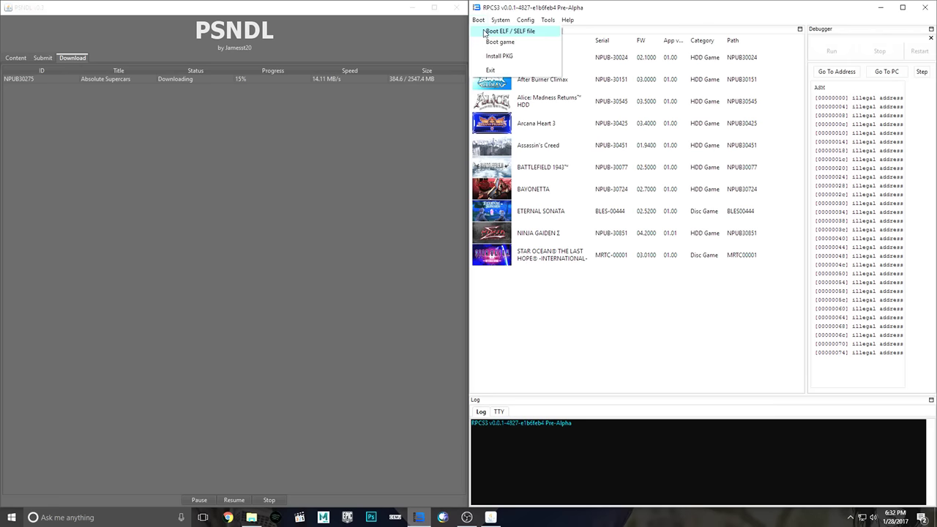
click(487, 56)
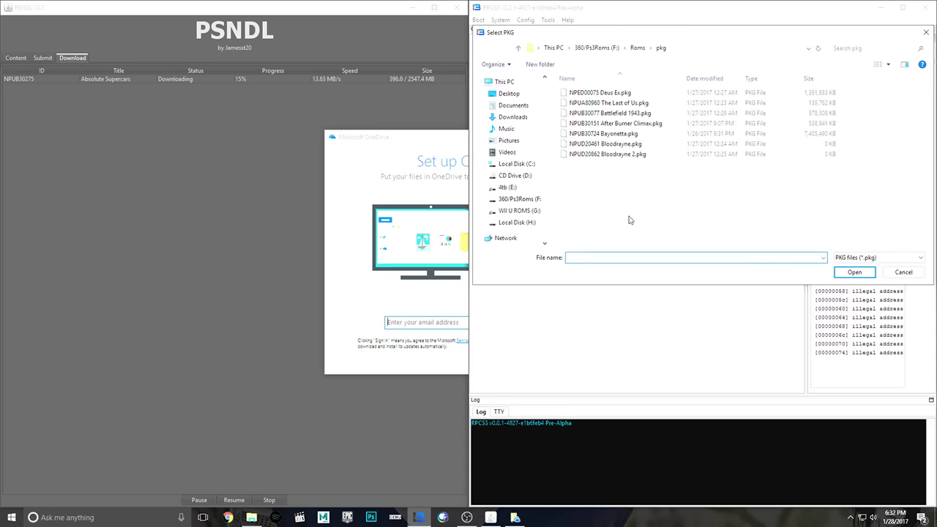
drag(607, 42, 541, 45)
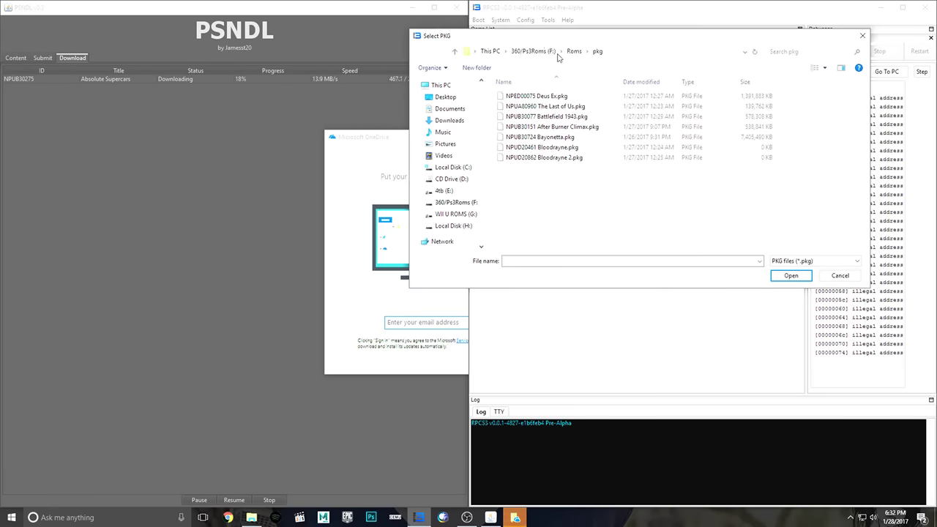
double_click(580, 131)
click(726, 257)
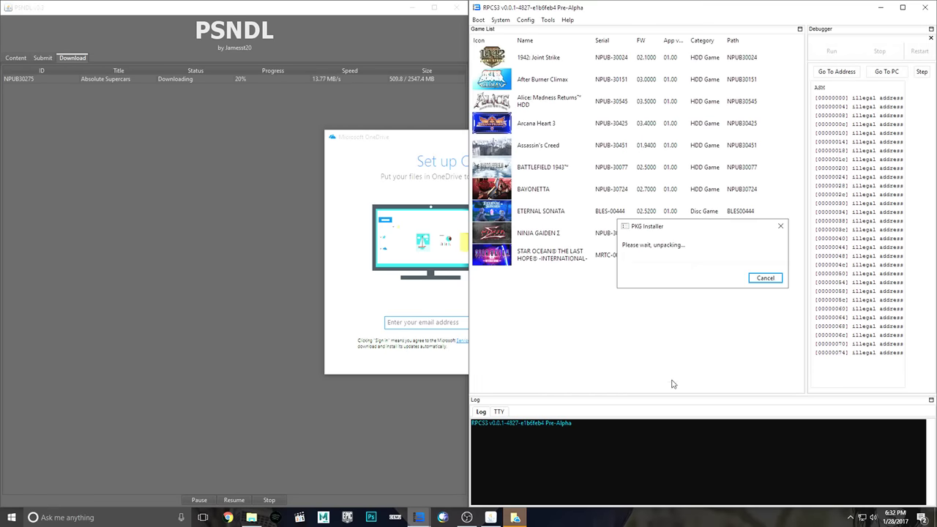
drag(669, 225, 570, 107)
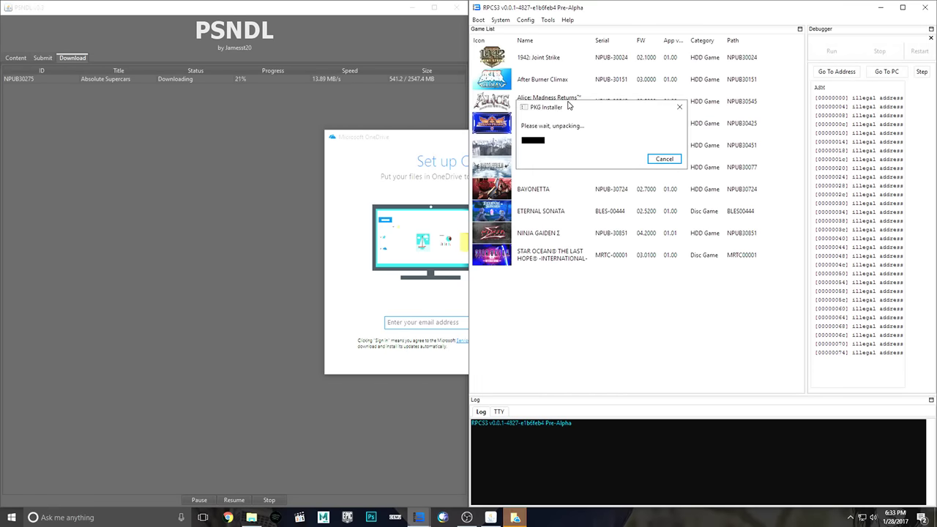
click(439, 139)
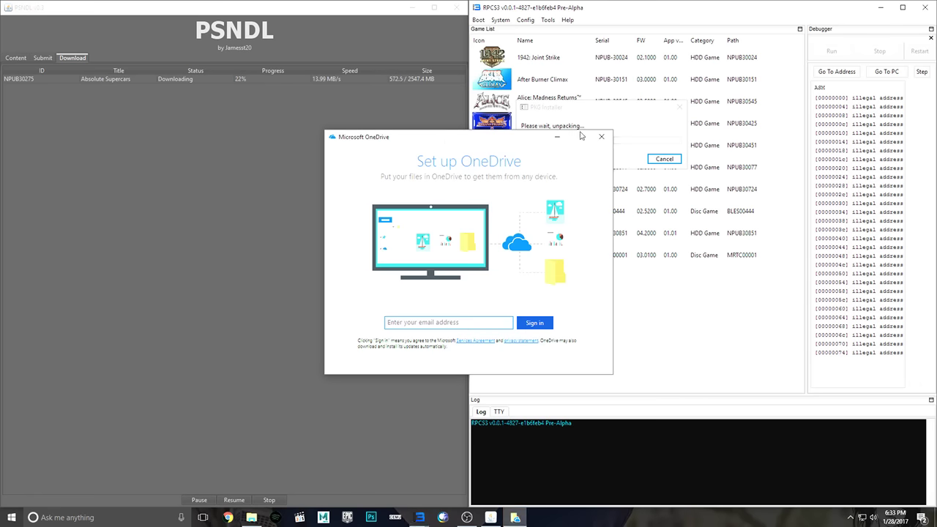
click(602, 137)
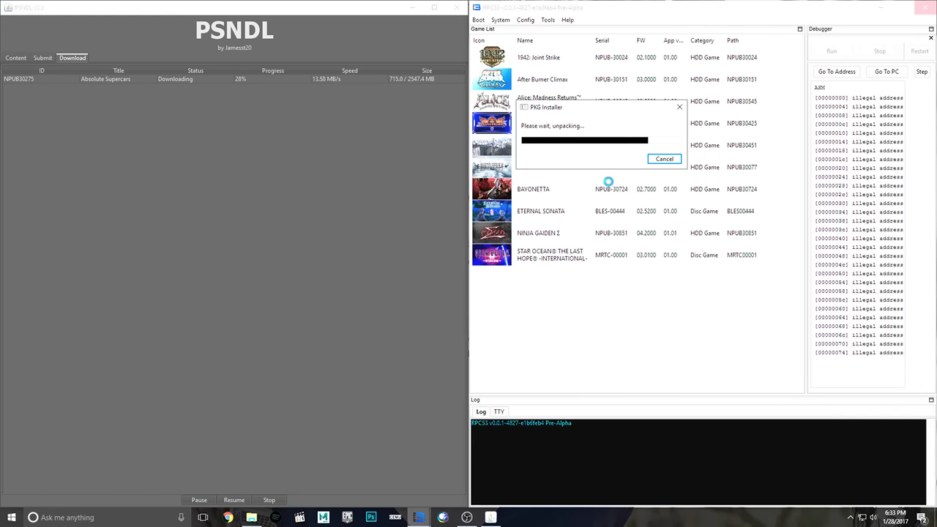
Step: Switch to File Explorer and open the emulator's game folder at Roms\PS3emu\dev_hdd0\game
click(252, 516)
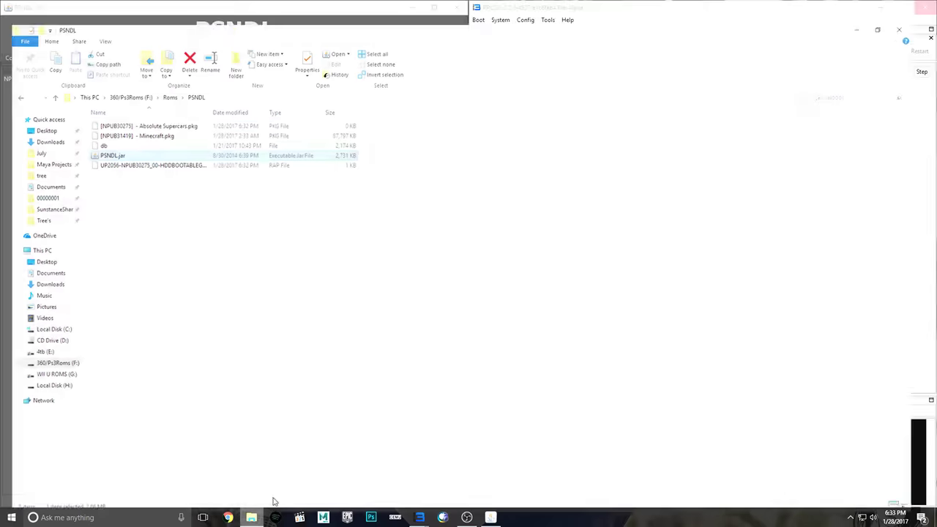
click(165, 77)
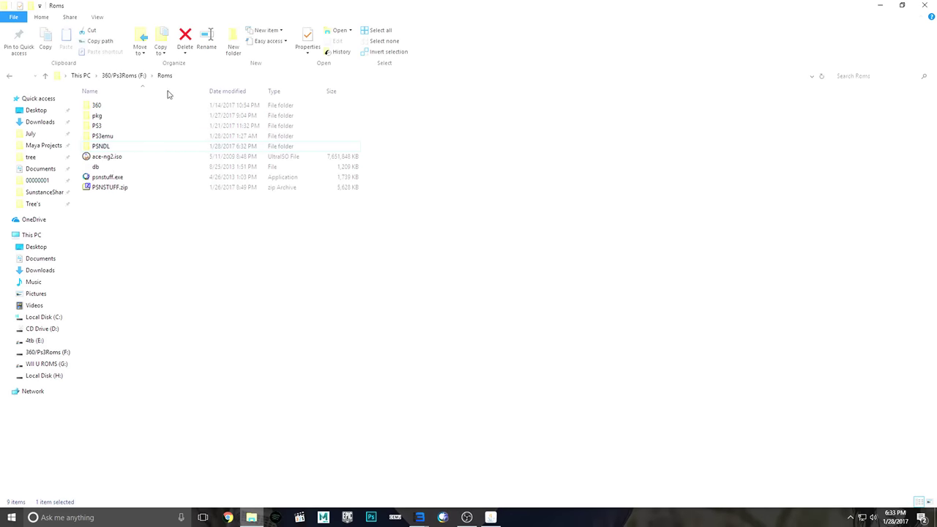
double_click(105, 137)
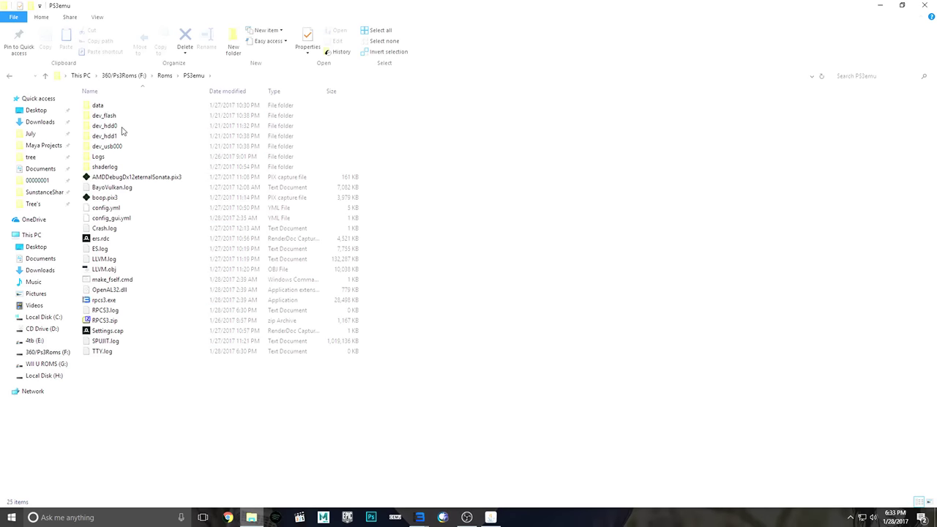
double_click(122, 128)
double_click(101, 106)
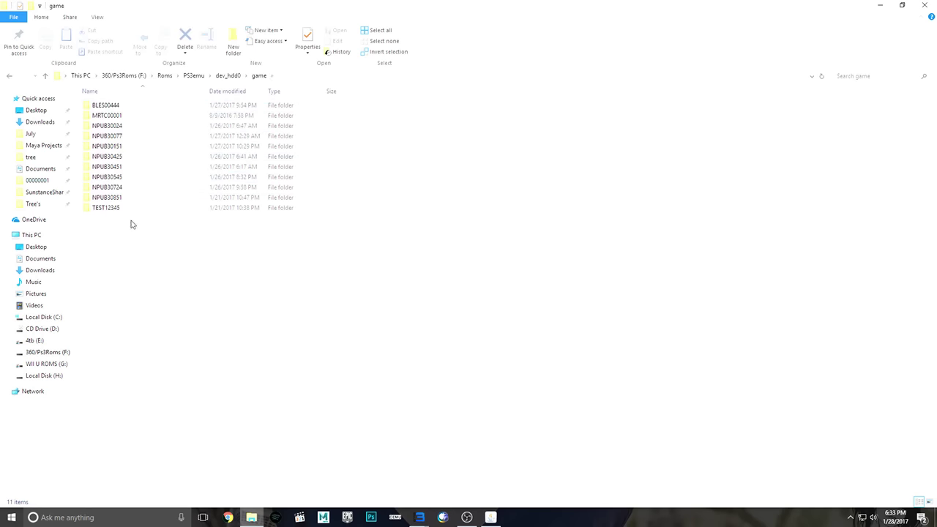
drag(132, 245, 137, 280)
Step: Examine the contents of the MRTC00001 disc game folder, return to the game folder and minimize File Explorer
double_click(104, 117)
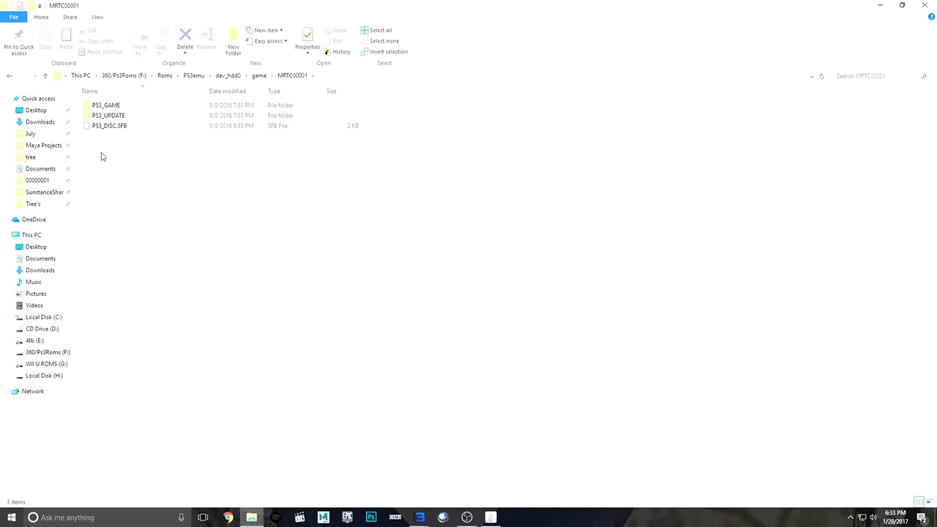
drag(119, 202, 109, 95)
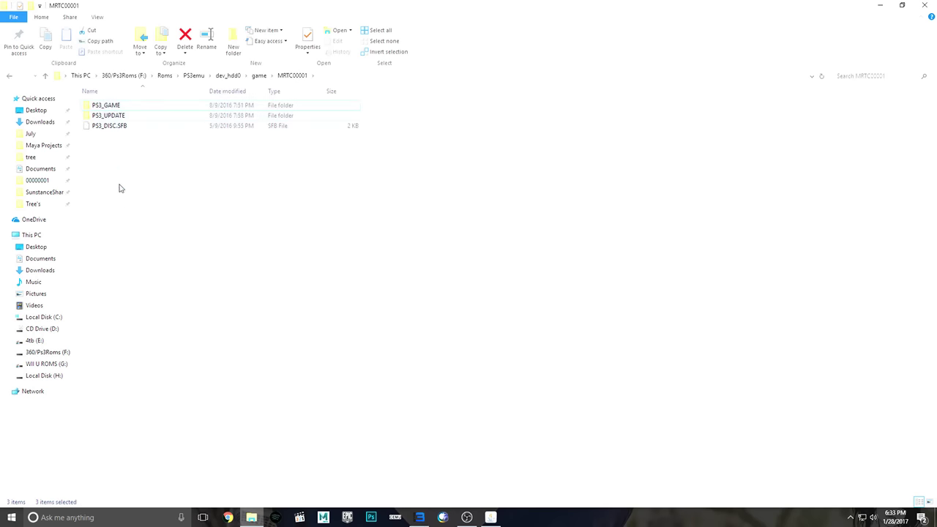
click(257, 76)
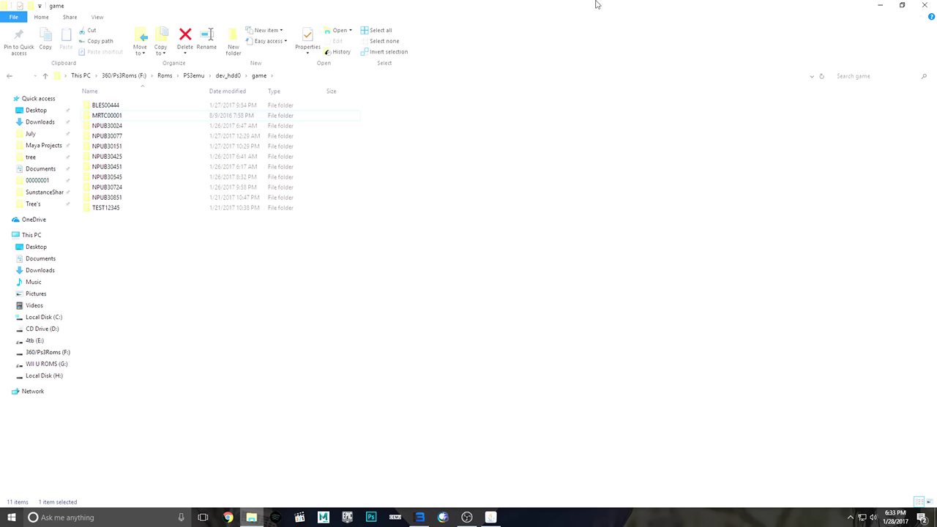
click(880, 7)
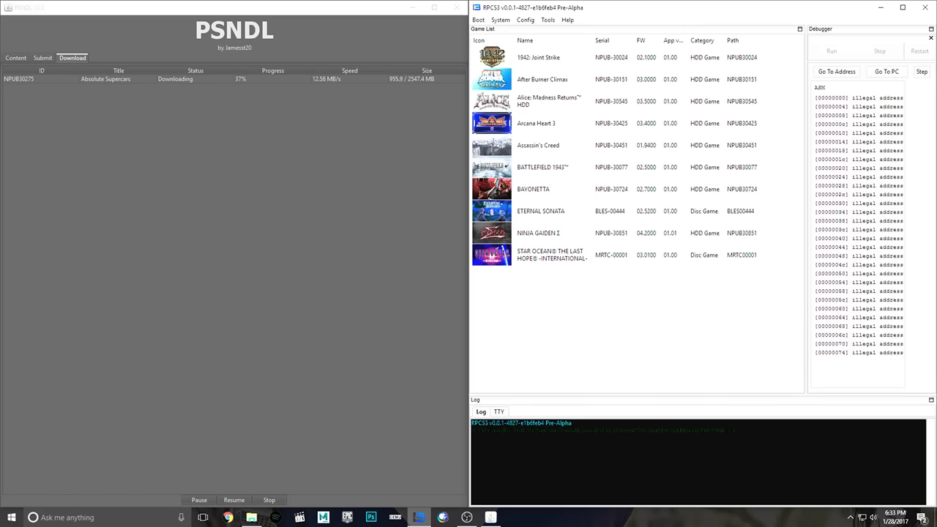
Step: Switch to File Explorer and copy the RAP file UP2056-NPUB30275_00-HDDBOOTABLEGAME1.rap from the Roms\PSNDL folder
click(251, 517)
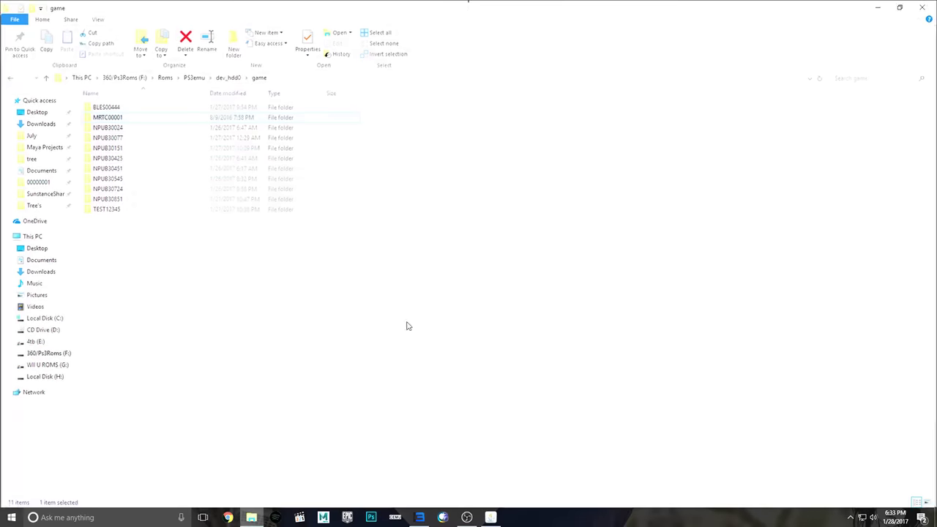
click(166, 76)
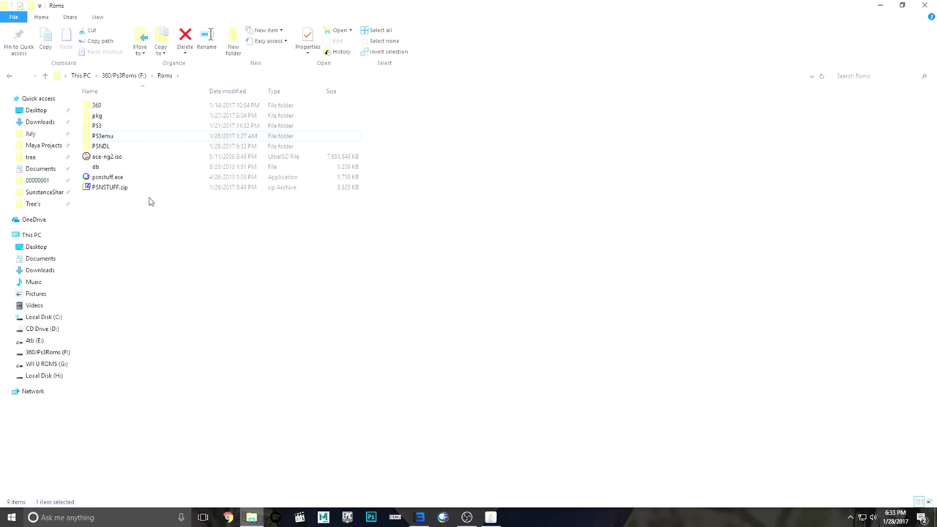
double_click(121, 145)
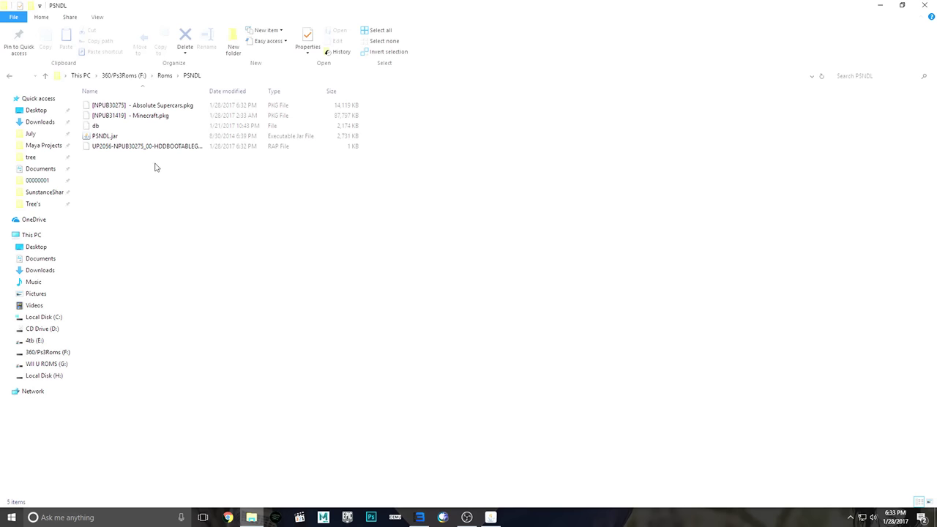
click(109, 149)
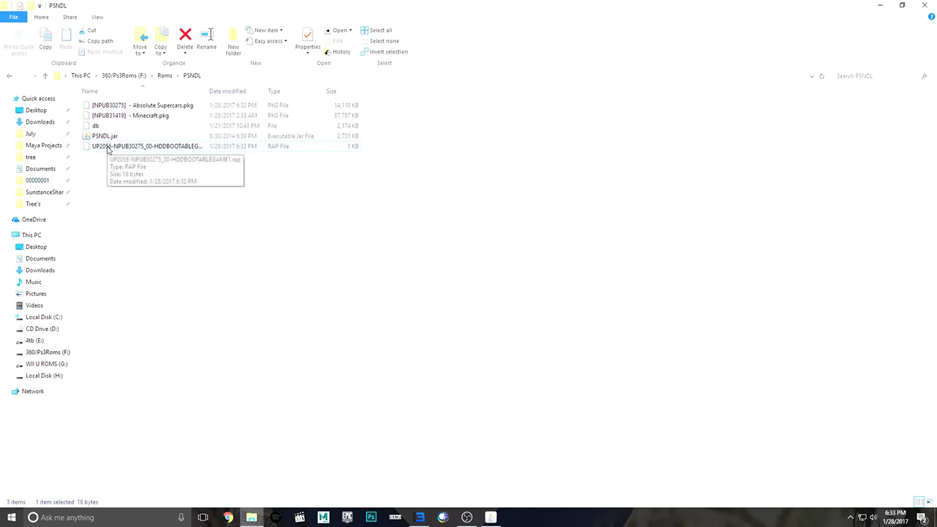
right_click(109, 148)
click(144, 275)
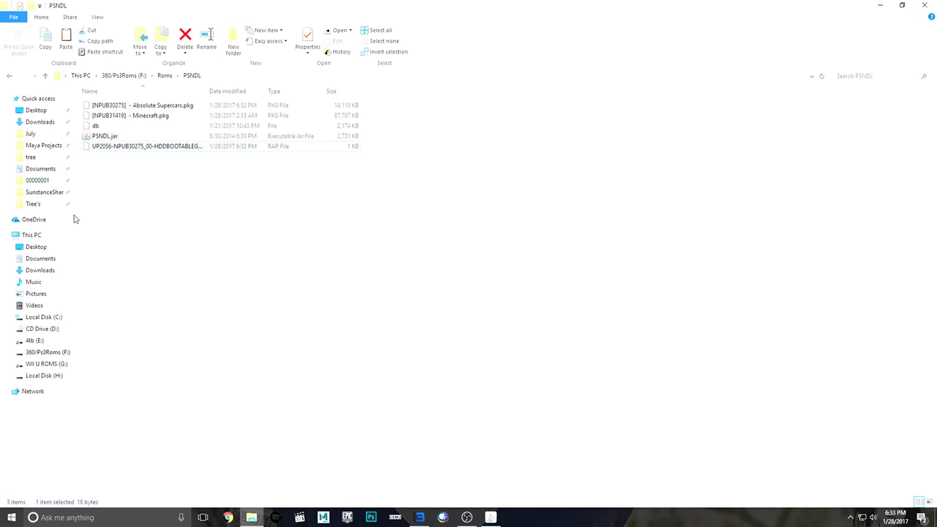
Step: Paste the copied RAP file into the emulator's PS3emu\dev_hdd0\home\00000001\exdata folder
click(36, 180)
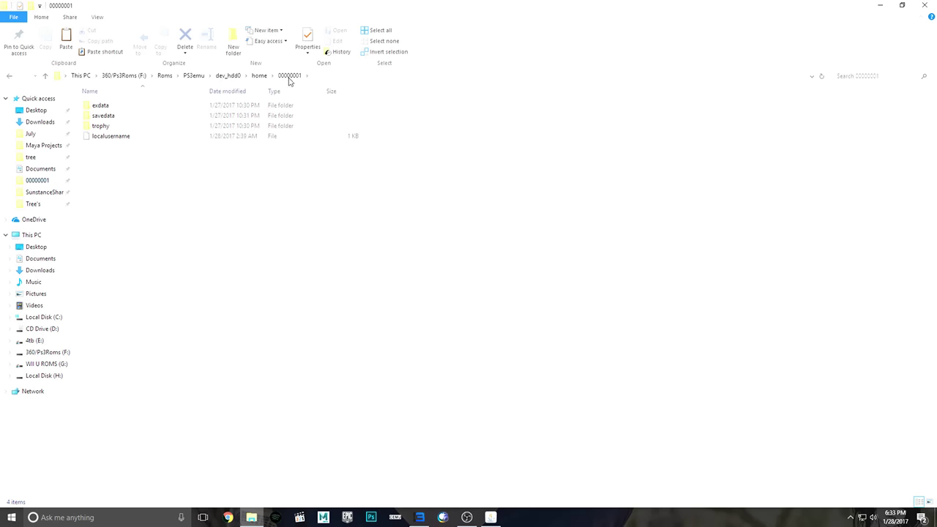
click(193, 77)
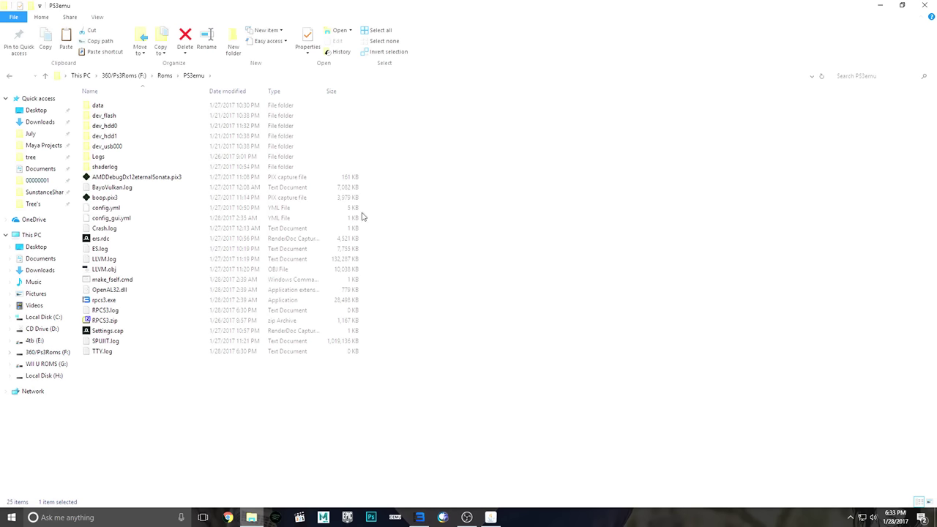
double_click(116, 128)
double_click(109, 116)
double_click(108, 106)
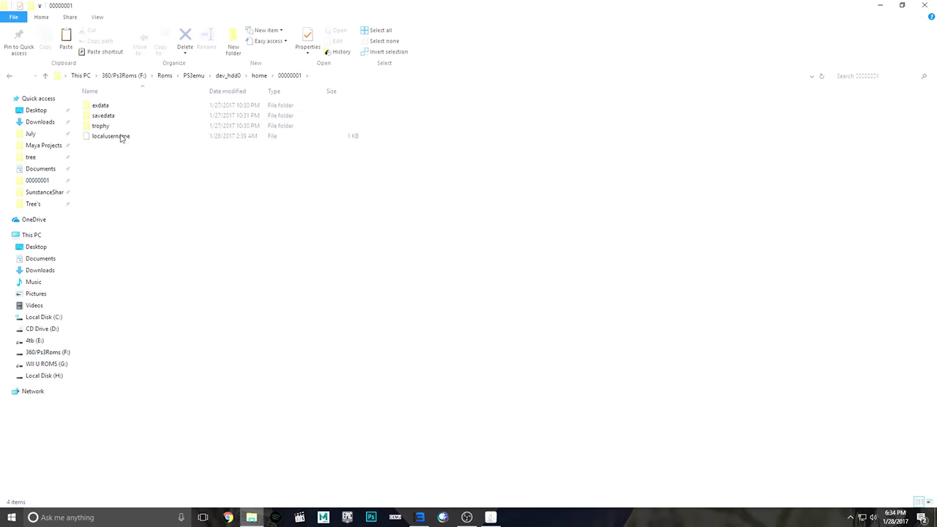
double_click(102, 108)
right_click(224, 236)
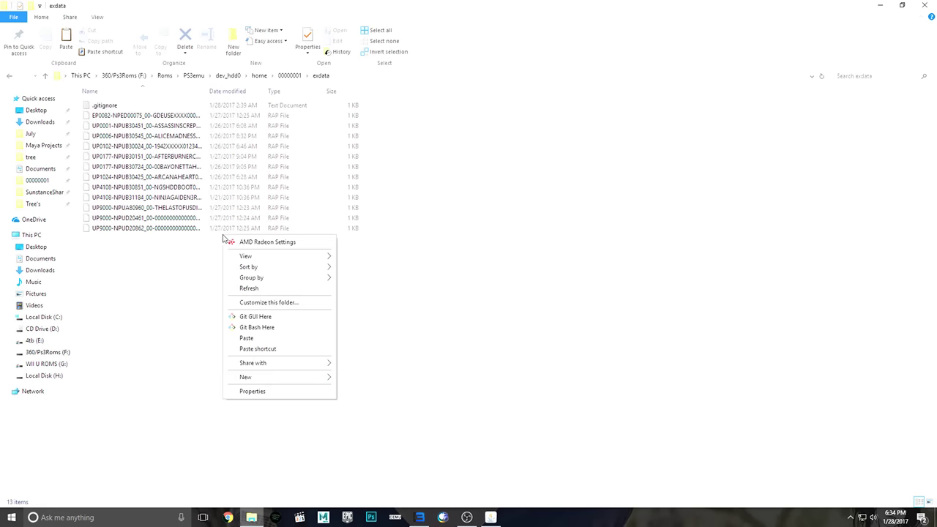
click(173, 341)
right_click(174, 341)
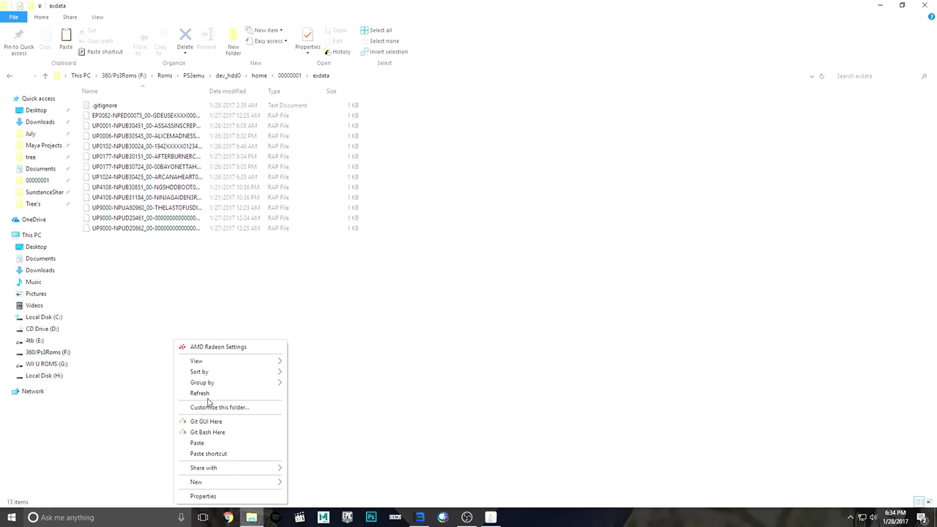
click(208, 443)
Step: Widen the Name column of the exdata folder listing and close File Explorer
drag(176, 337, 188, 286)
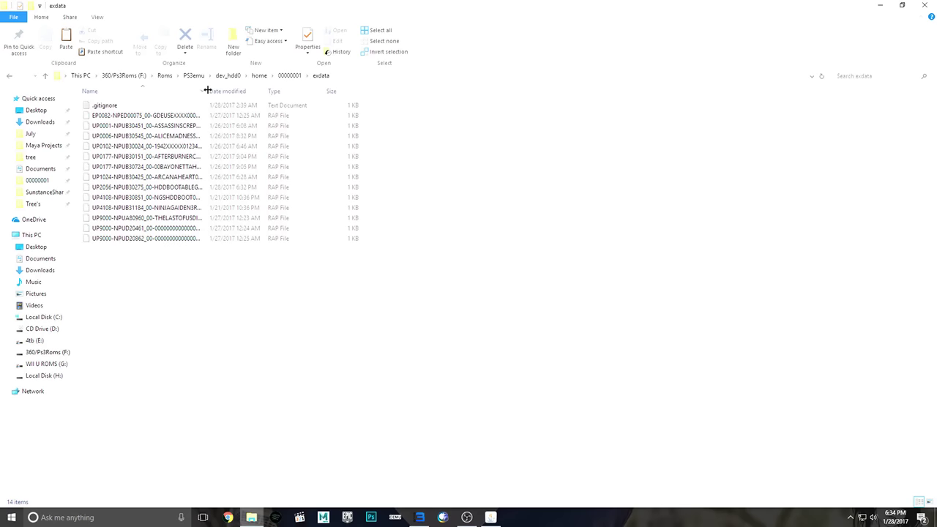
drag(207, 90, 339, 105)
click(924, 6)
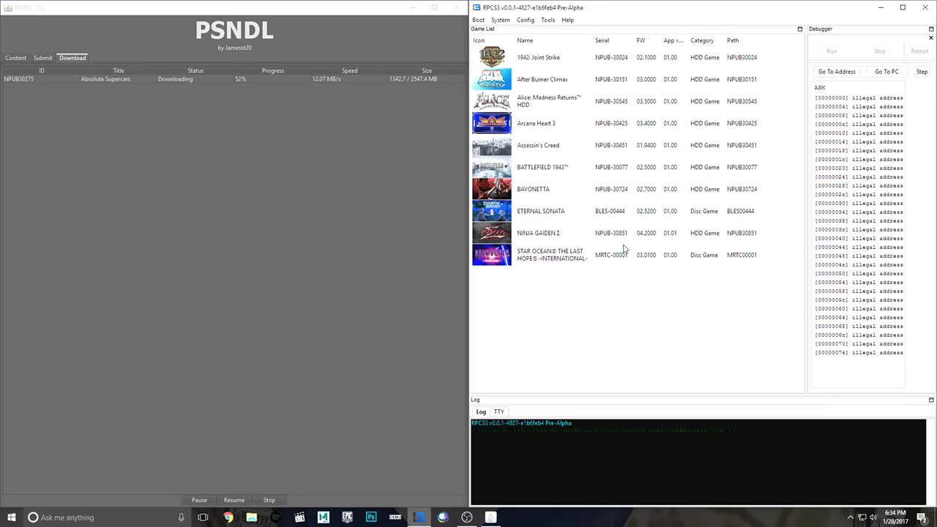
click(478, 20)
click(505, 42)
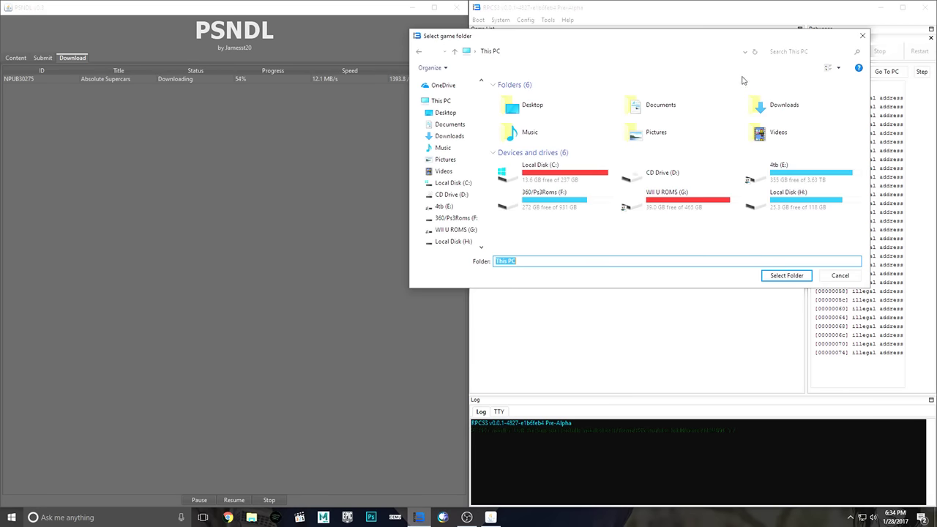
click(862, 35)
Step: In RPCS3, install the package [NPUB31419] - Minecraft.pkg from the Roms\PSNDL folder
click(478, 20)
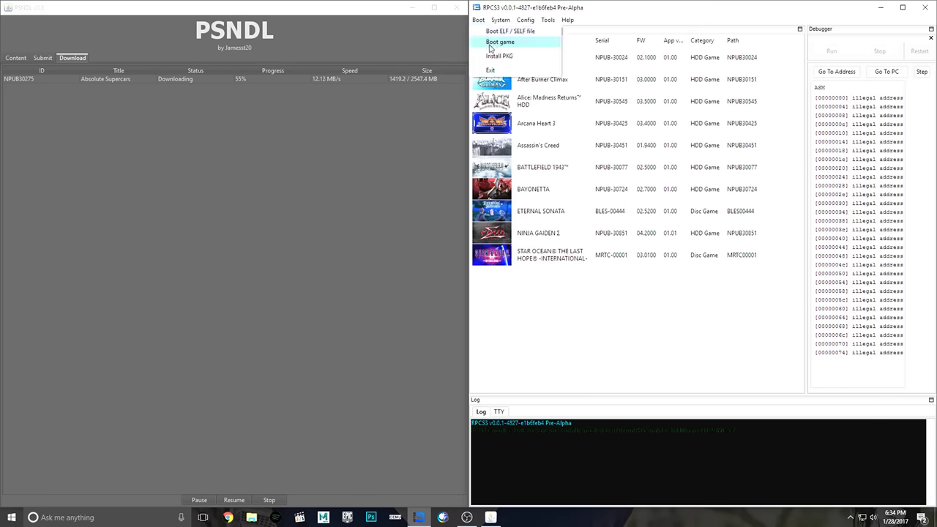
click(499, 55)
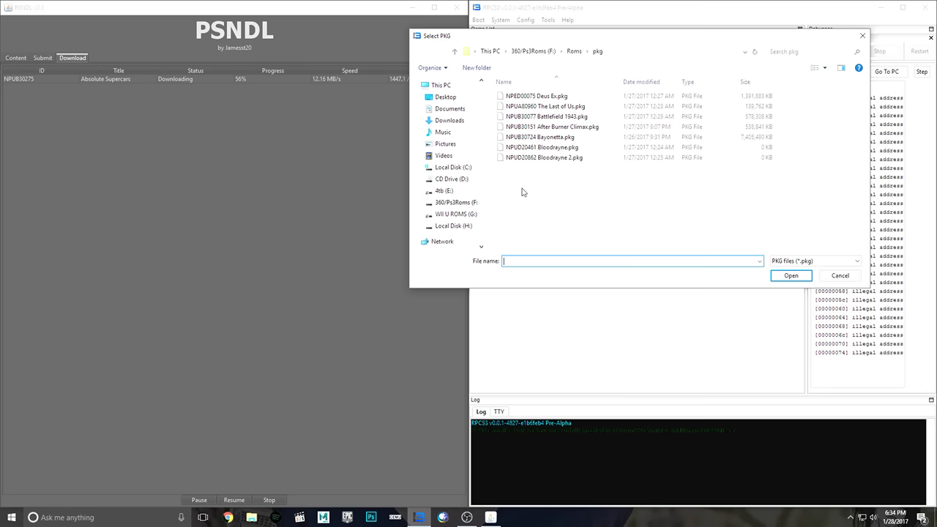
click(574, 51)
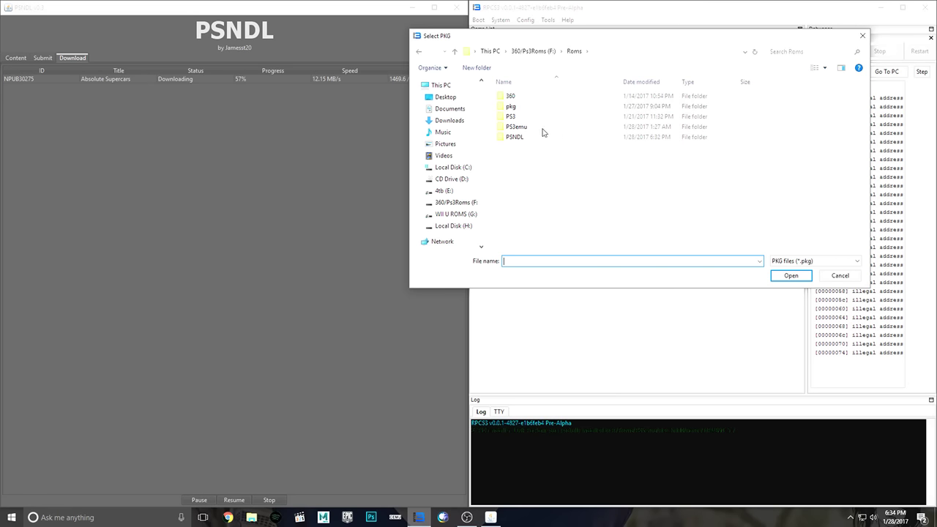
double_click(525, 130)
click(573, 51)
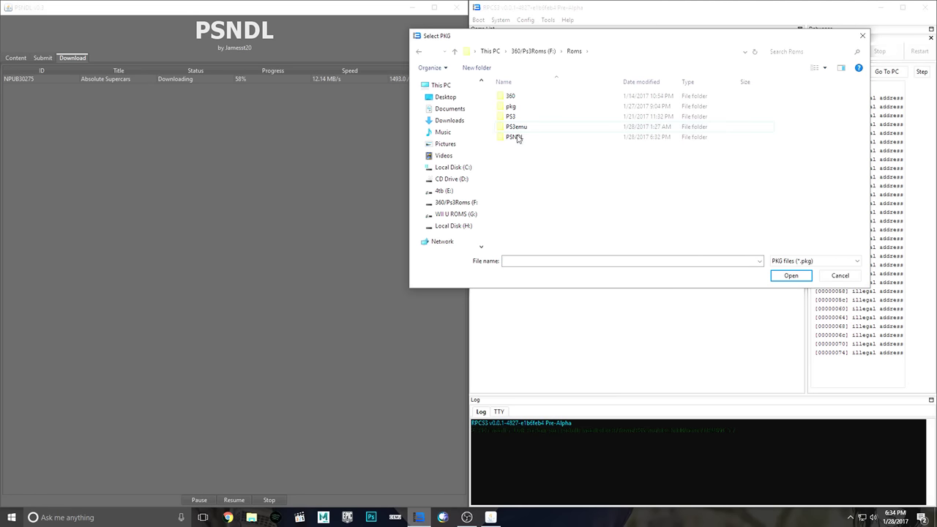
double_click(517, 137)
double_click(534, 106)
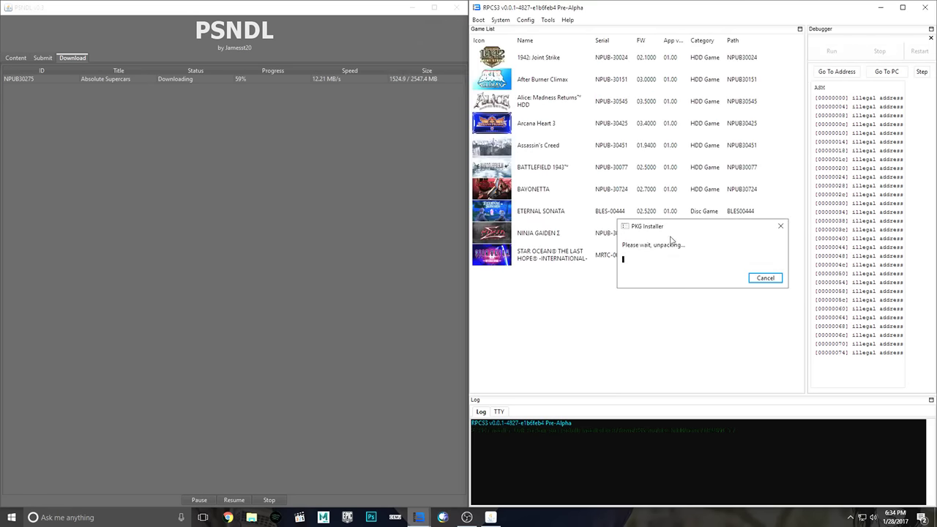
drag(656, 230, 526, 133)
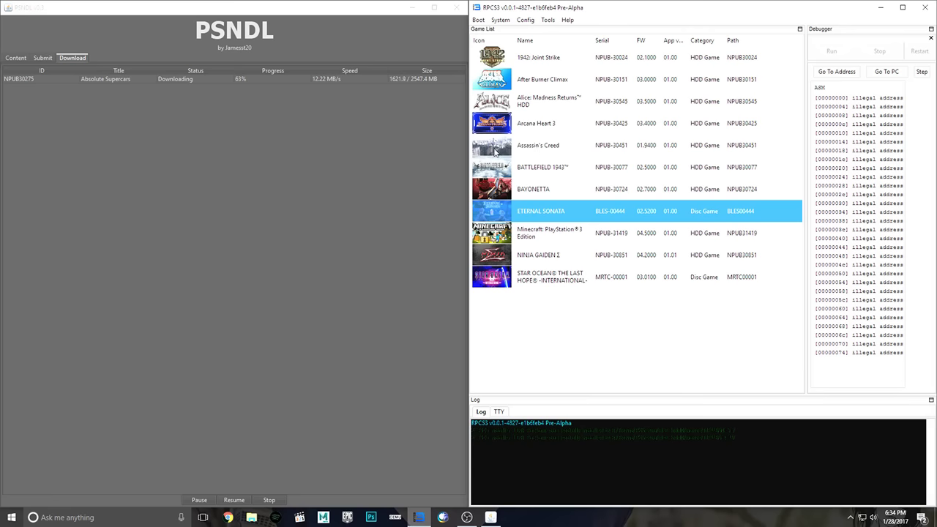
Step: Boot Minecraft: PlayStation 3 Edition from the game list and move its PPU recompiling dialog aside
right_click(505, 211)
click(485, 234)
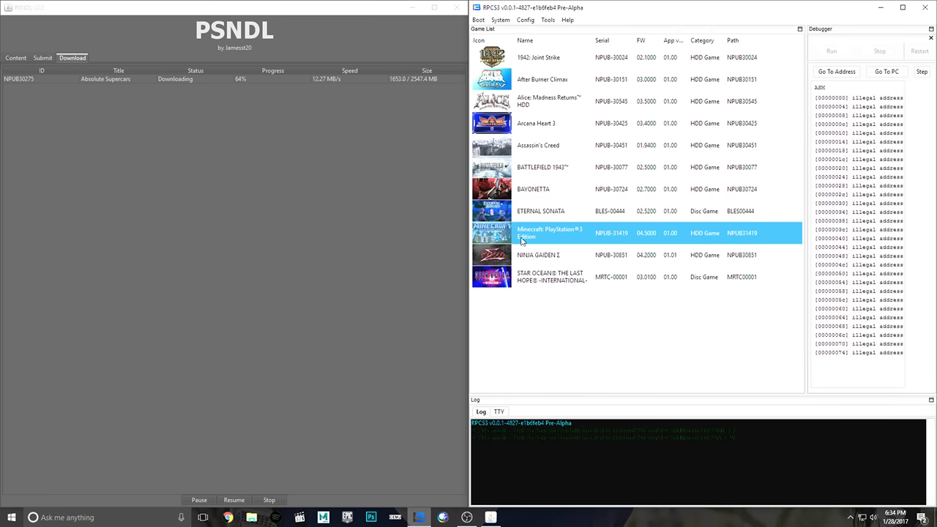
right_click(521, 239)
click(534, 245)
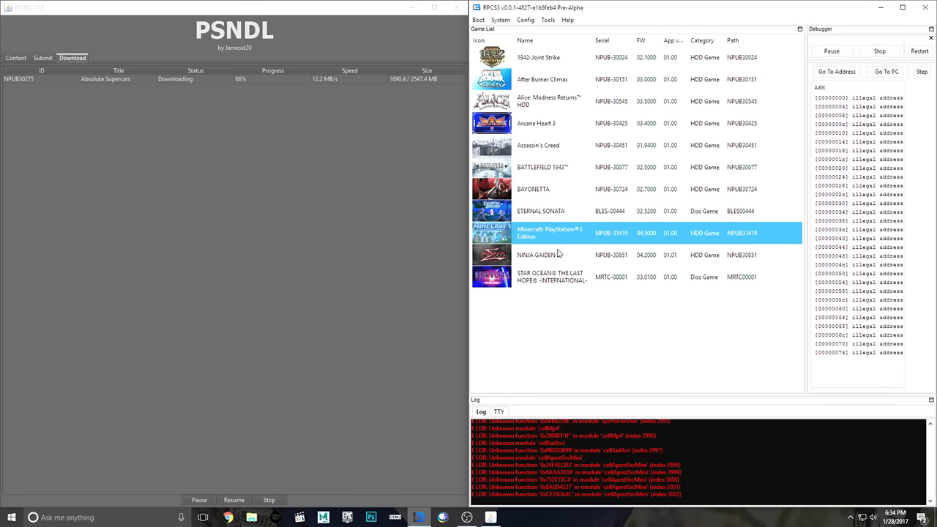
drag(468, 228, 391, 151)
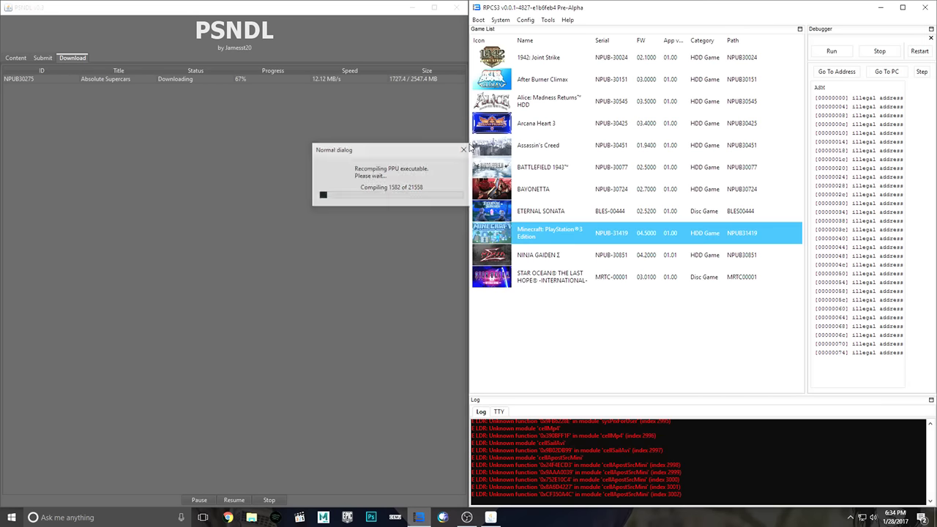
Step: Set the PPU decoder to Interpreter (fast), review the checked load libraries from libfiber.prx to libsre.prx, and save the settings
click(526, 20)
click(529, 33)
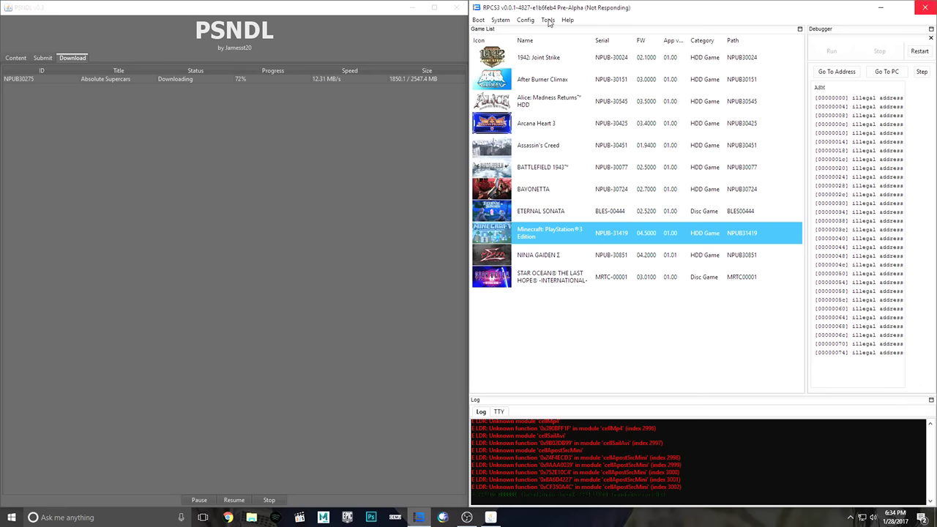
click(532, 107)
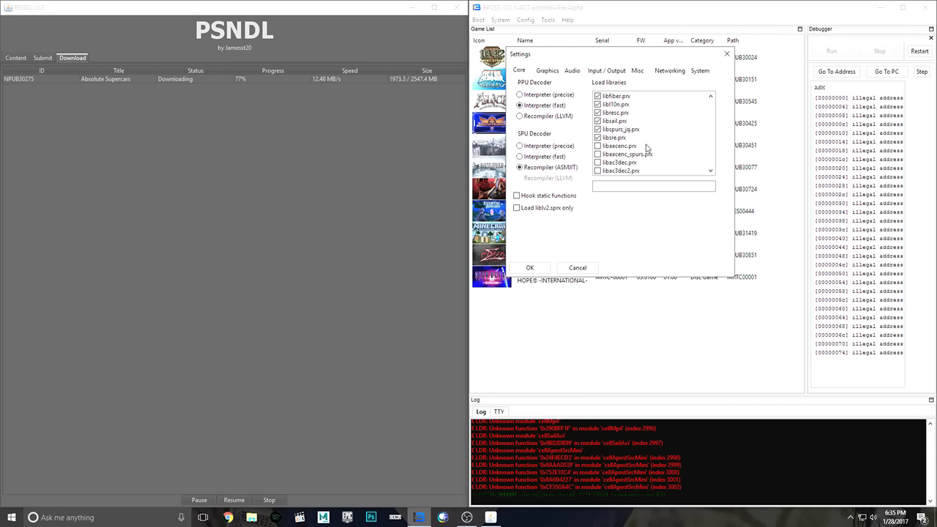
click(624, 137)
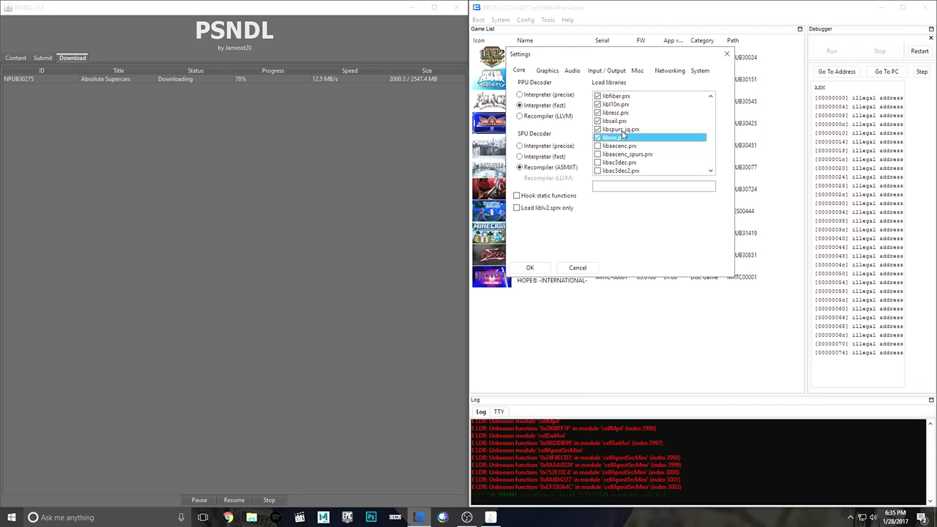
click(622, 129)
click(618, 113)
click(619, 96)
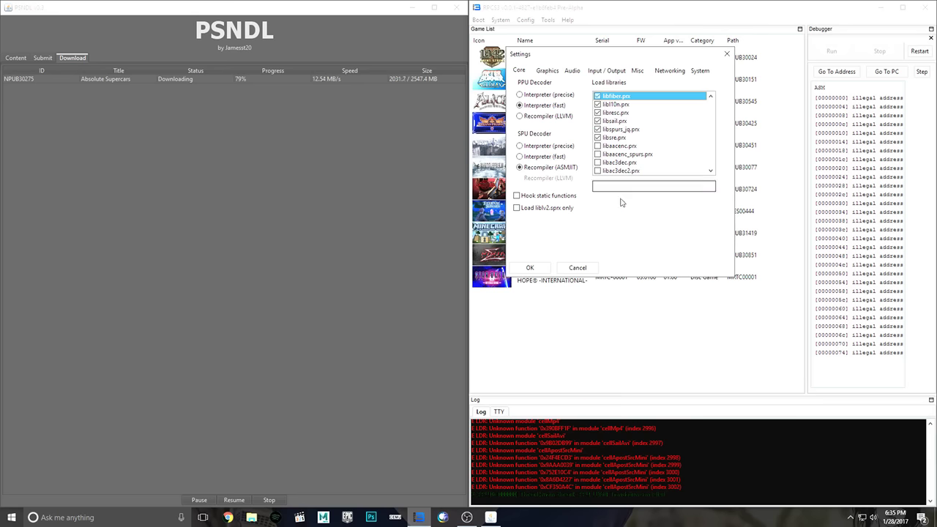
click(539, 272)
Step: Boot Minecraft: PlayStation 3 Edition again, reposition its game window, and stop the emulation
right_click(515, 233)
key(Escape)
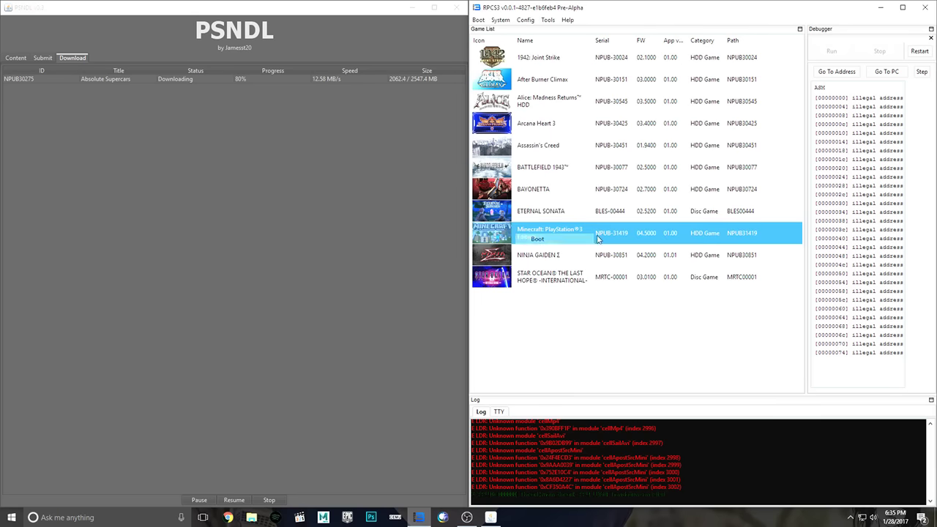
double_click(698, 240)
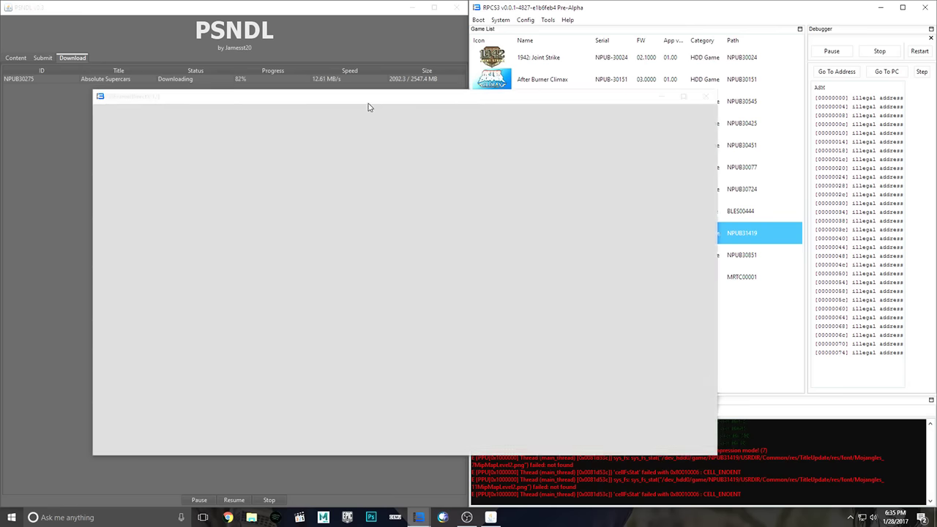
drag(369, 103, 426, 65)
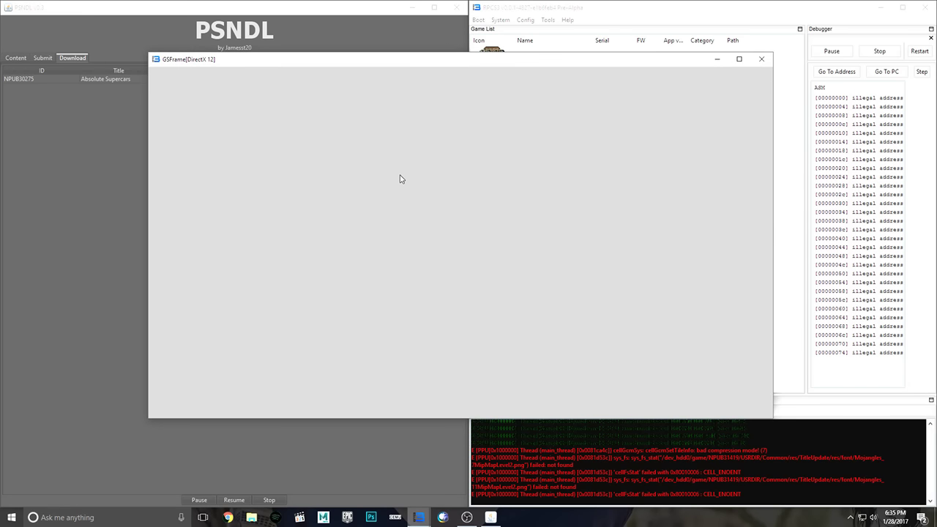
click(879, 50)
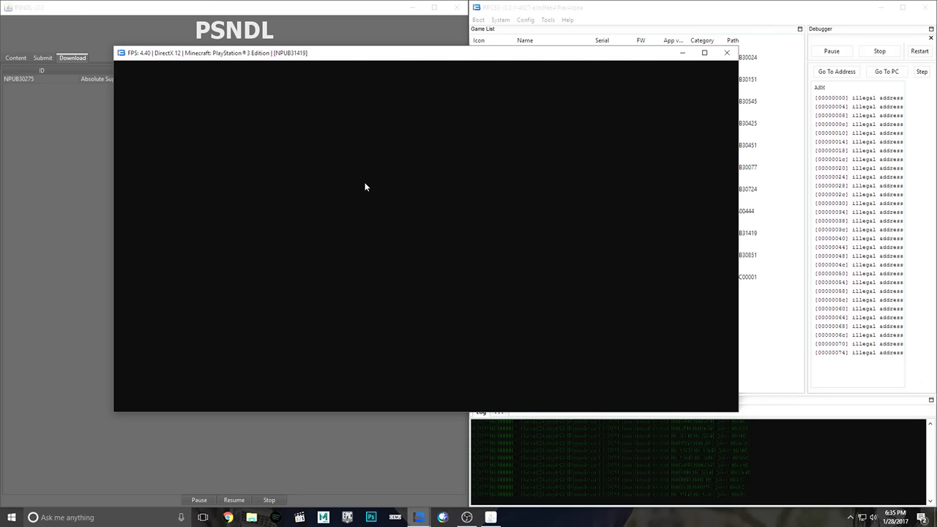
click(879, 51)
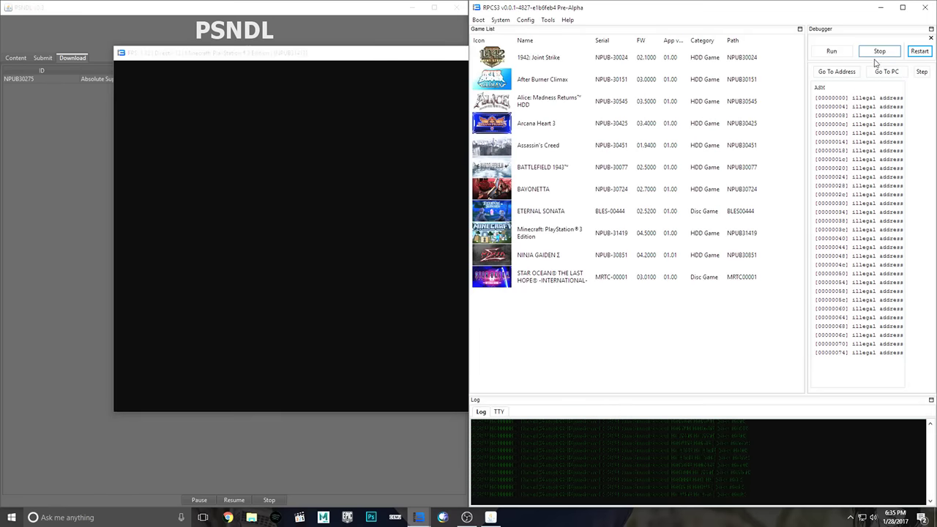
Step: Change the renderer in the graphics settings to OpenGL and save the settings
click(525, 20)
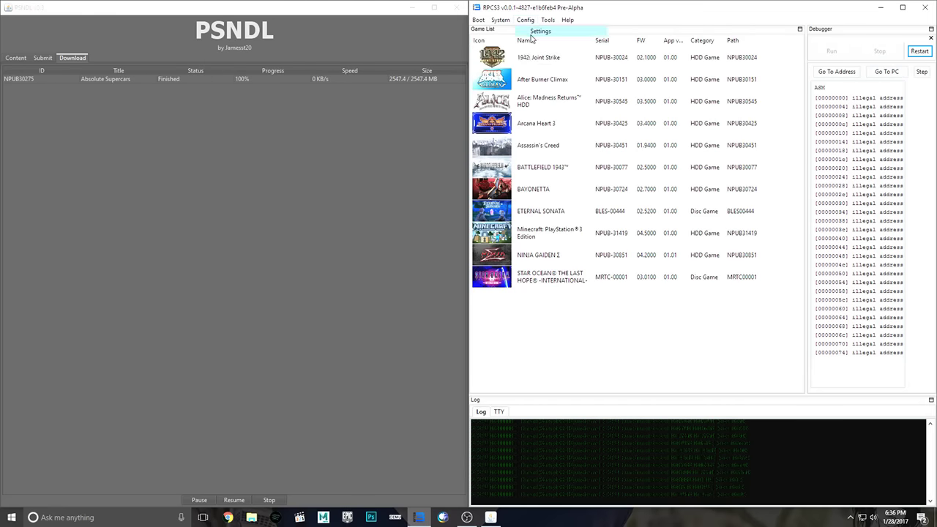
click(538, 30)
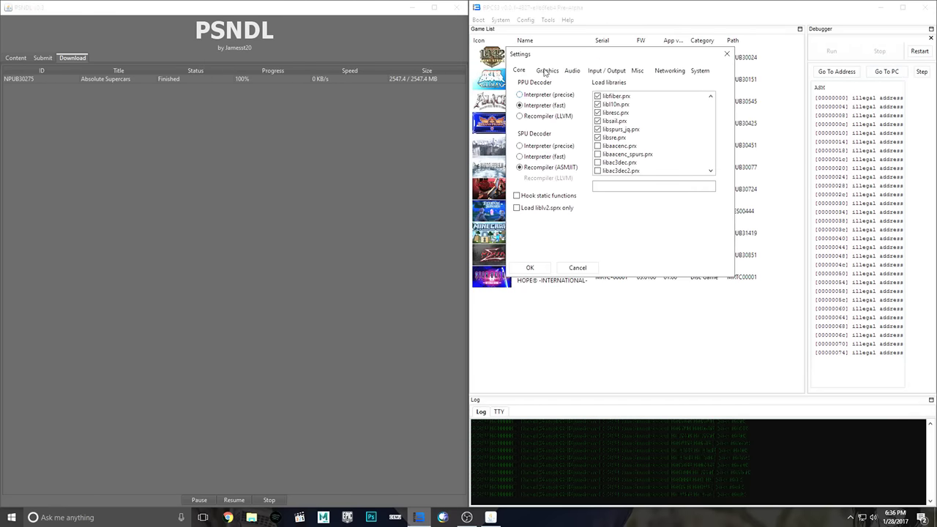
click(544, 71)
click(553, 95)
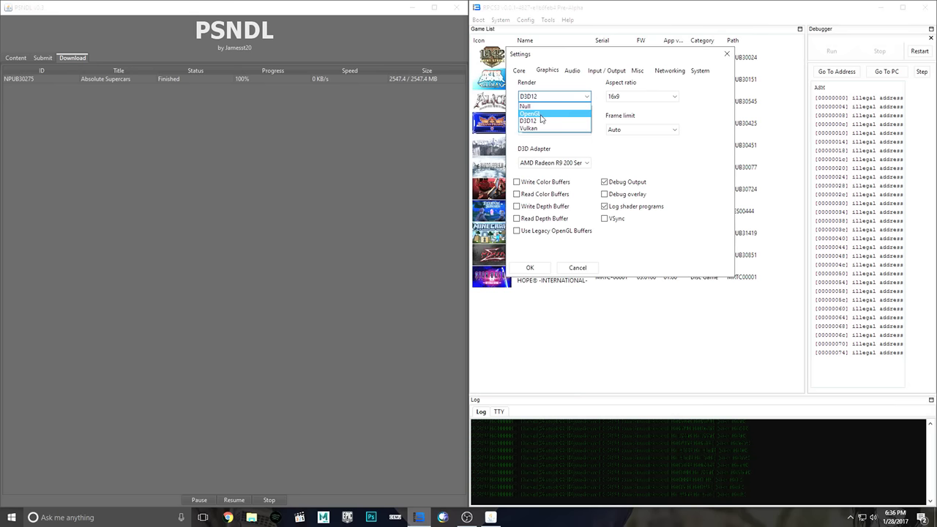
click(553, 107)
click(529, 267)
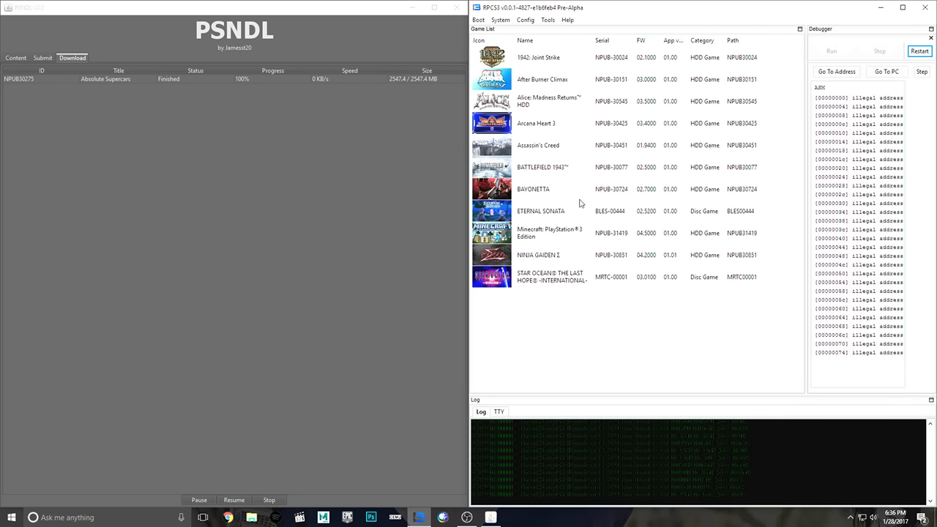
Step: Boot Minecraft: PlayStation 3 Edition from the game list with the OpenGL renderer and reposition its game window
right_click(532, 238)
click(548, 242)
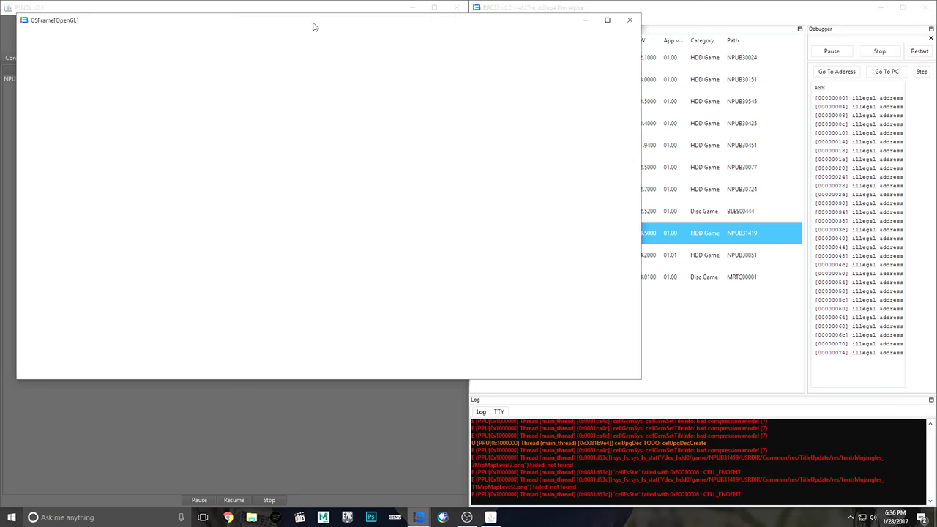
drag(312, 27, 382, 43)
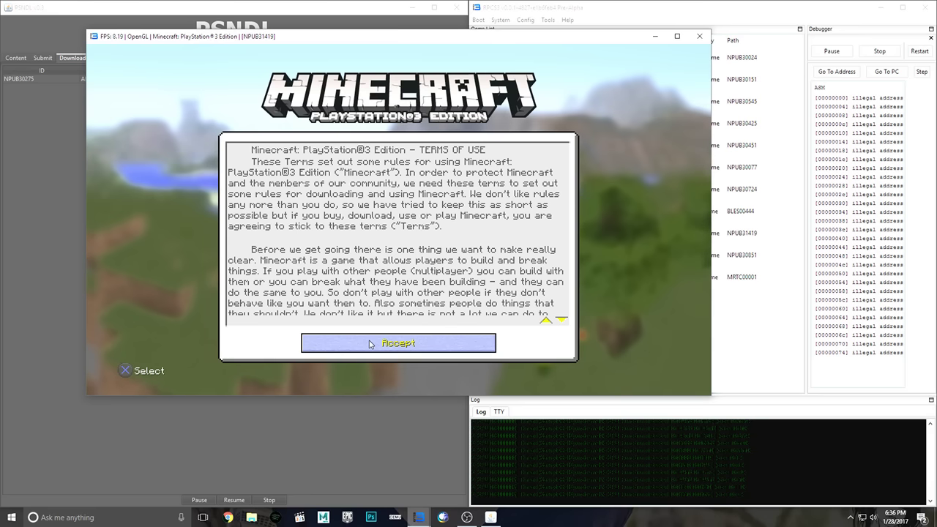
Step: Read through Minecraft's Terms of Use, from the opening rules down to the Upgrades and Our Liability sections
key(Page_Down)
key(Page_Down)
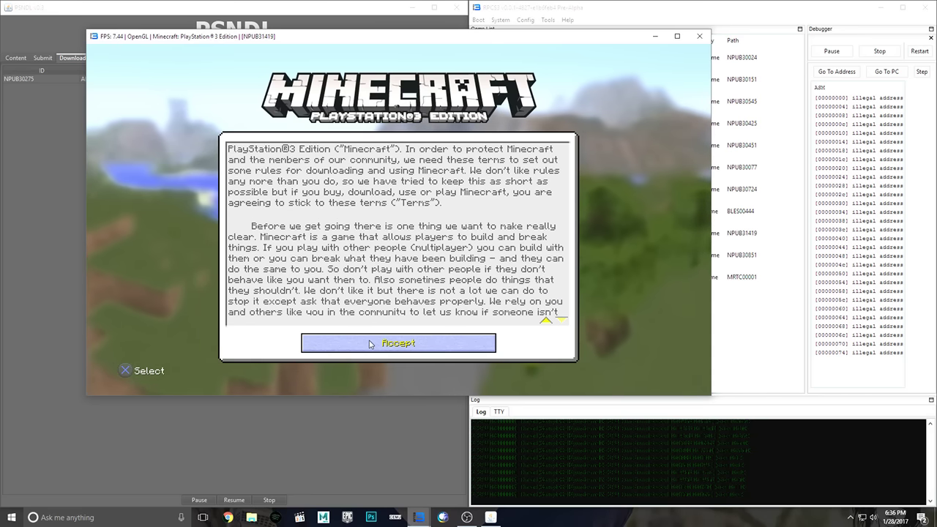
key(Page_Down)
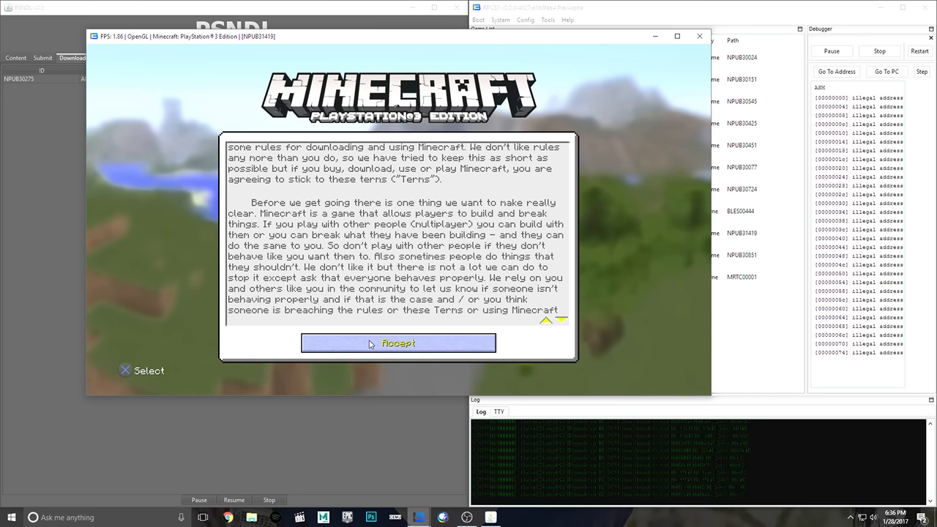
key(Page_Down)
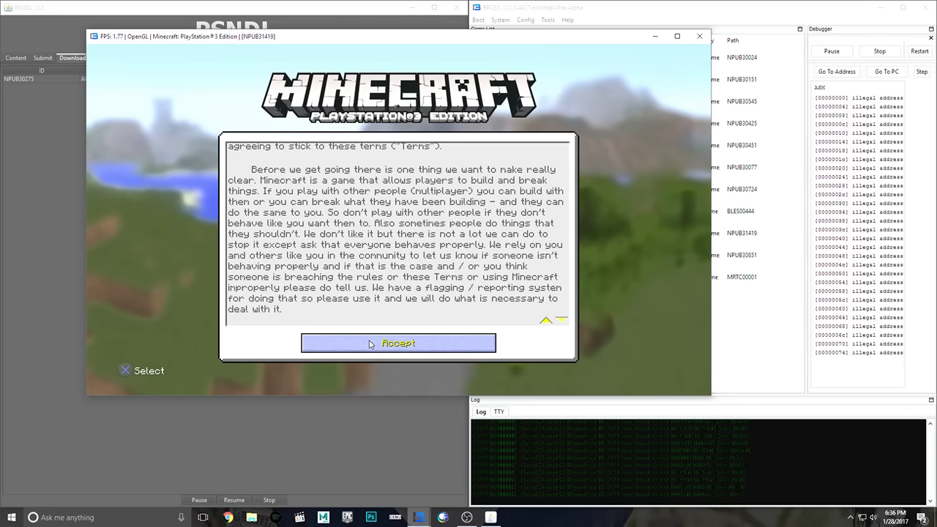
key(Page_Down)
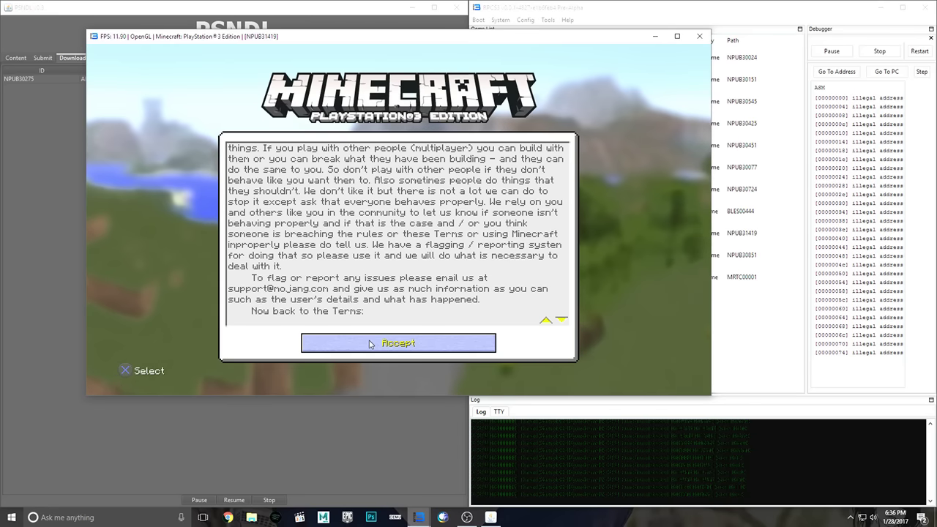
key(Page_Down)
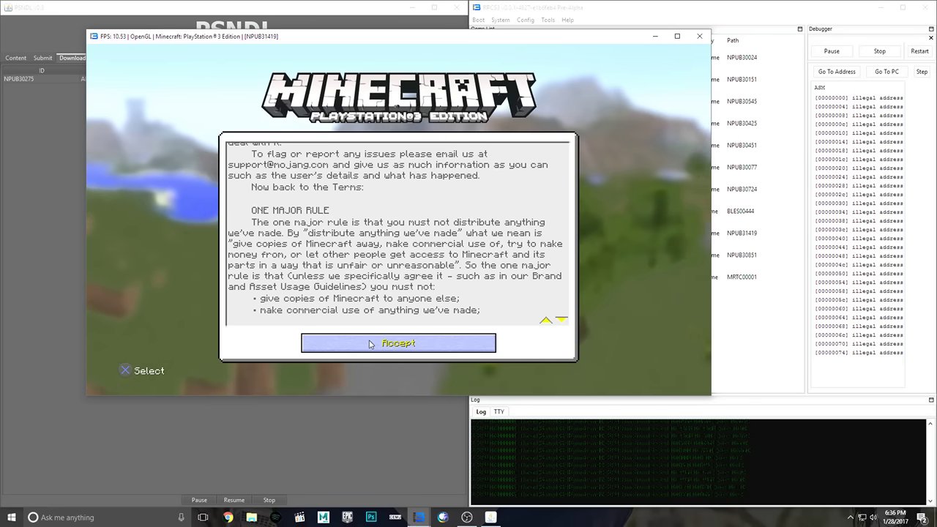
key(Page_Down)
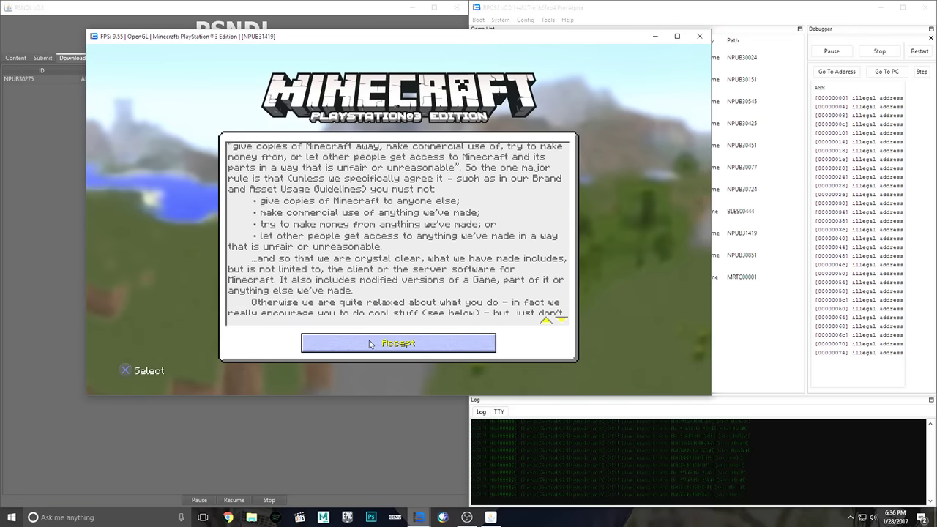
key(Page_Down)
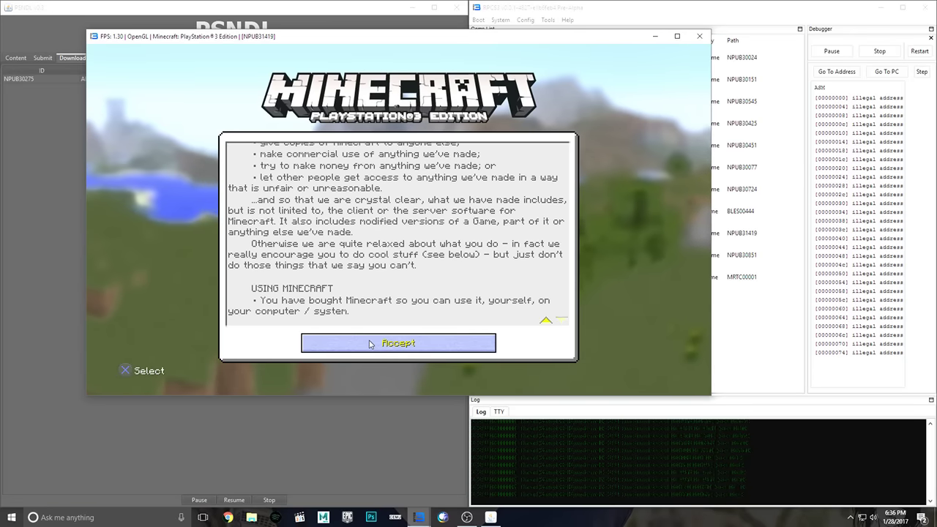
key(Page_Down)
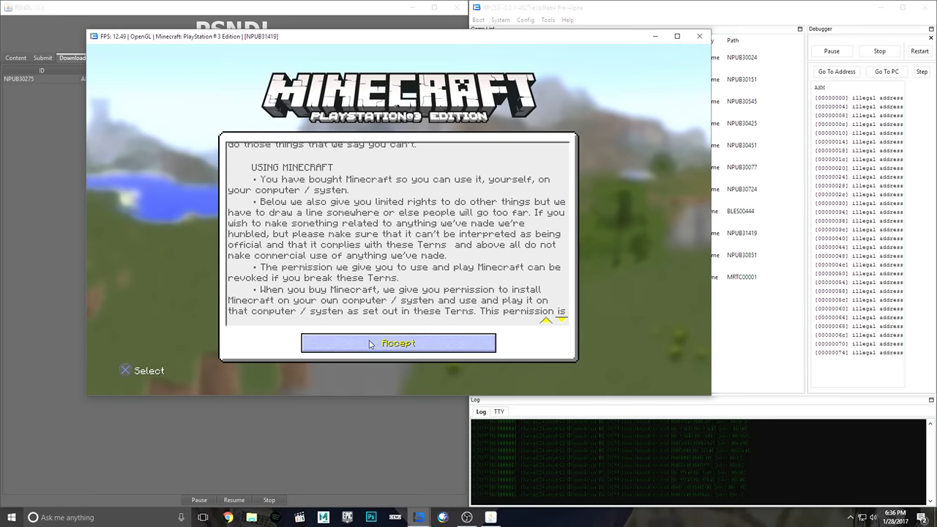
key(Page_Down)
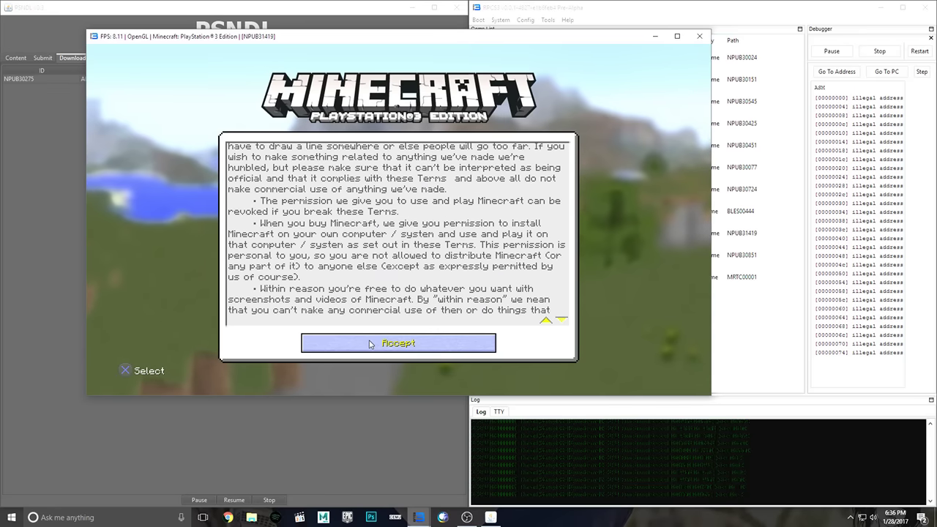
key(Page_Down)
key(Page_Down)
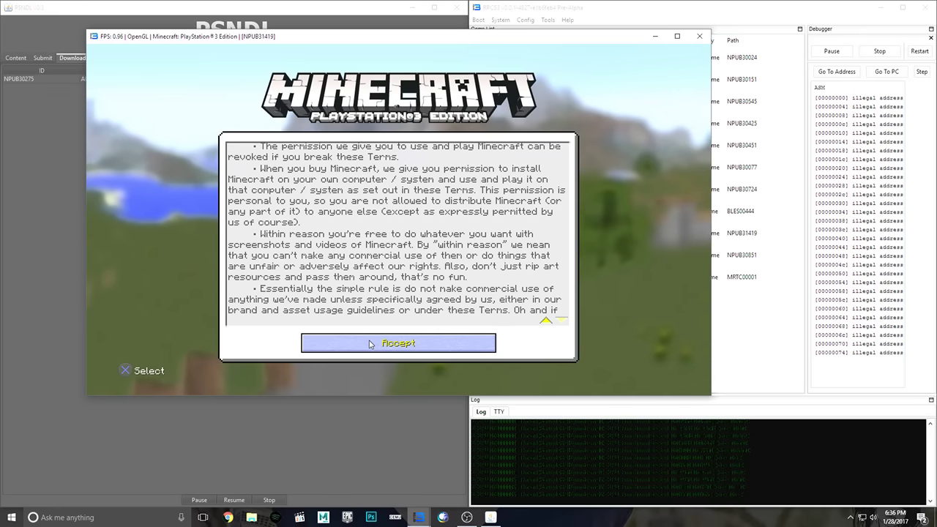
key(Page_Down)
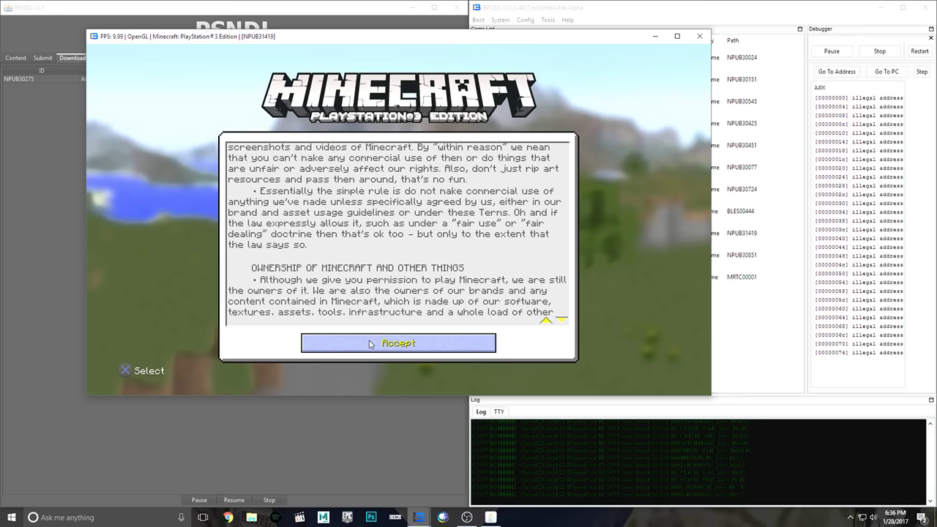
key(Page_Down)
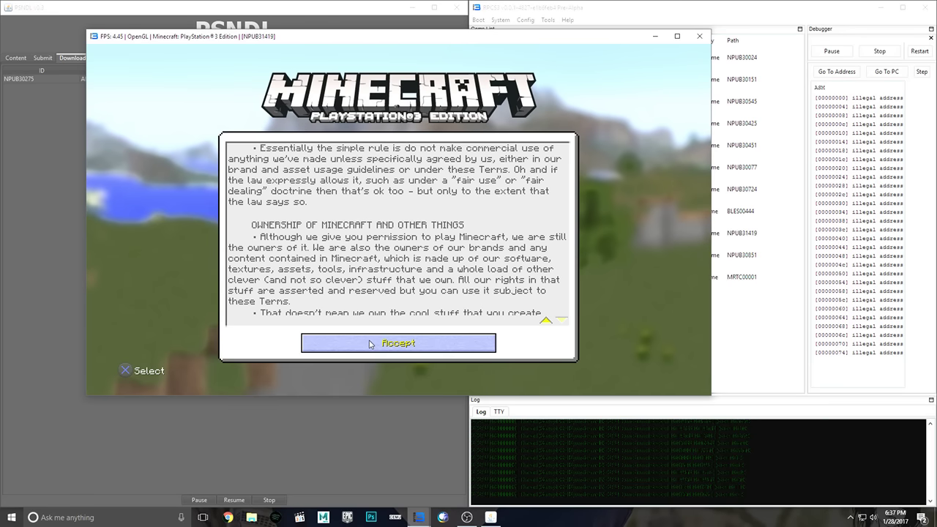
key(Page_Down)
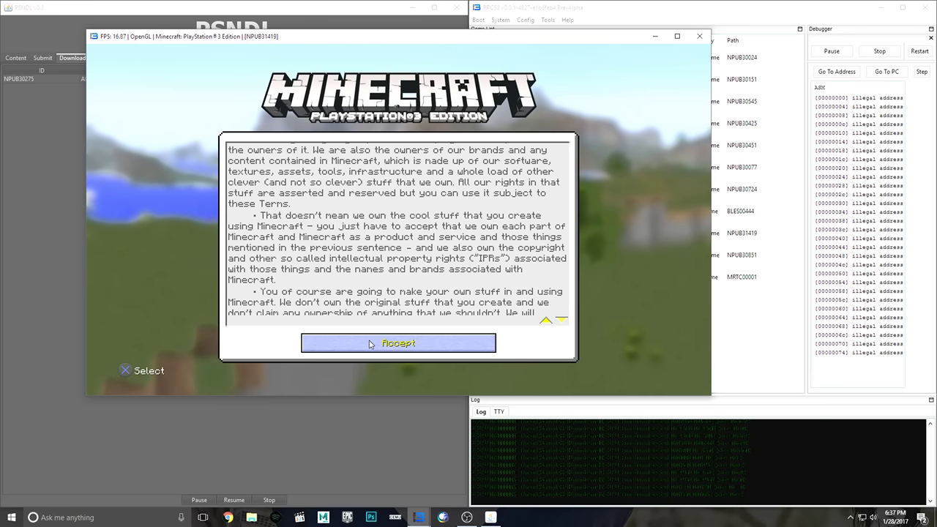
key(Page_Down)
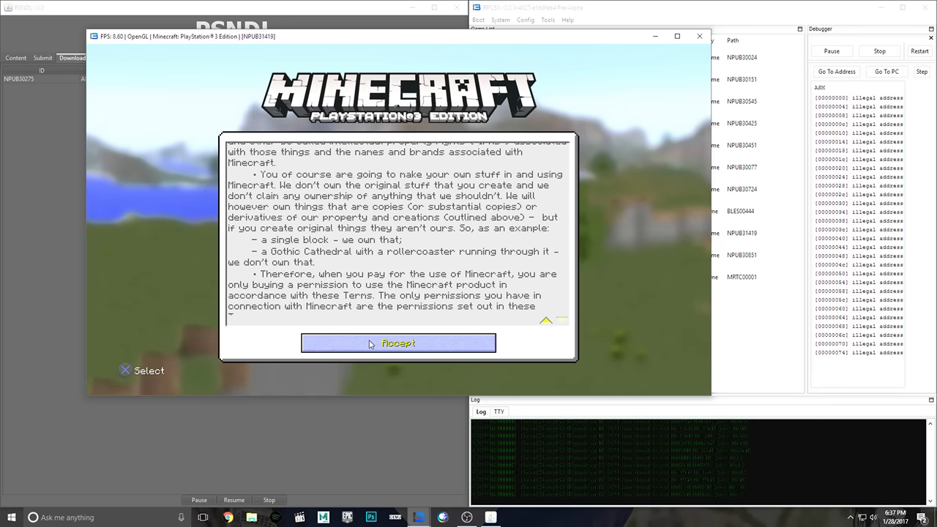
key(Page_Down)
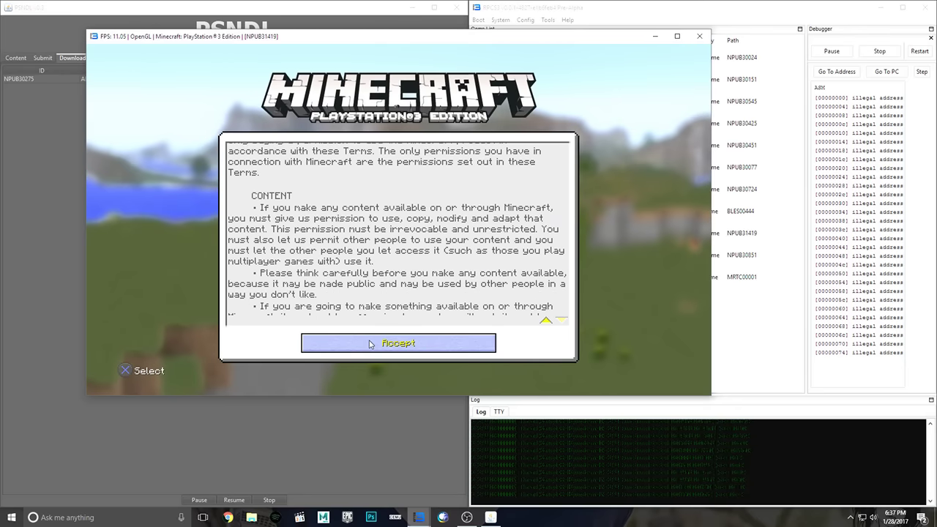
key(Page_Down)
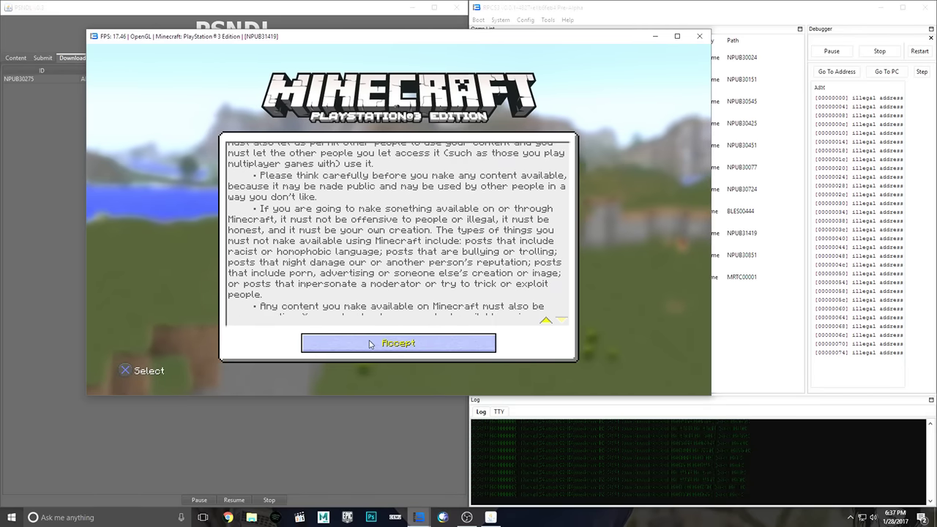
key(Page_Down)
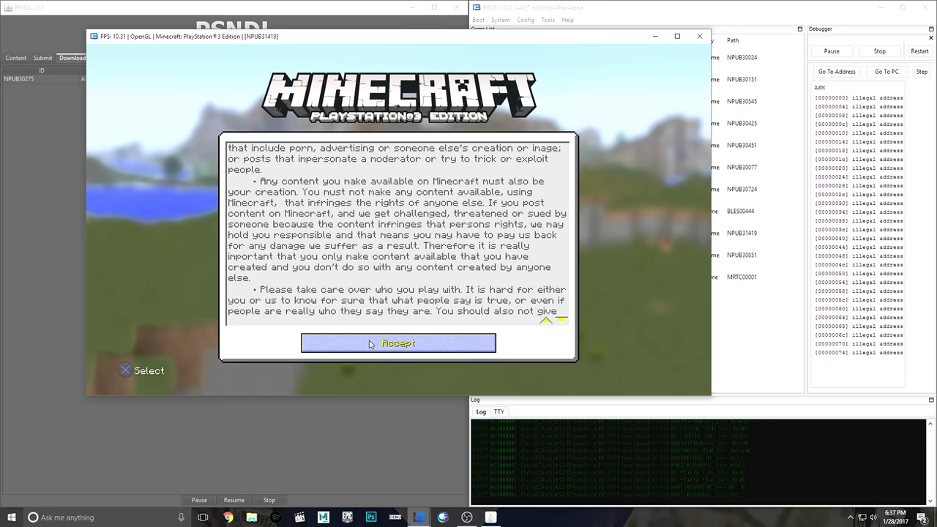
key(Page_Down)
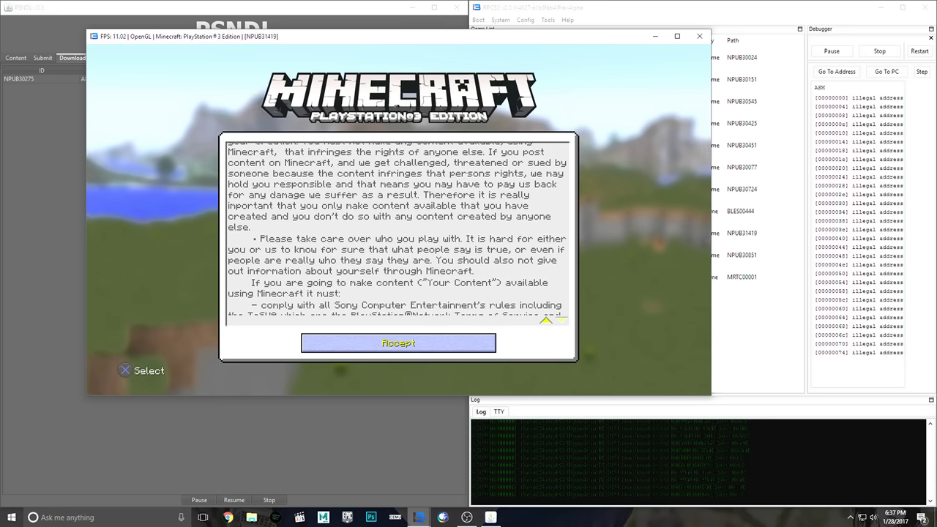
key(Page_Down)
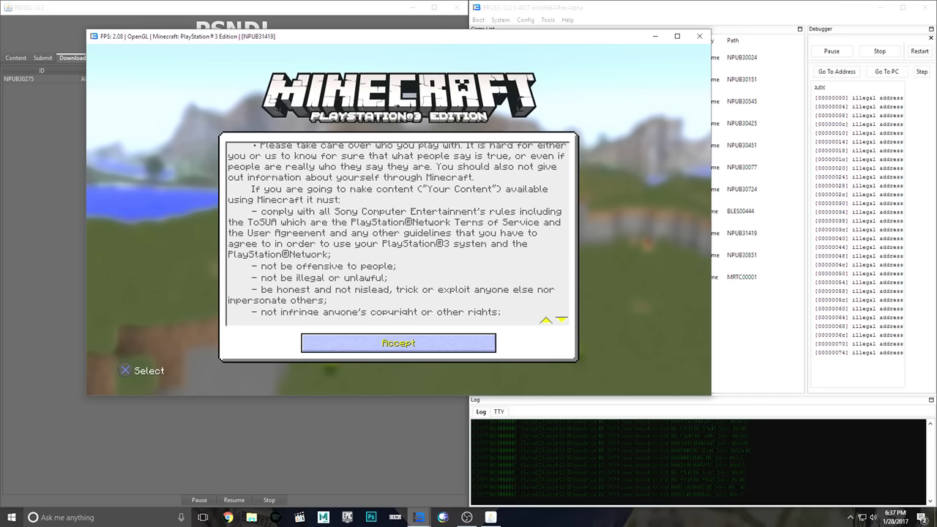
key(Page_Down)
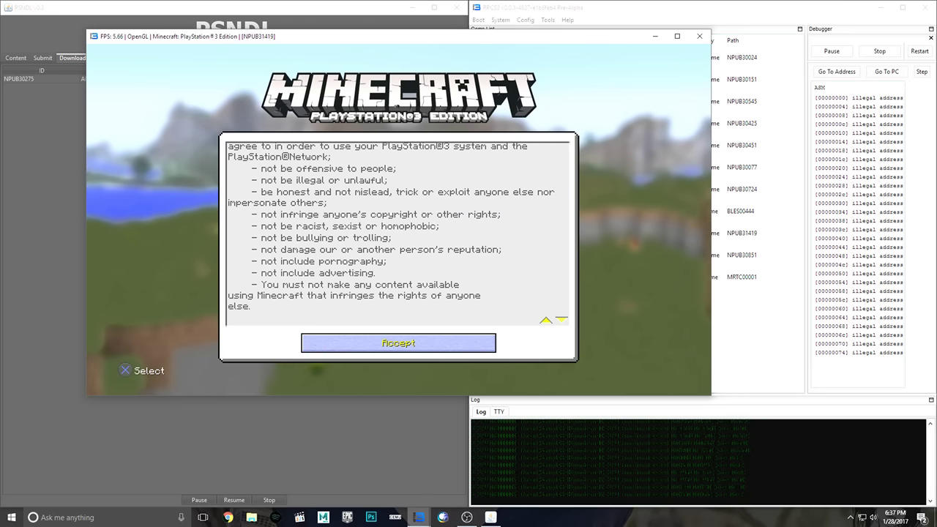
key(Page_Down)
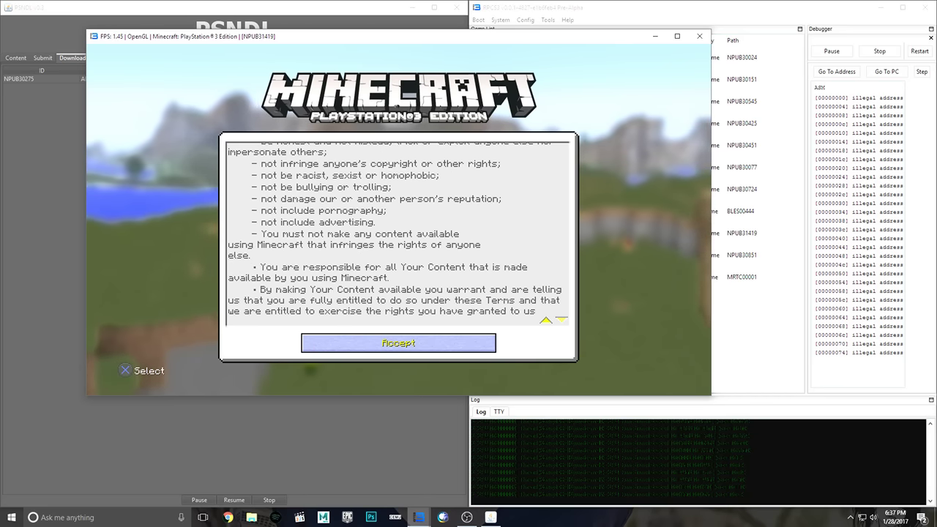
key(Page_Down)
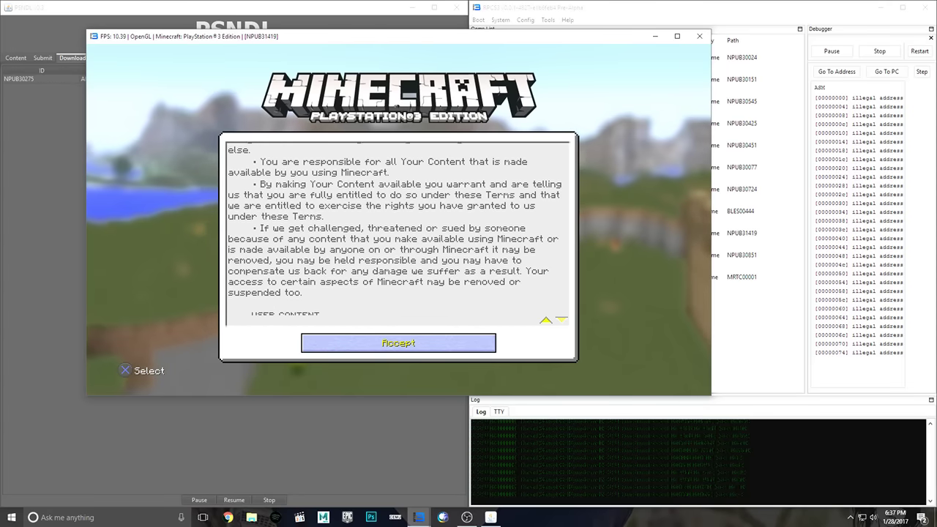
key(Page_Down)
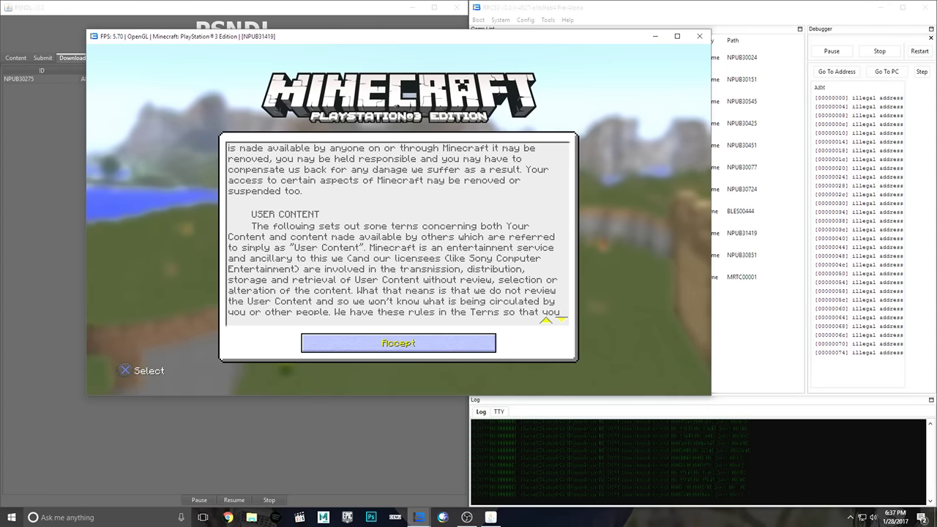
key(Page_Down)
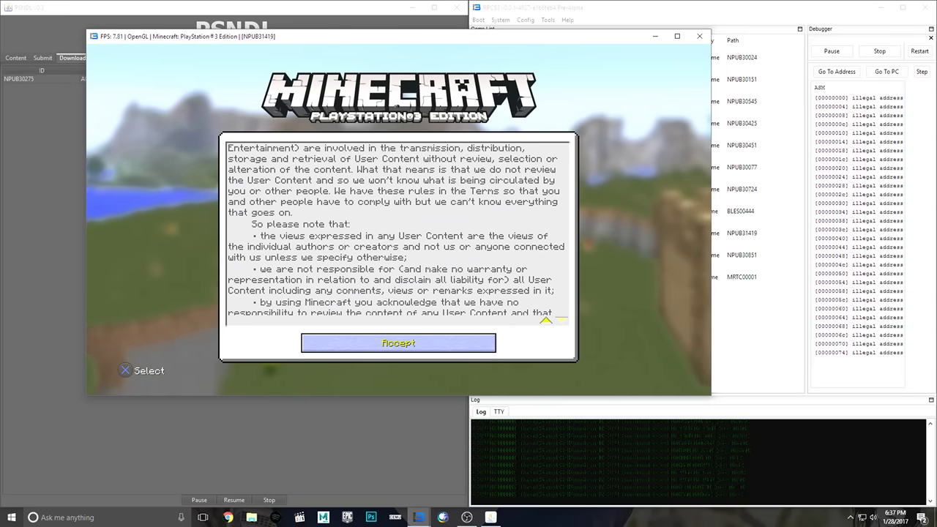
key(Page_Down)
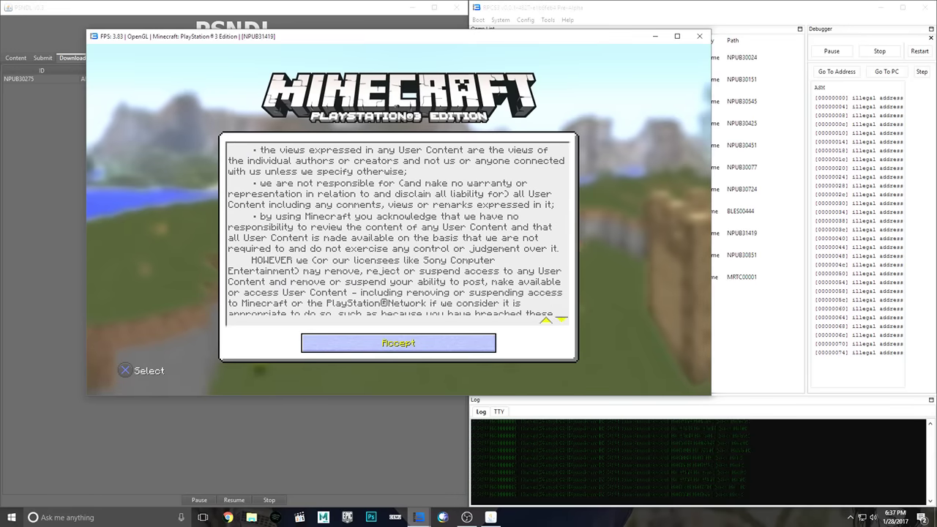
key(Page_Down)
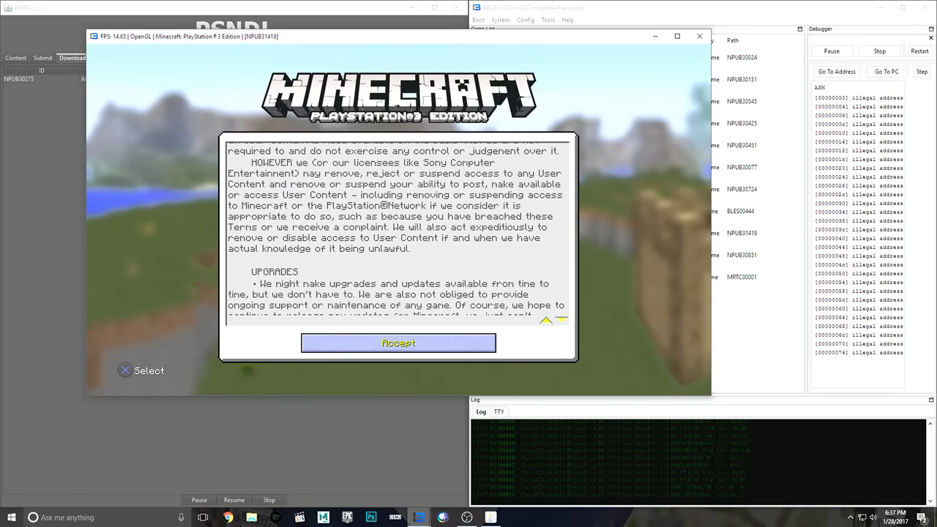
key(Page_Down)
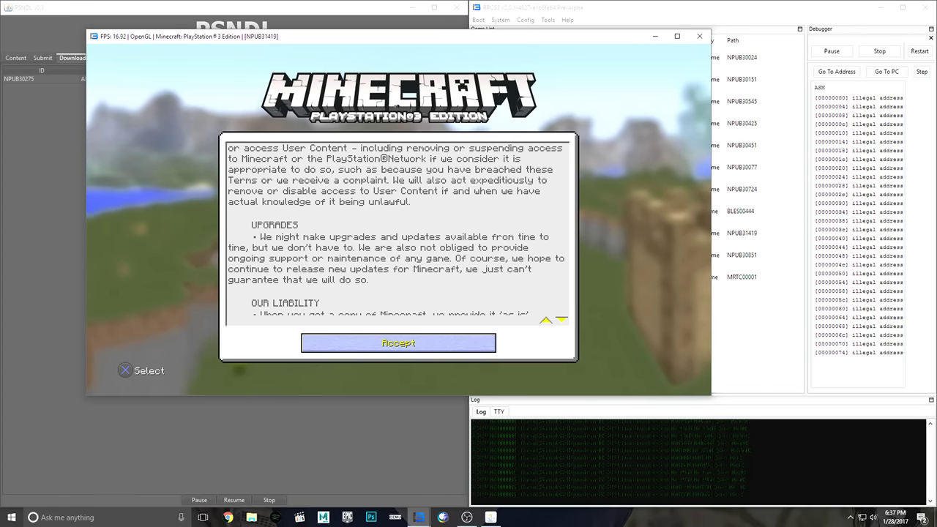
Step: Accept Minecraft's Terms of Use and the autosave notice, and start Play Game from the main menu
key(x)
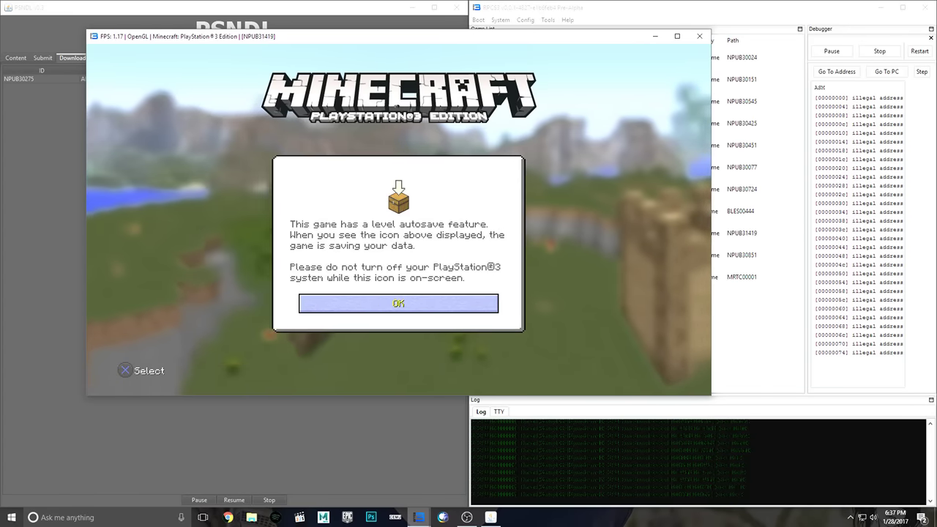
key(x)
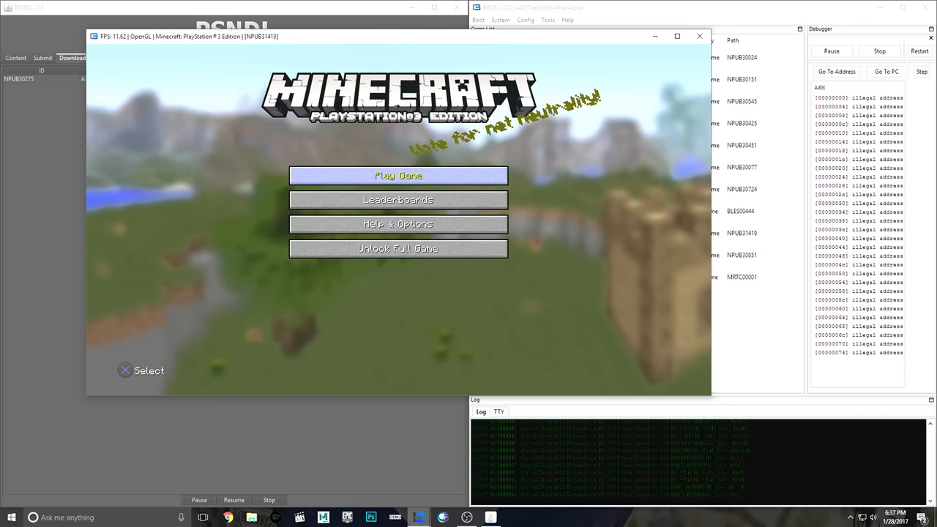
key(x)
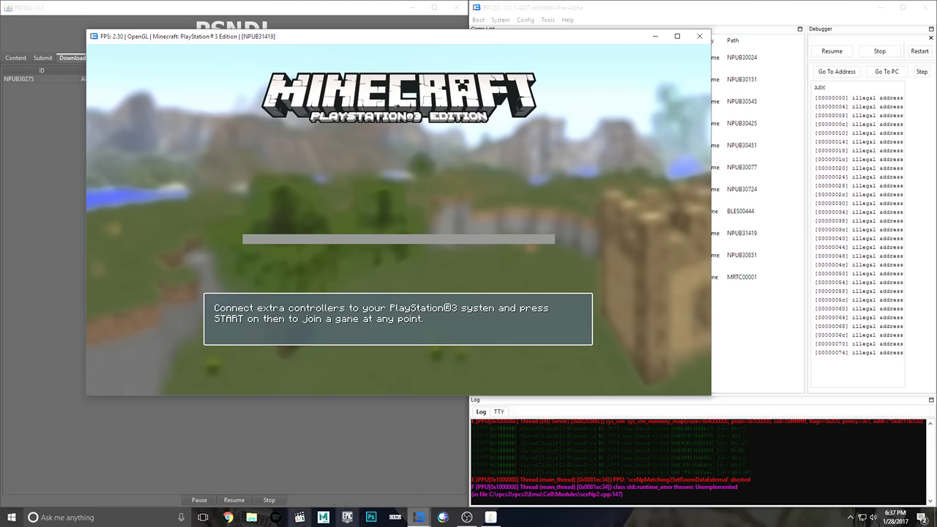
Step: Search Windows for "dis" and close the search
click(87, 517)
text(dis)
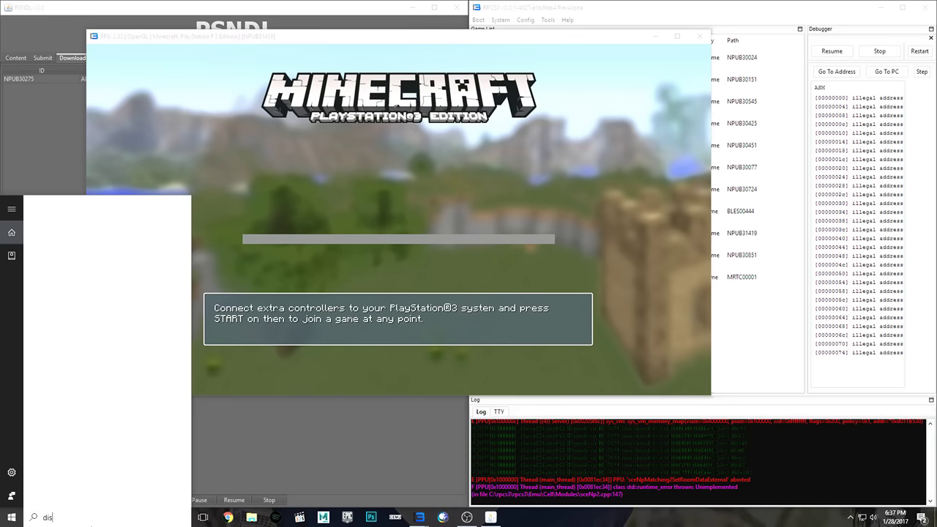
key(Escape)
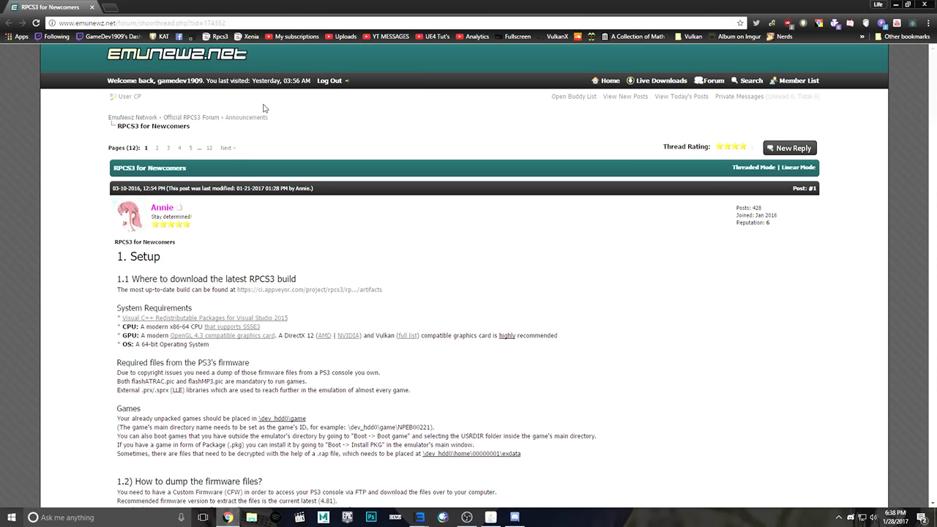
Step: Read through the RPCS3 for Newcomers guide, from setup to recommended settings and the starter LLE modules, and close the browser
scroll(264, 108, down, 2)
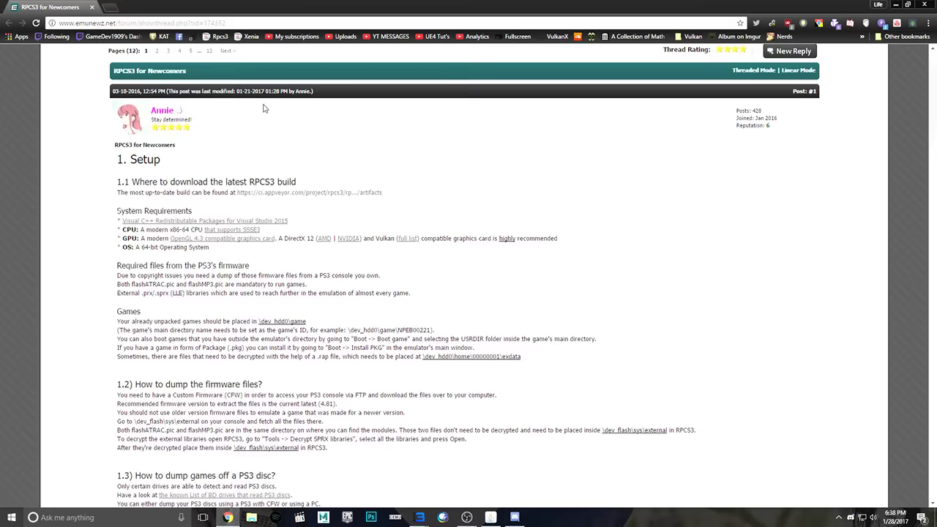
drag(117, 143, 447, 162)
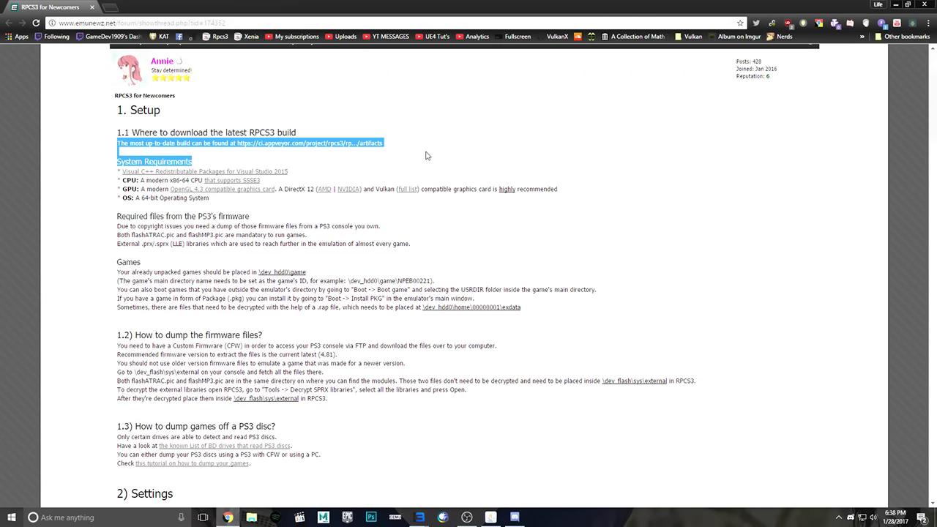
click(427, 155)
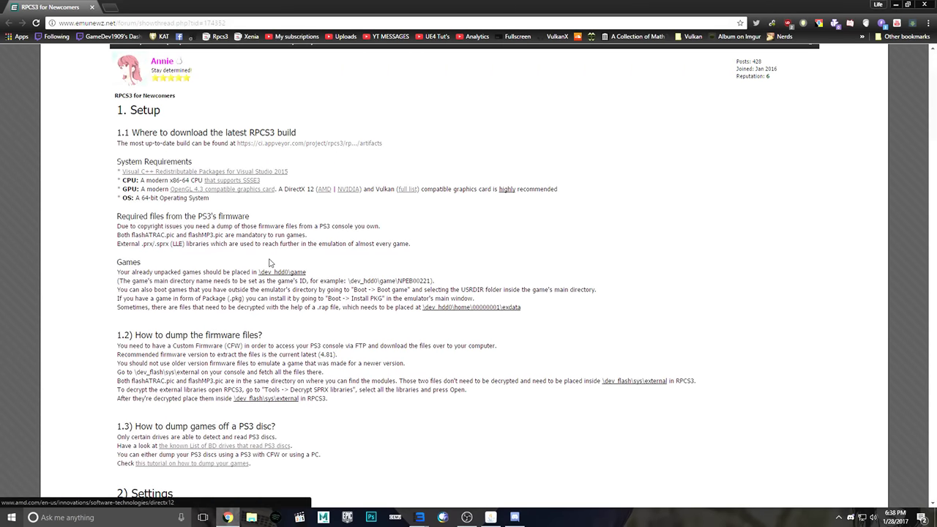
scroll(236, 259, down, 1)
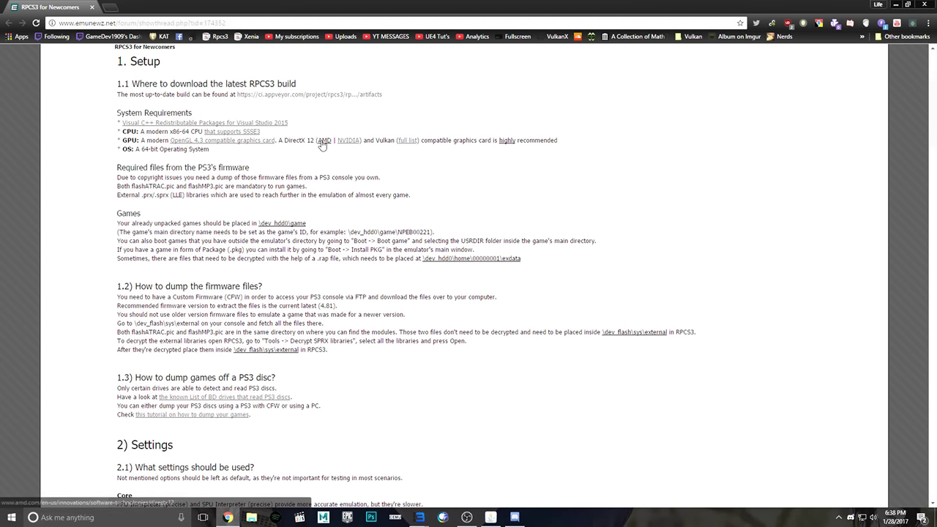
scroll(194, 163, down, 1)
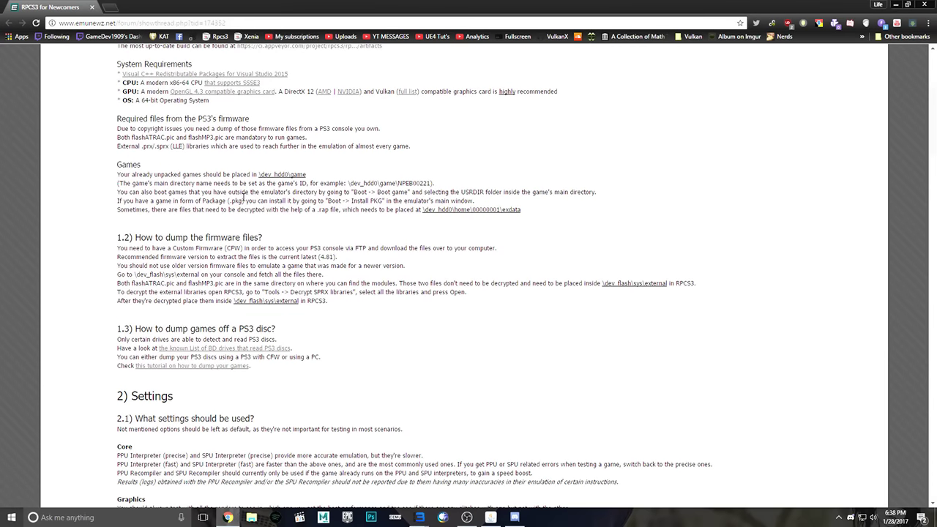
scroll(220, 176, down, 6)
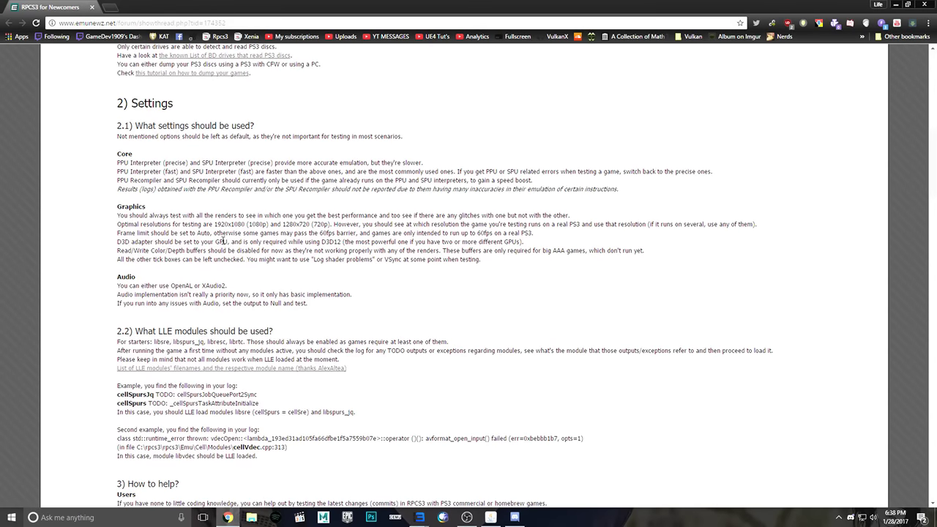
scroll(220, 239, down, 3)
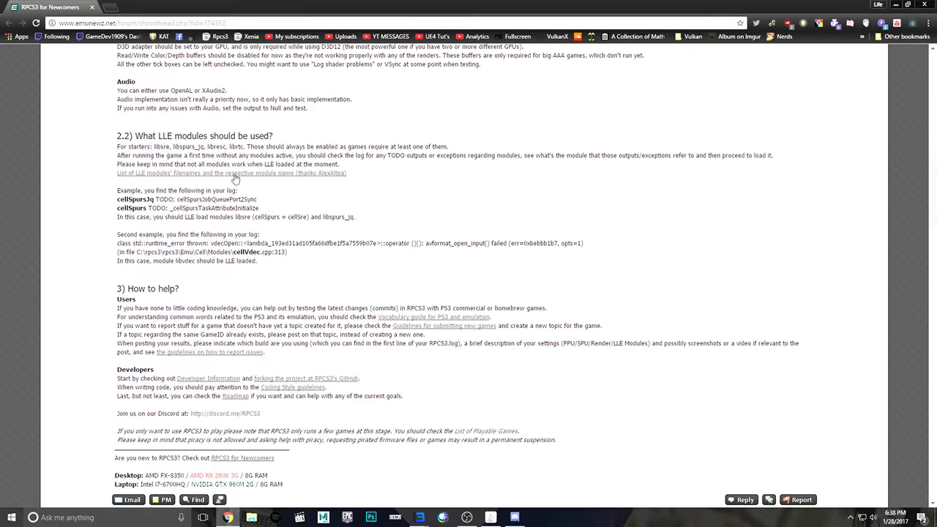
drag(152, 148, 247, 147)
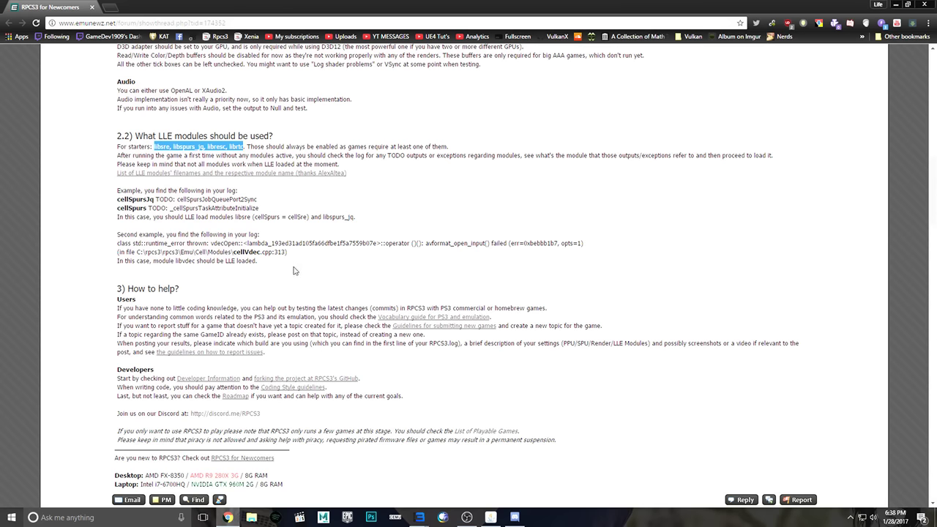
click(926, 4)
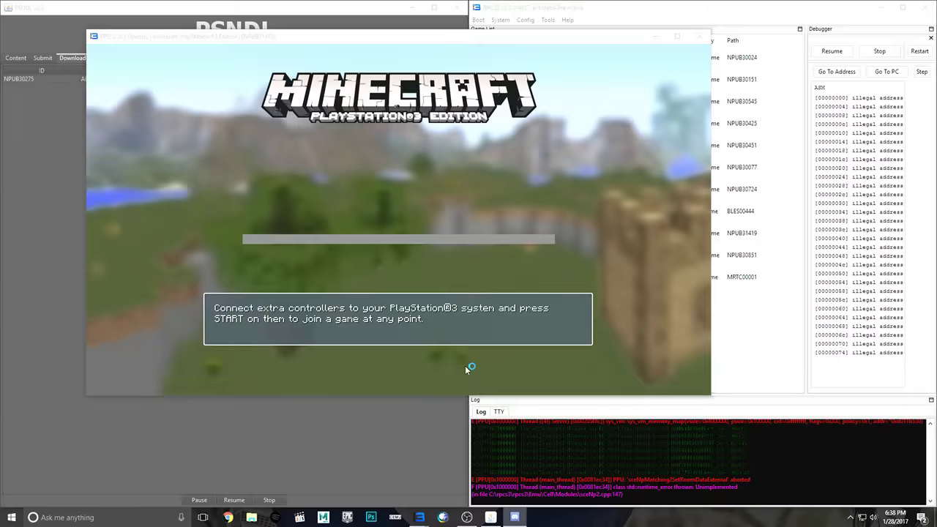
Step: Enable the librtc.prx library and the Recompiler (LLVM) PPU decoder in RPCS3's core settings
drag(340, 39, 324, 52)
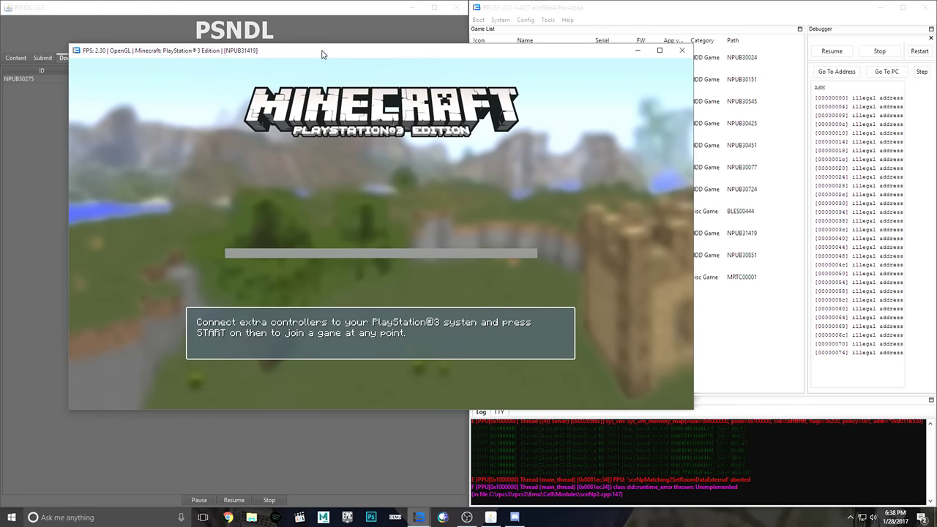
click(567, 9)
click(525, 20)
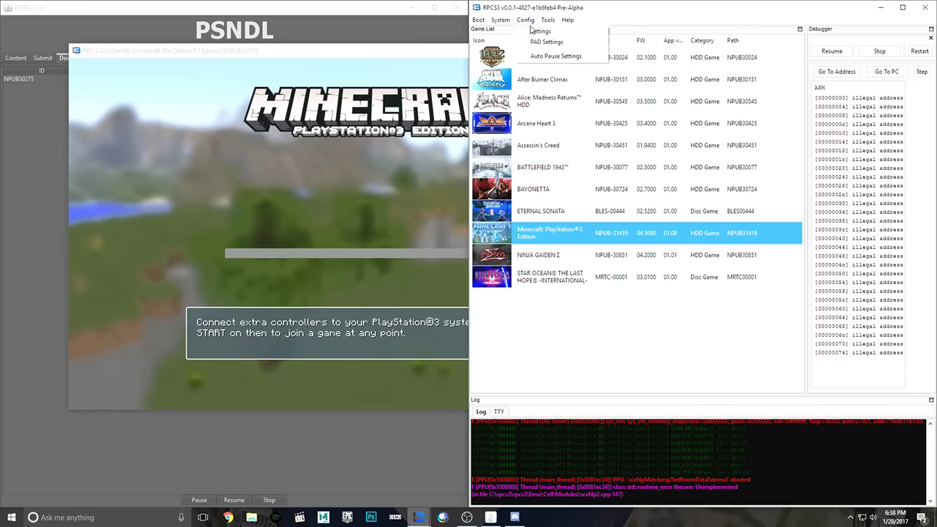
click(533, 31)
click(631, 186)
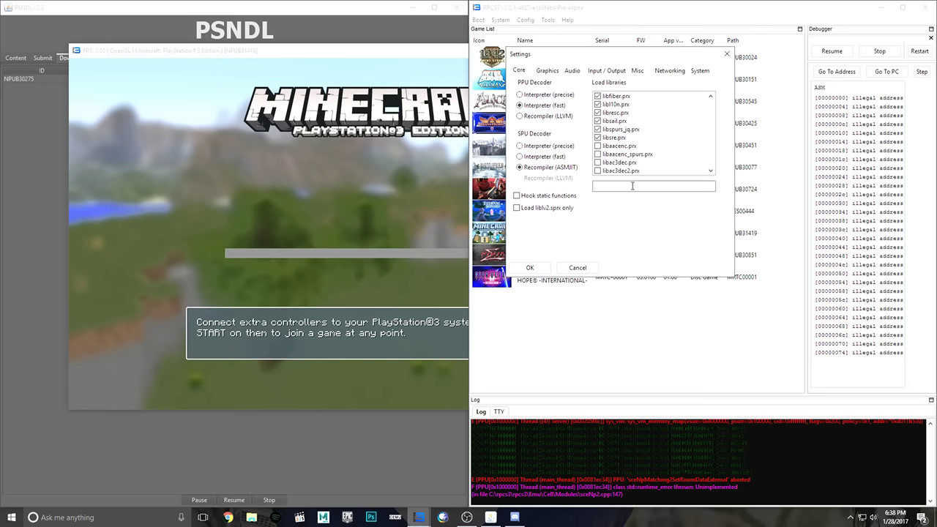
text(rtc)
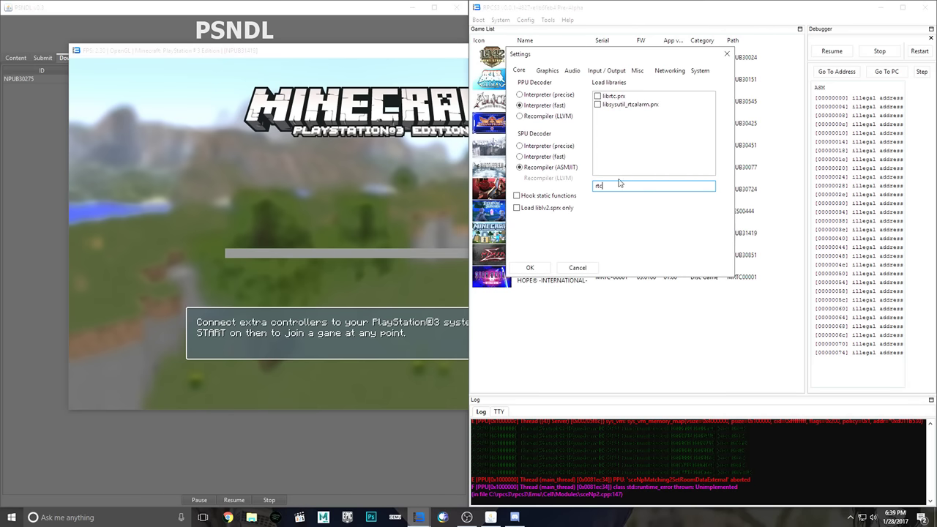
click(597, 96)
click(546, 267)
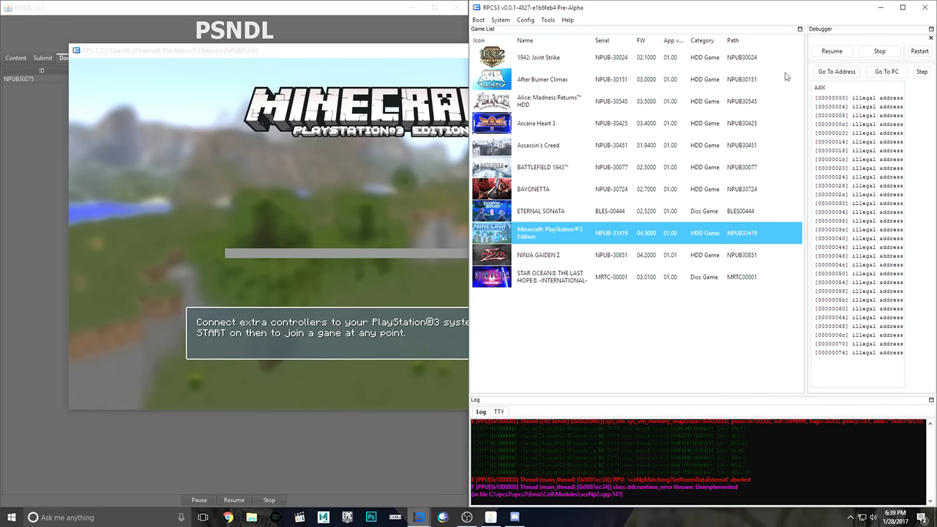
Step: Stop the running game, boot Minecraft: PlayStation 3 Edition again and move the PPU recompiling dialog away from the game list
click(878, 53)
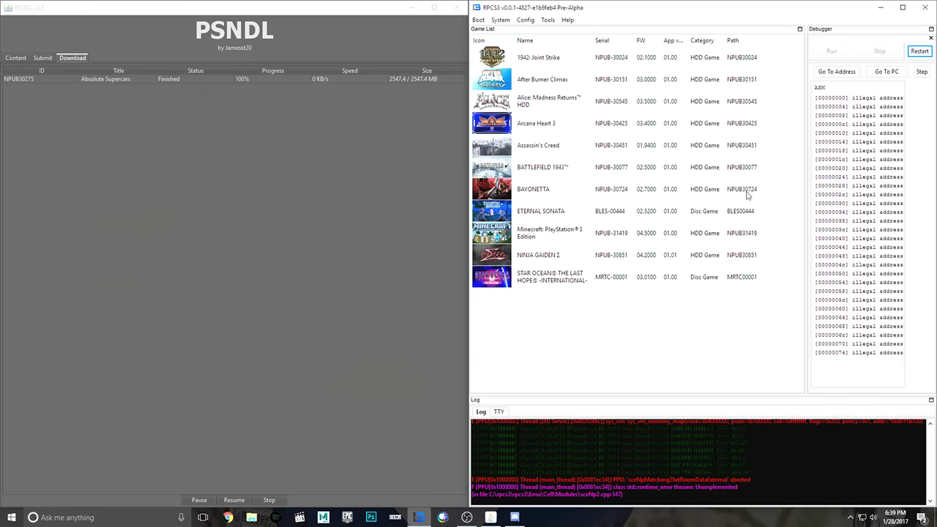
double_click(523, 230)
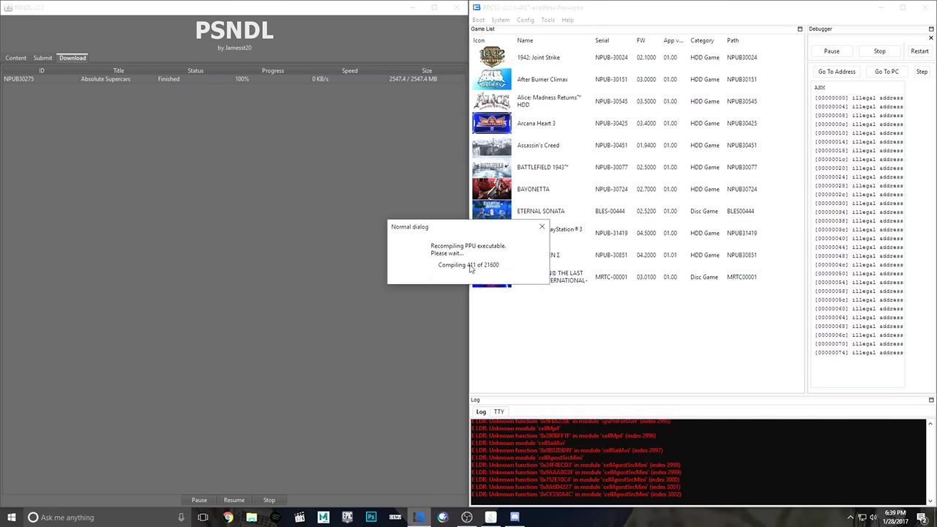
drag(465, 230, 295, 156)
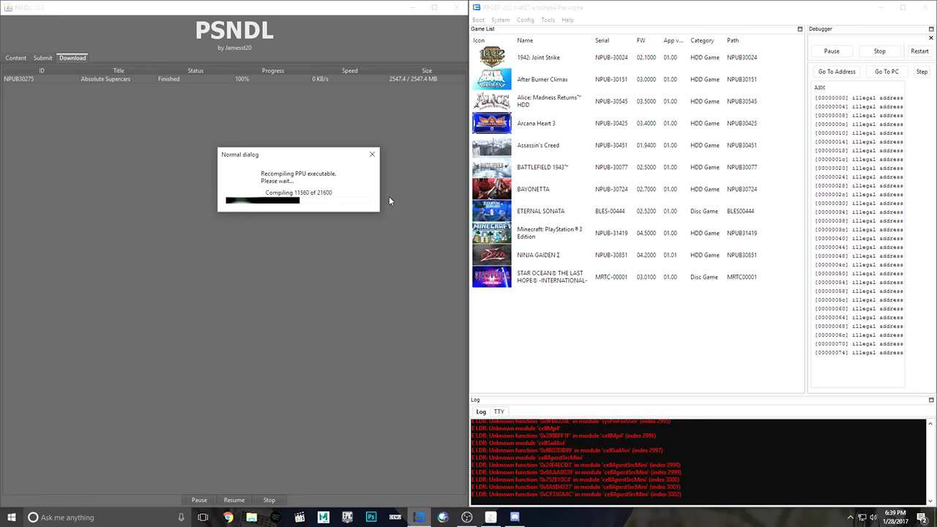
drag(282, 163, 142, 130)
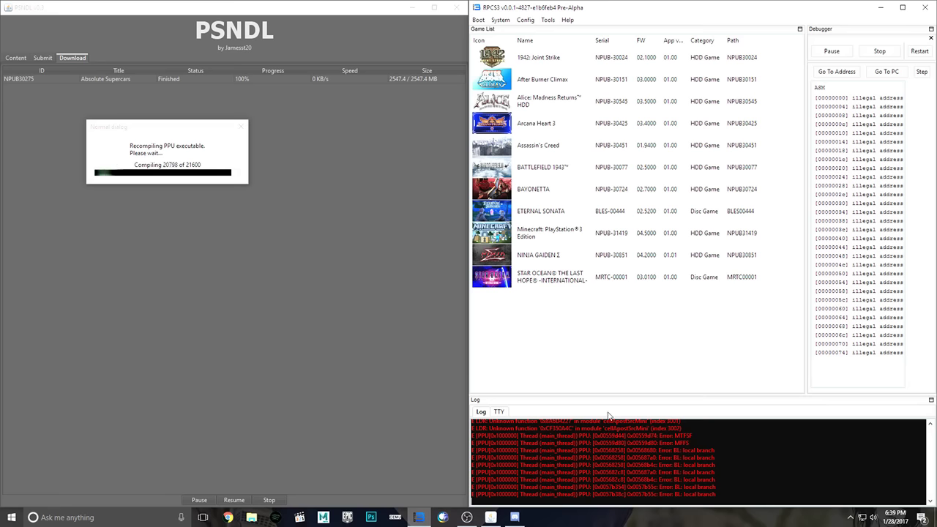
Step: Go through the installed games in the list, from 1942: Joint Strike to STAR OCEAN, and reposition the recompiling dialog
click(506, 63)
click(515, 83)
click(529, 108)
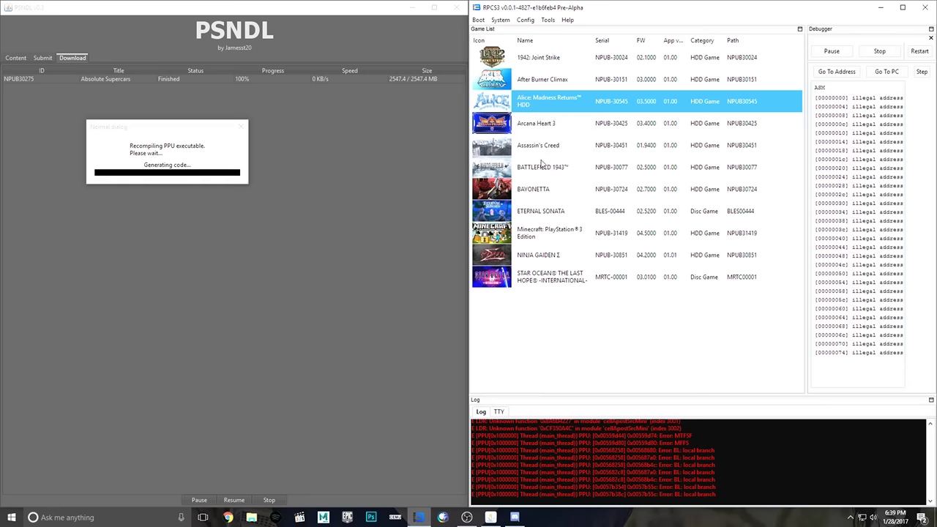
click(538, 176)
click(538, 193)
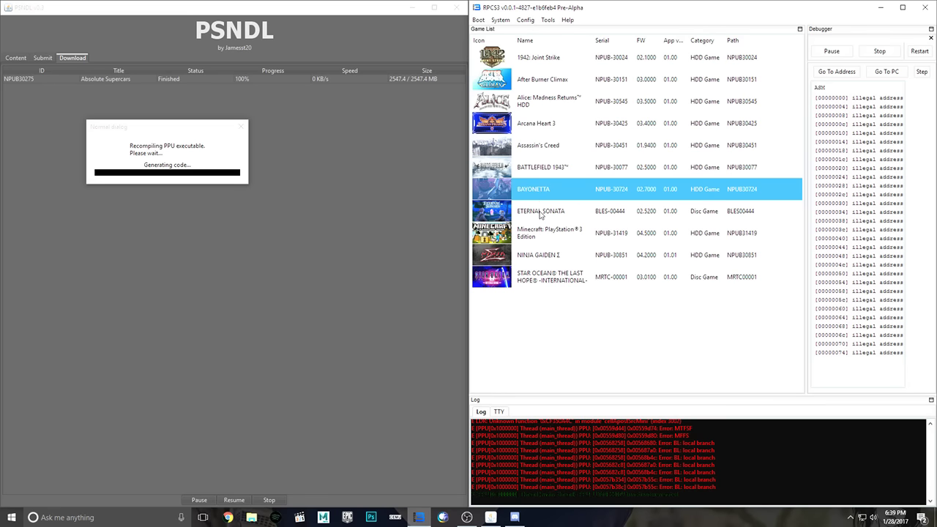
click(540, 213)
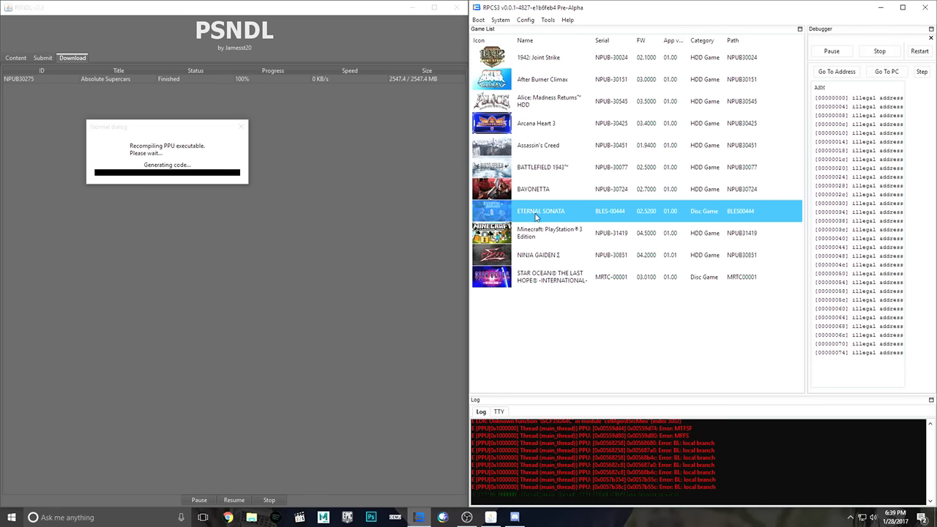
click(540, 233)
click(539, 260)
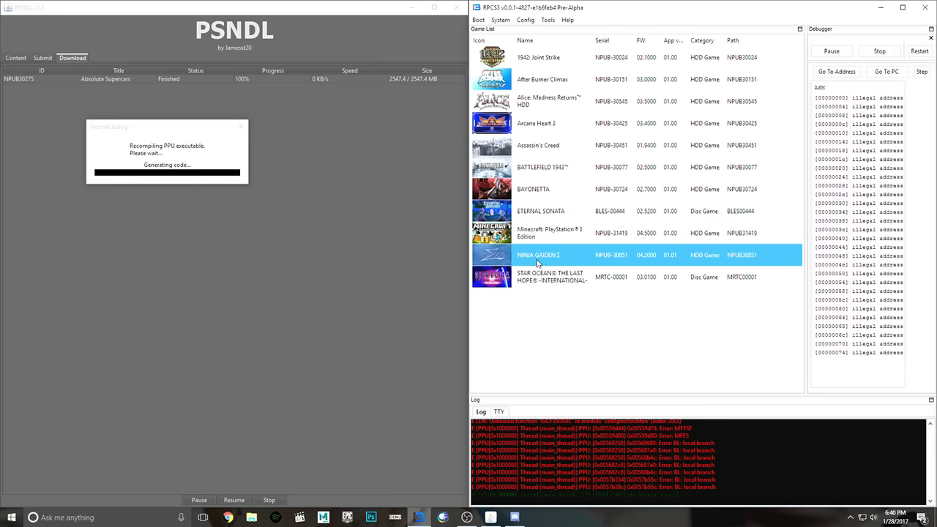
click(540, 284)
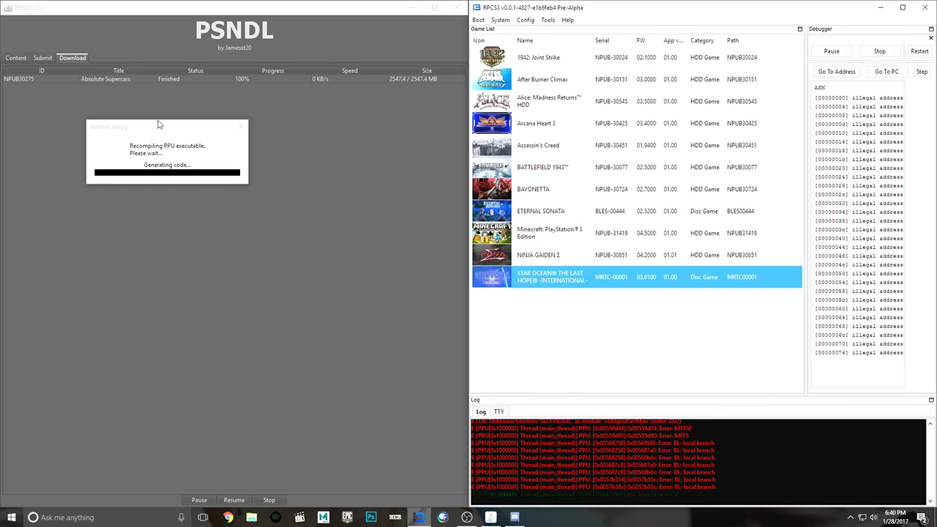
drag(162, 127, 227, 143)
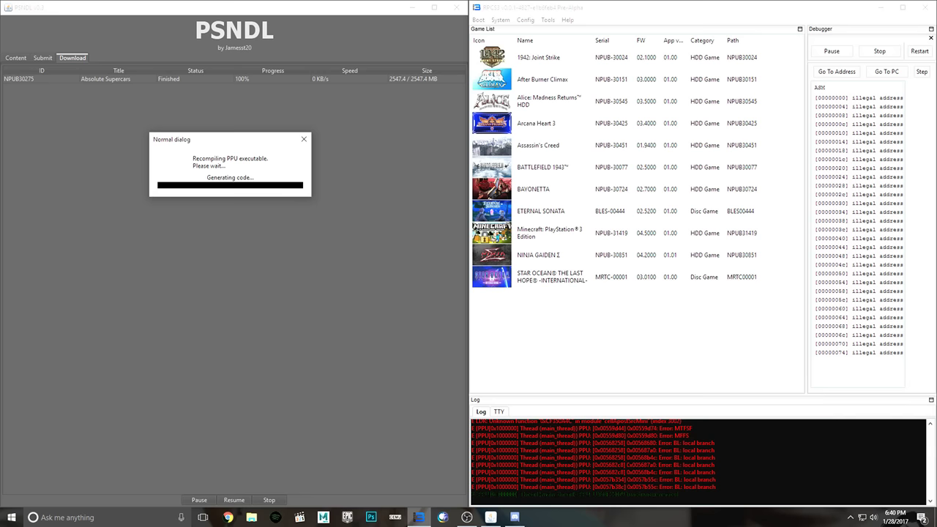
Step: Review RPCS3's core and graphics settings and the available audio output options
click(527, 19)
click(534, 32)
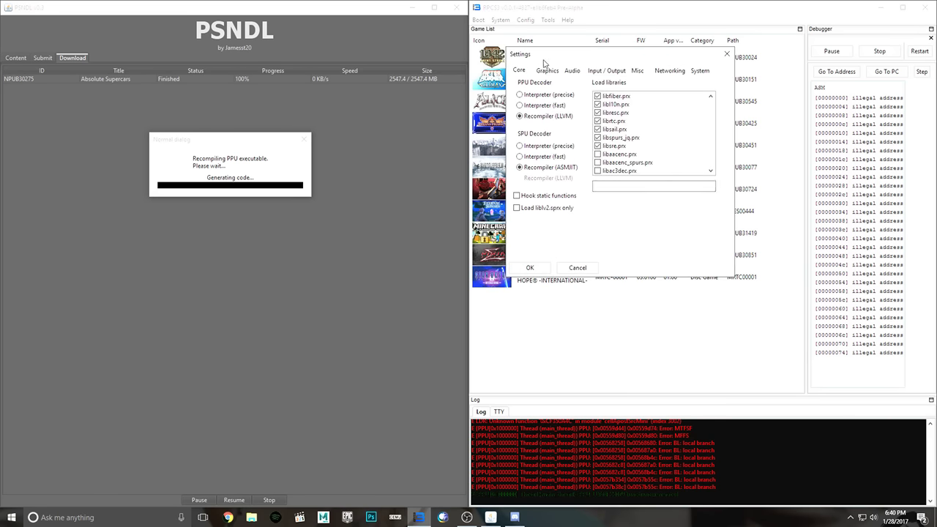
click(545, 71)
click(519, 70)
click(549, 74)
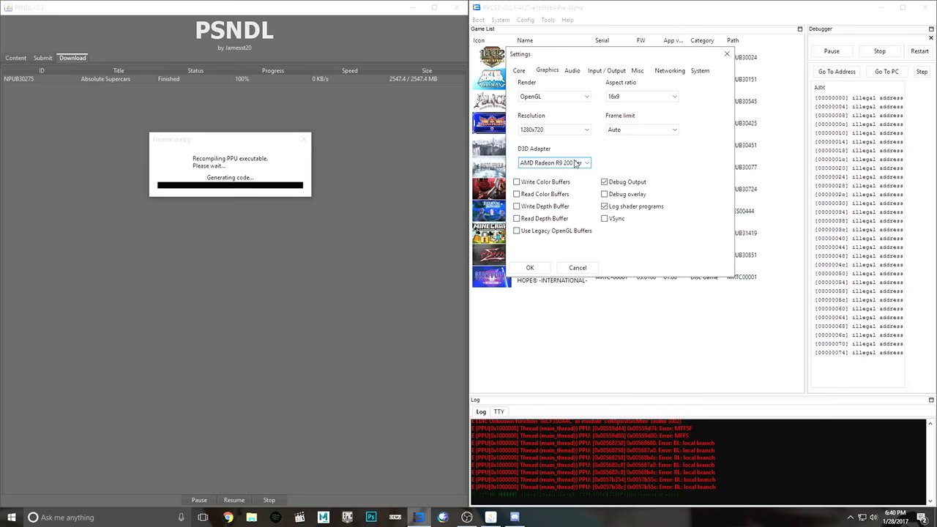
click(571, 71)
click(561, 97)
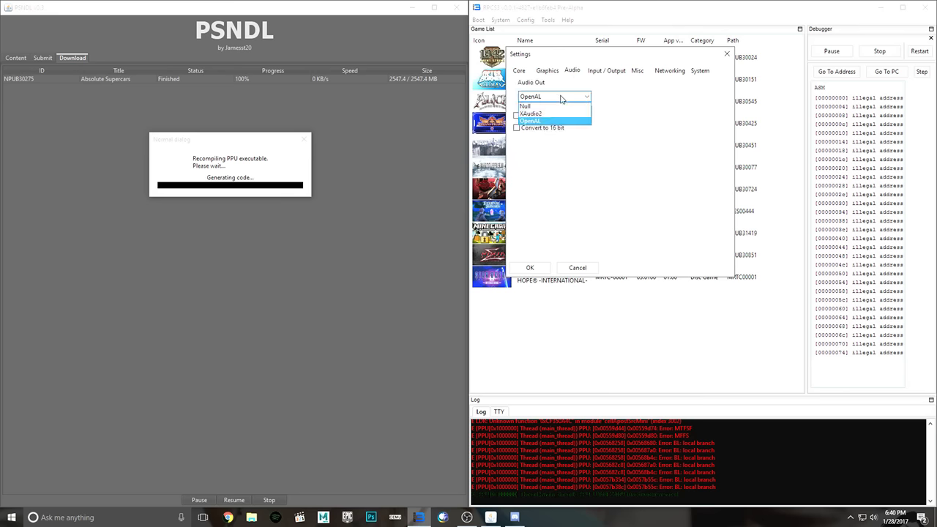
click(562, 99)
click(561, 98)
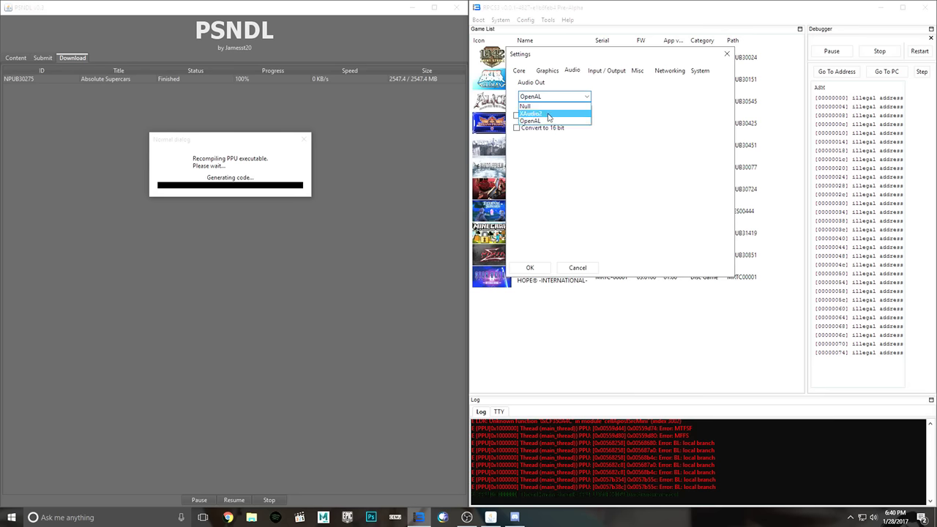
click(642, 100)
Step: Review the input/output handlers and the misc, networking and system settings, and accept the configuration
click(611, 71)
click(545, 98)
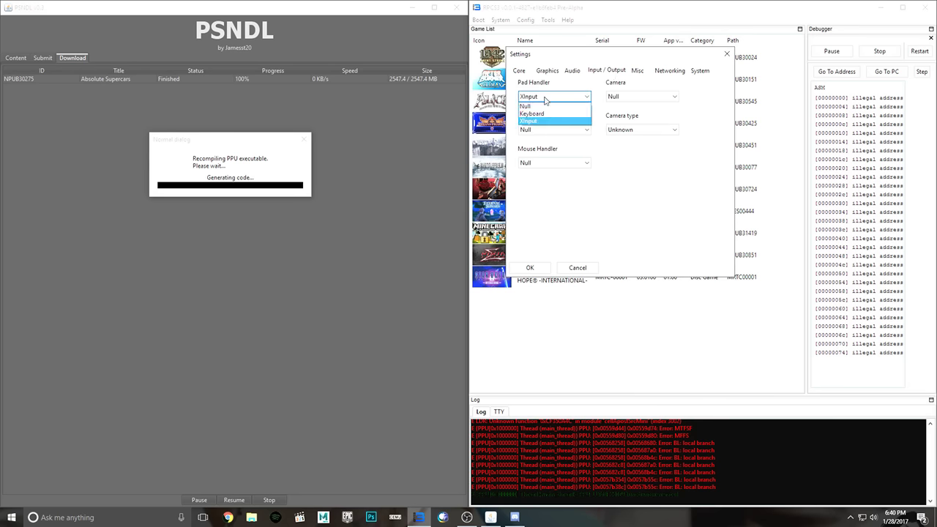
click(683, 100)
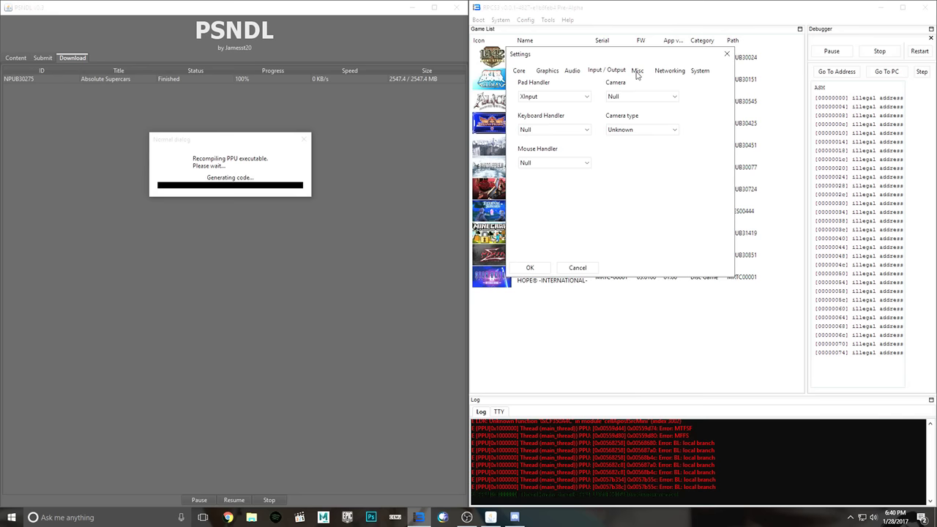
click(541, 167)
click(543, 171)
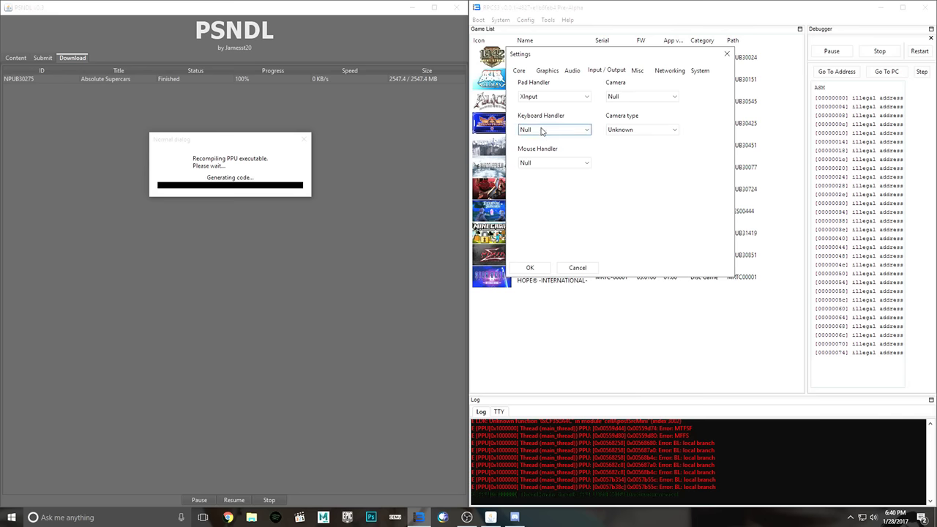
click(636, 73)
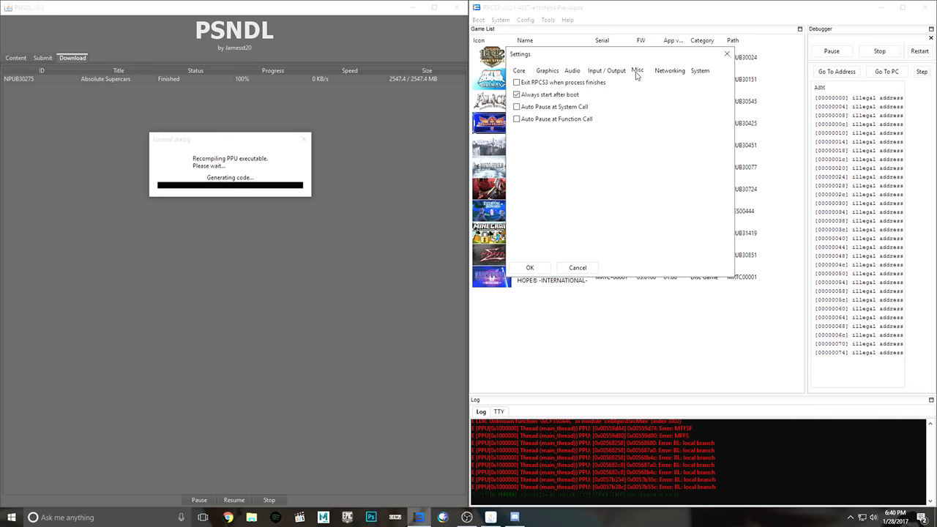
click(673, 73)
click(538, 96)
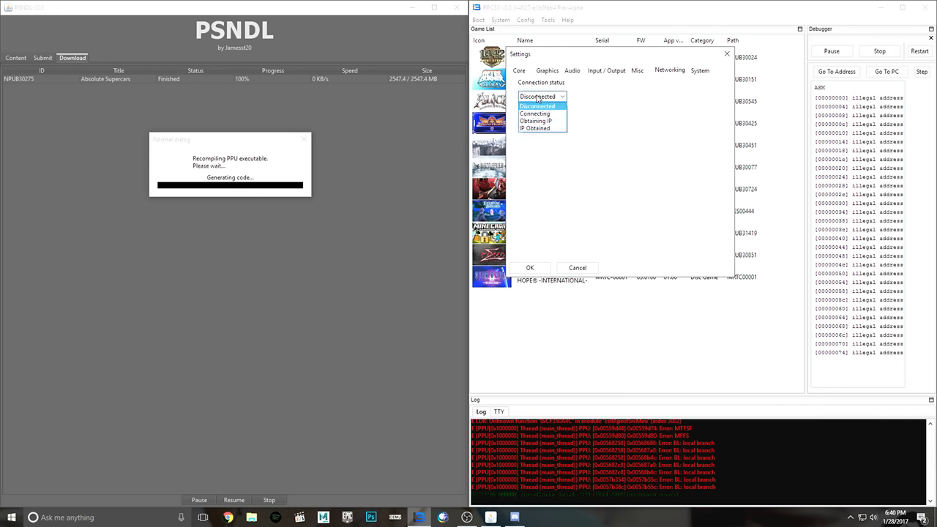
click(538, 98)
click(699, 71)
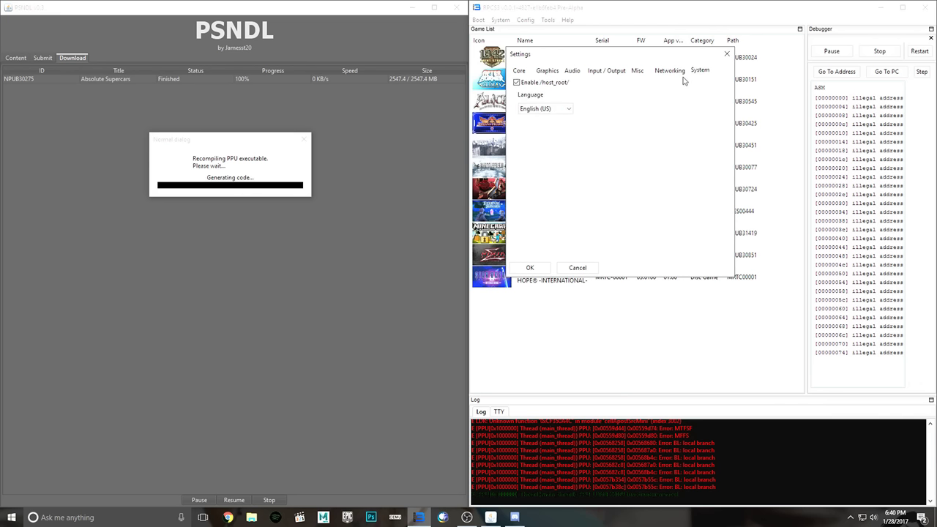
click(530, 268)
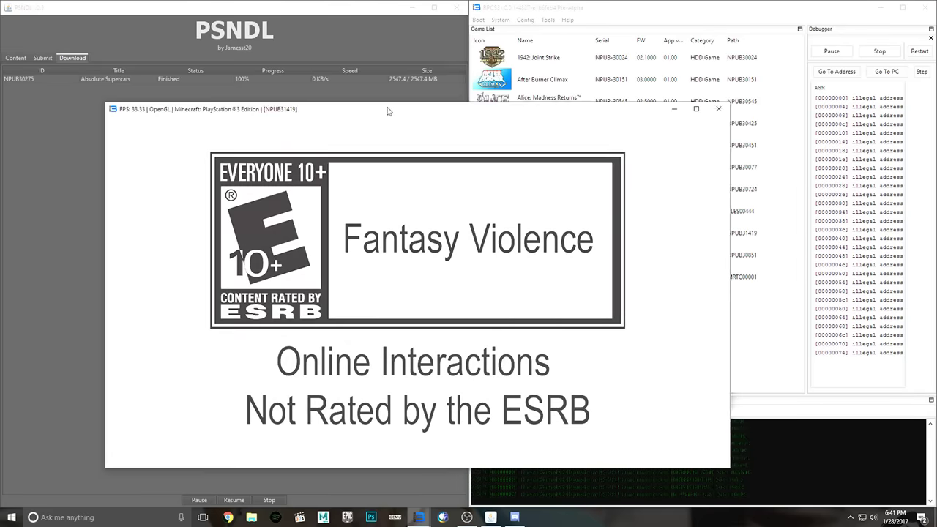
Step: Move the Minecraft game window up, accept the terms of use to reach the main menu, and stop the emulation
drag(388, 111, 450, 54)
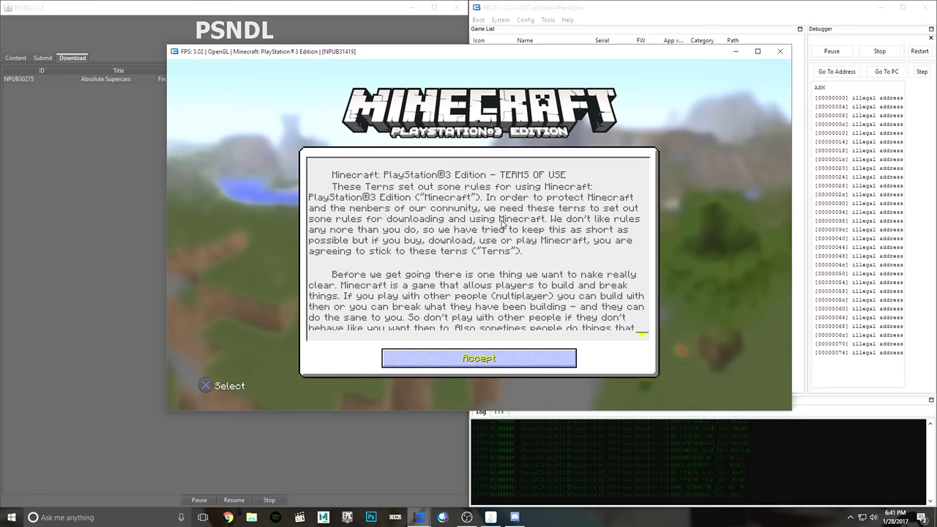
key(x)
key(x)
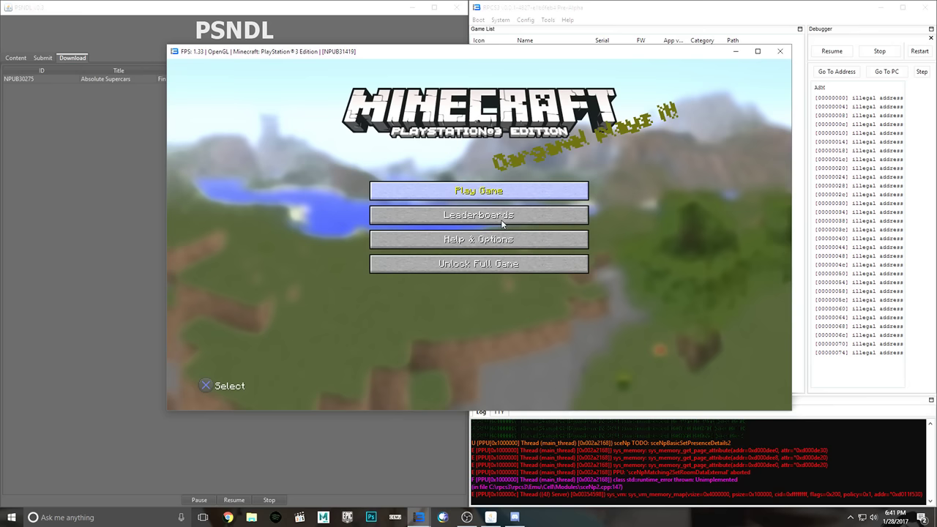
click(879, 52)
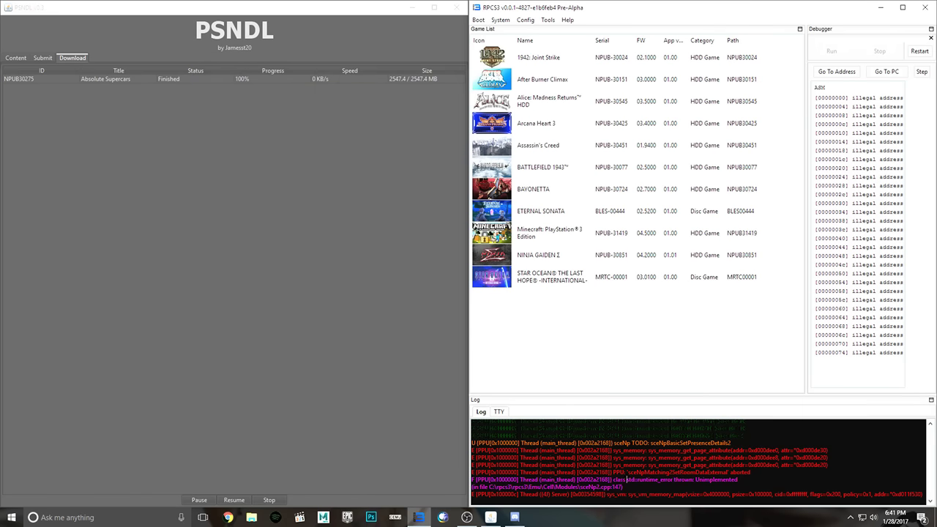
Step: Set the audio output to XAudio2 in the emulator settings and accept the change
click(524, 20)
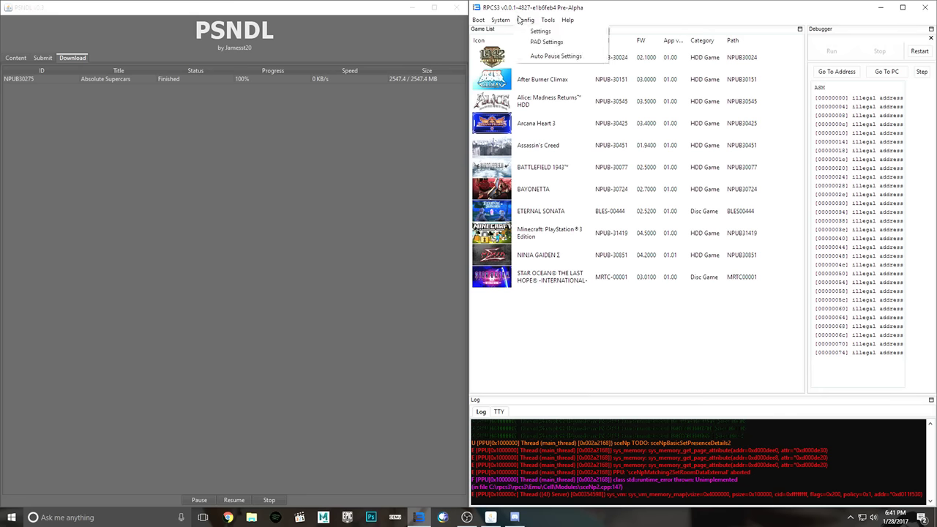
click(540, 30)
click(573, 71)
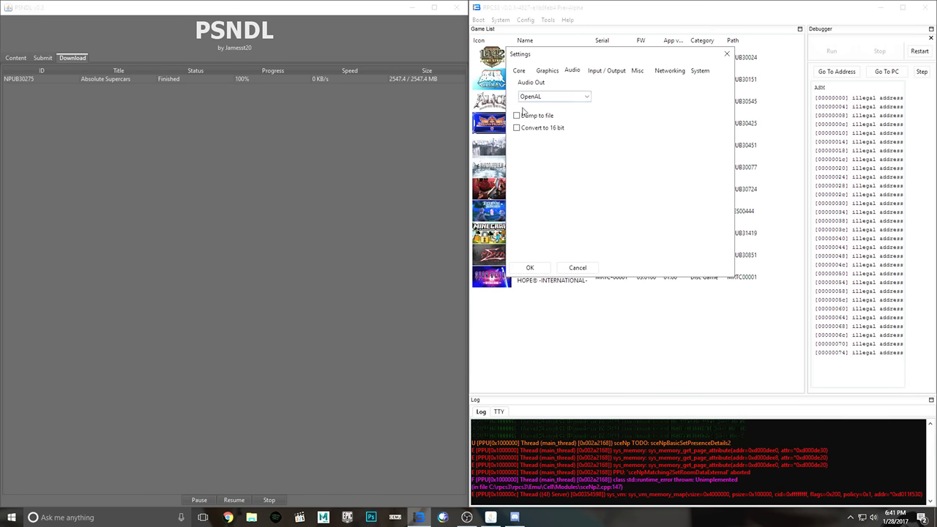
click(542, 96)
click(541, 119)
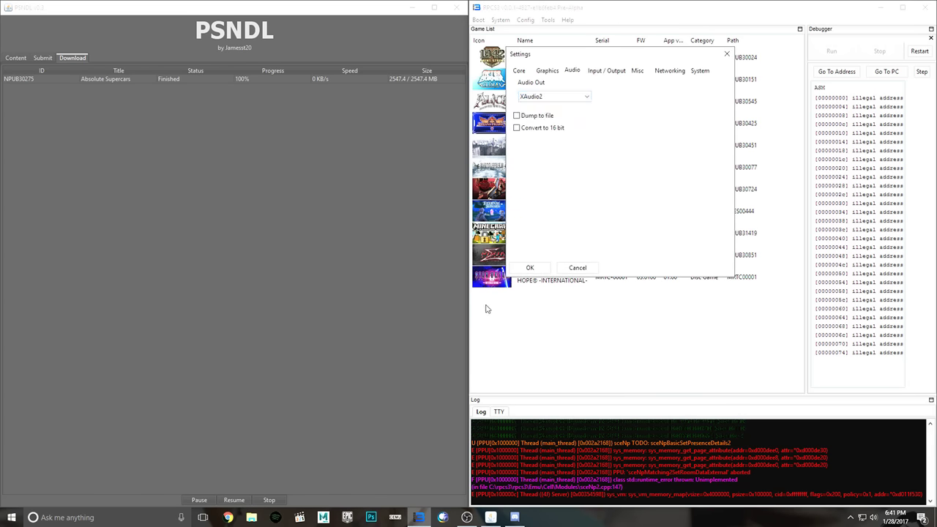
click(528, 268)
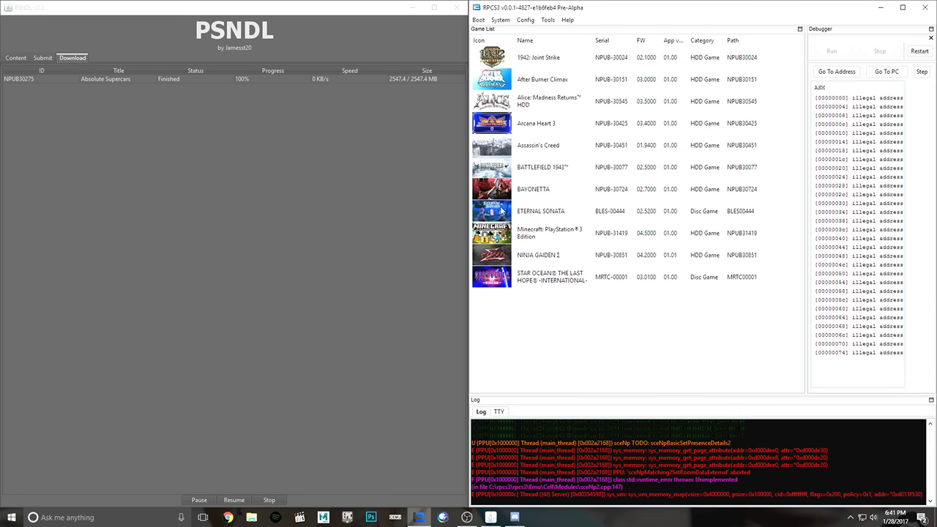
Step: Set the graphics renderer to Vulkan in the emulator settings and accept the change
right_click(498, 232)
click(525, 19)
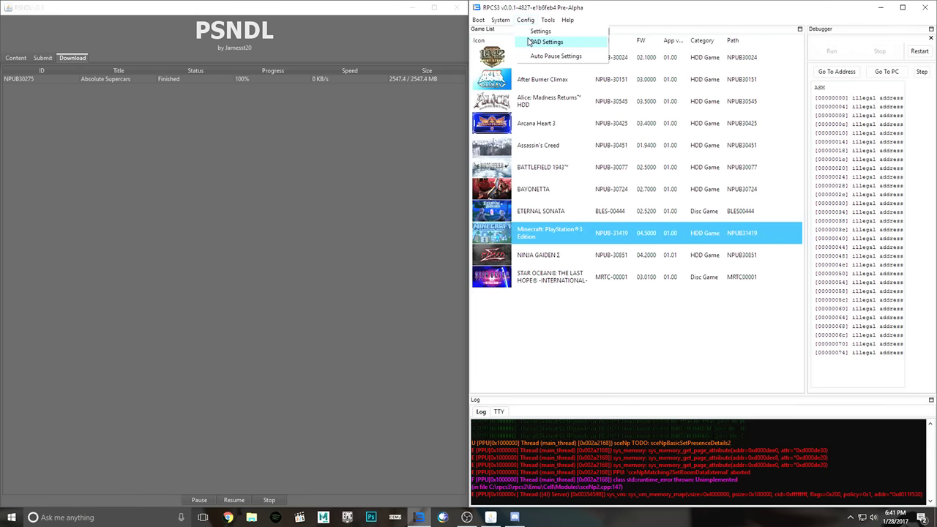
click(542, 31)
click(549, 71)
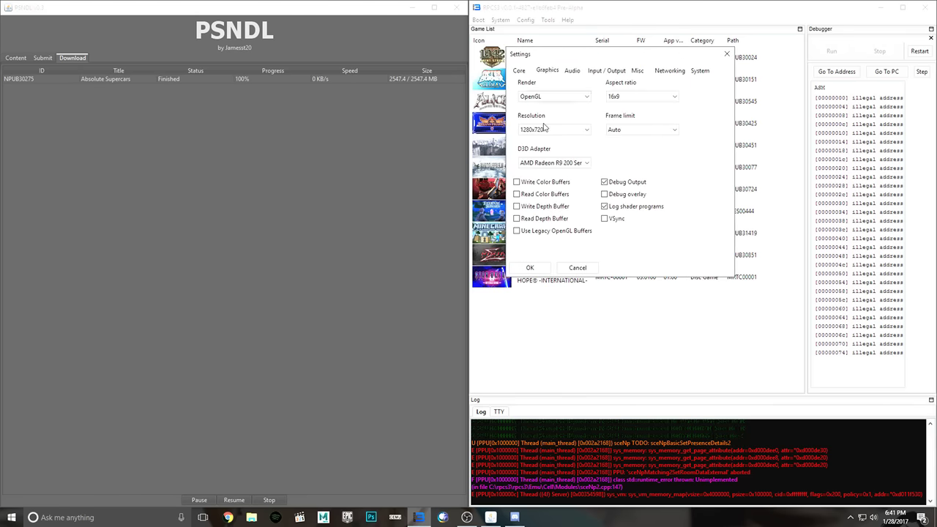
click(531, 96)
click(539, 122)
click(529, 268)
Step: Boot Minecraft: PlayStation 3 Edition with the Vulkan renderer and close the PPU recompiling dialog
right_click(525, 244)
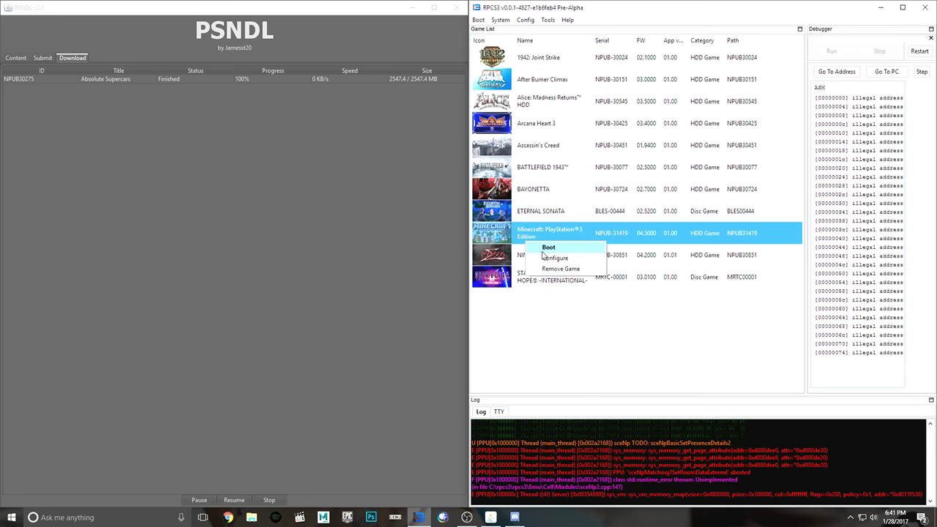
click(545, 248)
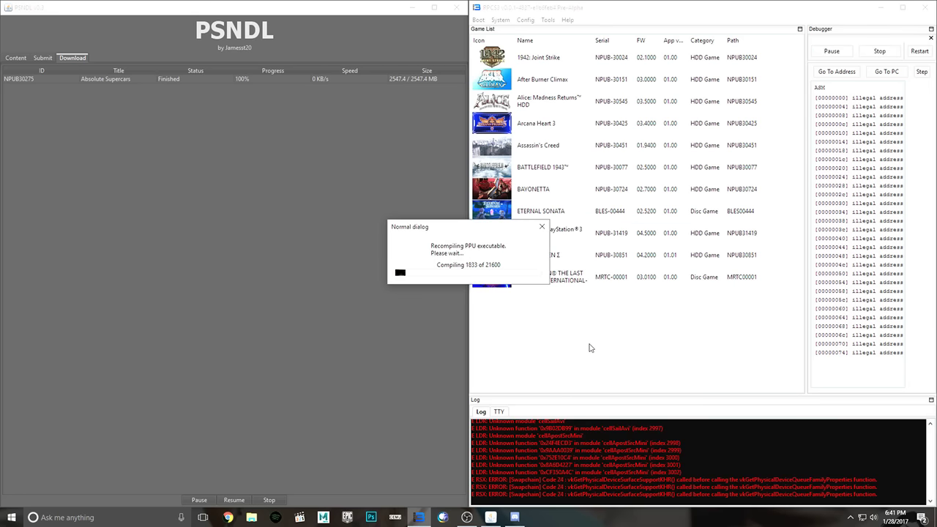
click(542, 227)
Step: Set the PPU decoder to Interpreter (fast) in the core settings and accept the change
click(525, 20)
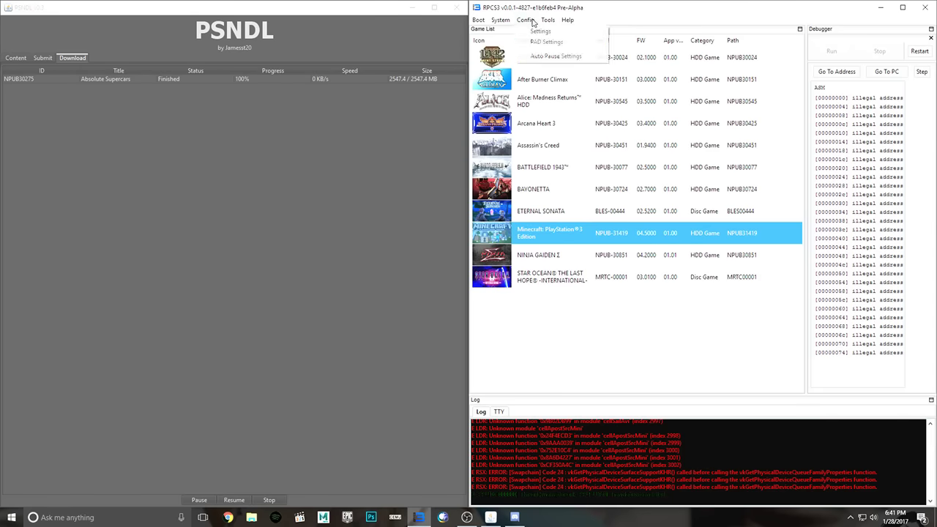
click(538, 30)
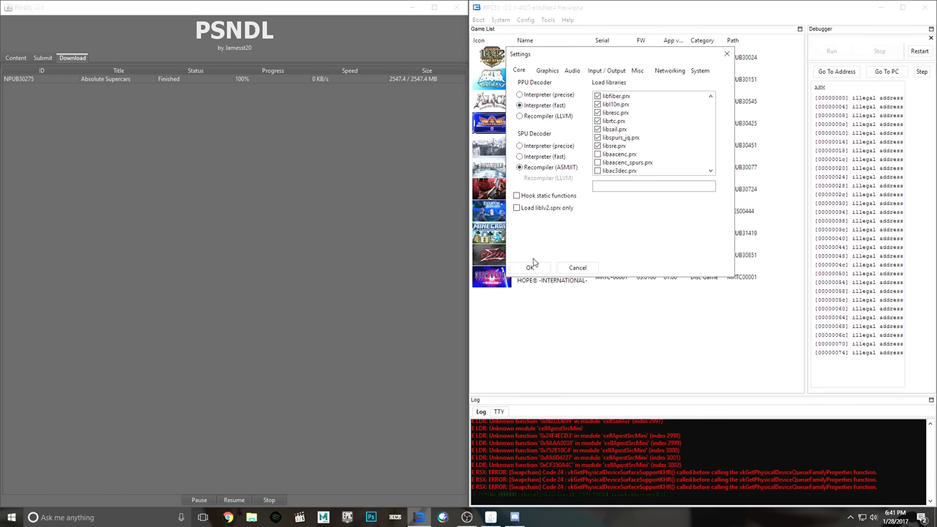
click(529, 267)
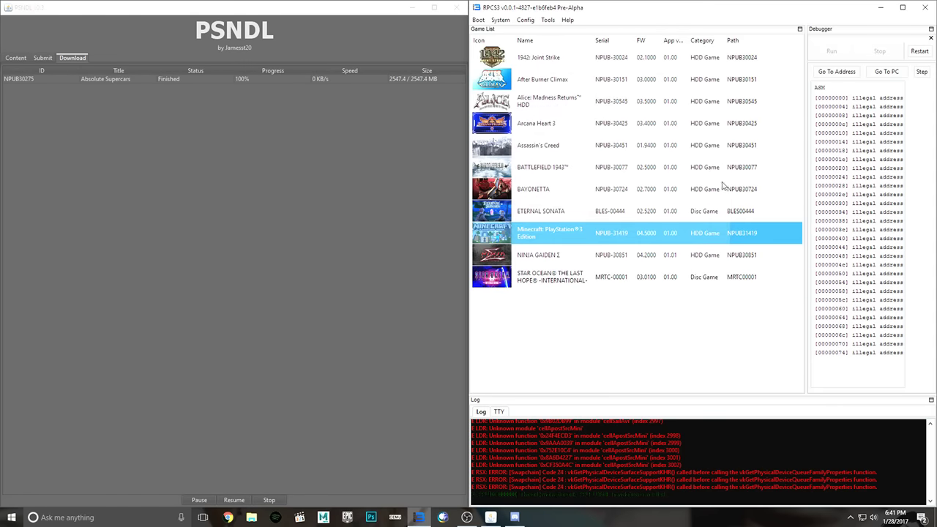
Step: Try to run Minecraft: PlayStation 3 Edition under Vulkan, resuming the paused emulation and moving the game window, and stop it
right_click(507, 242)
click(522, 246)
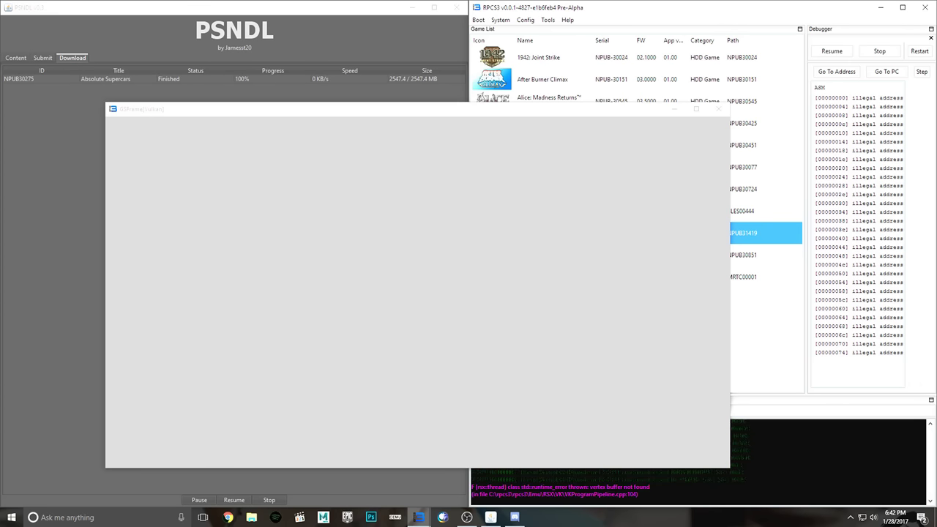
click(842, 56)
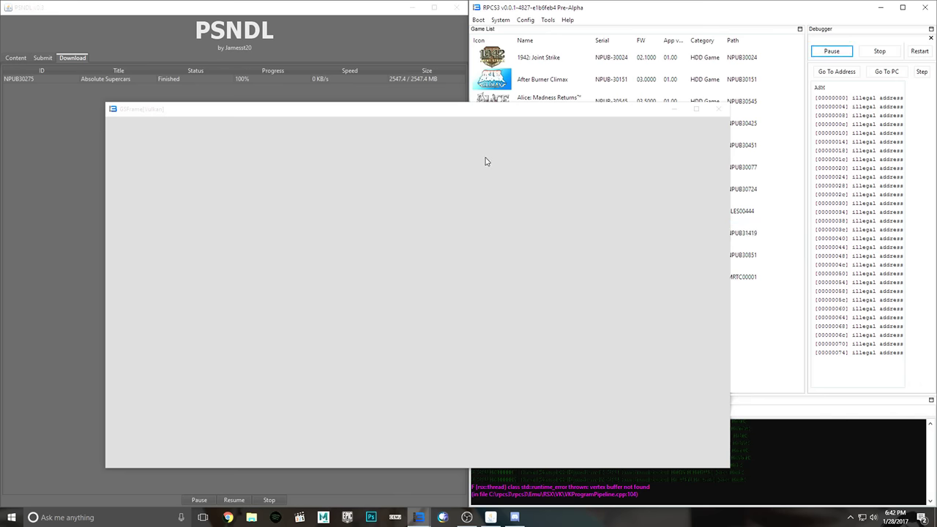
drag(440, 112, 444, 62)
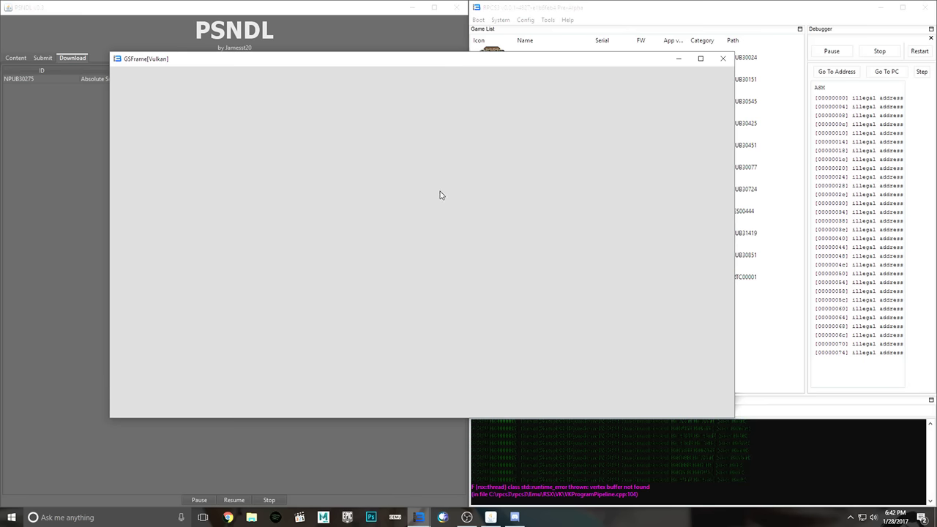
click(879, 51)
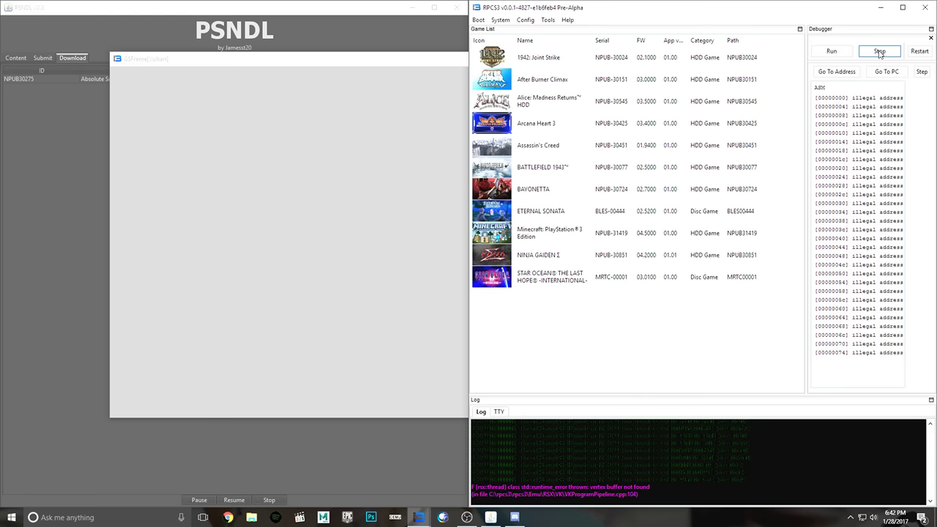
Step: Set the graphics renderer to OpenGL and the resolution to 720x480, and accept the settings
click(526, 19)
click(538, 32)
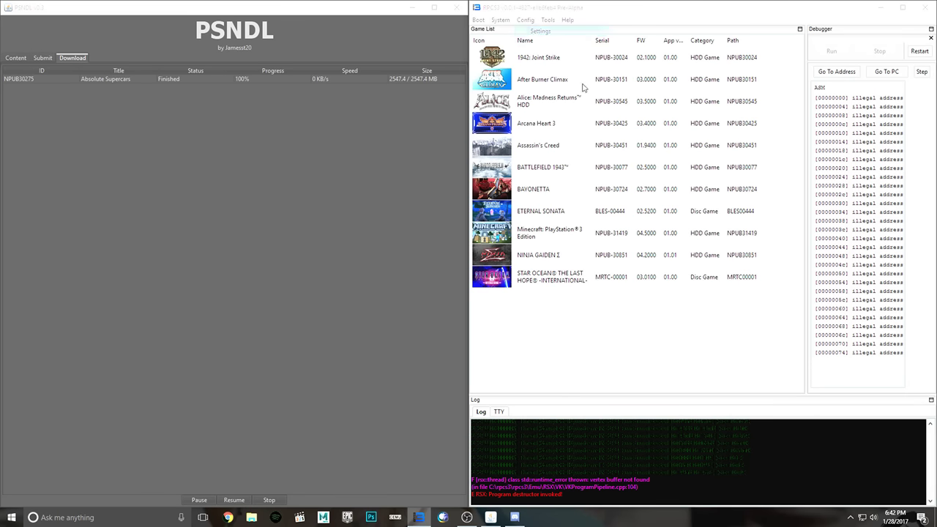
click(547, 70)
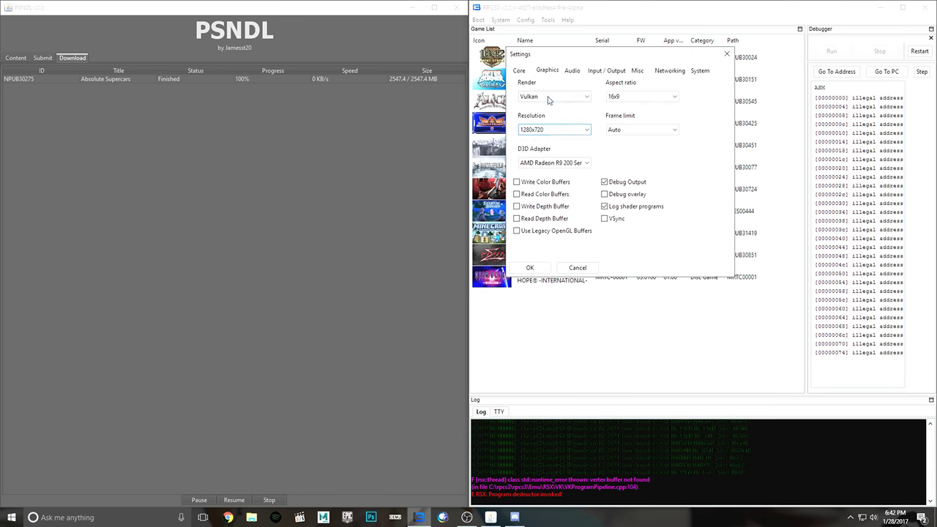
click(549, 97)
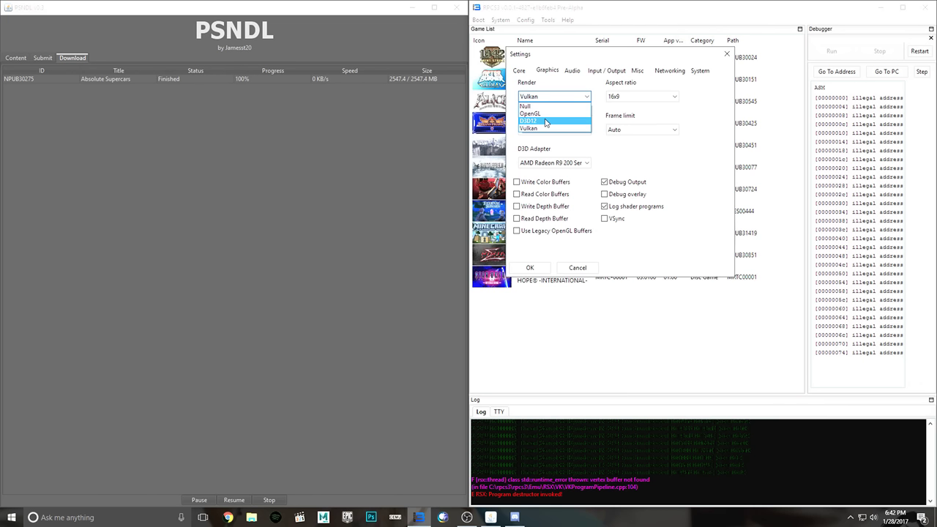
click(545, 113)
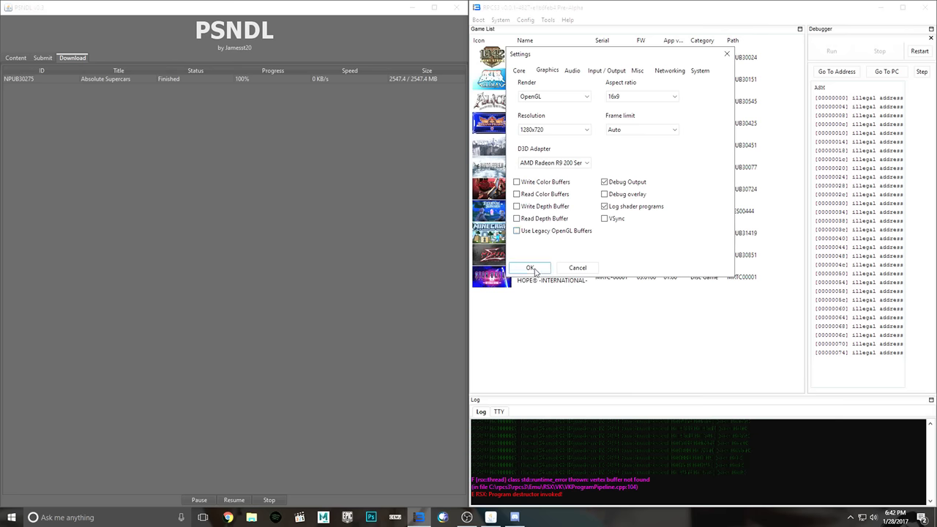
click(546, 130)
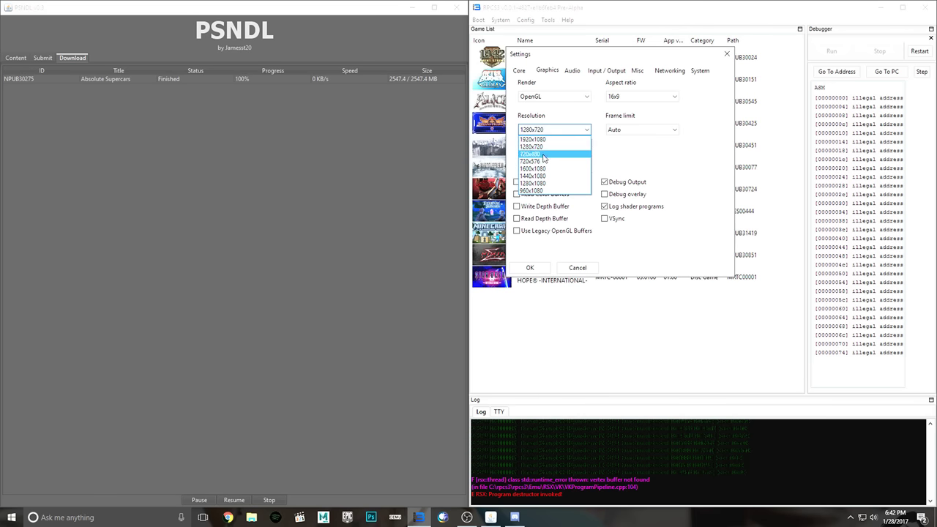
click(543, 154)
click(531, 268)
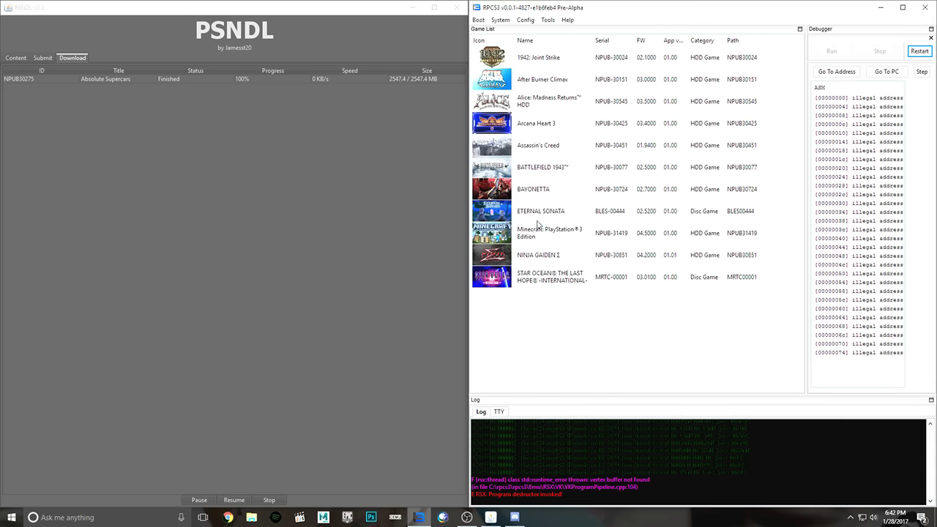
Step: Boot Minecraft: PlayStation 3 Edition with the OpenGL renderer at 720x480 and close the game window
right_click(533, 234)
click(545, 240)
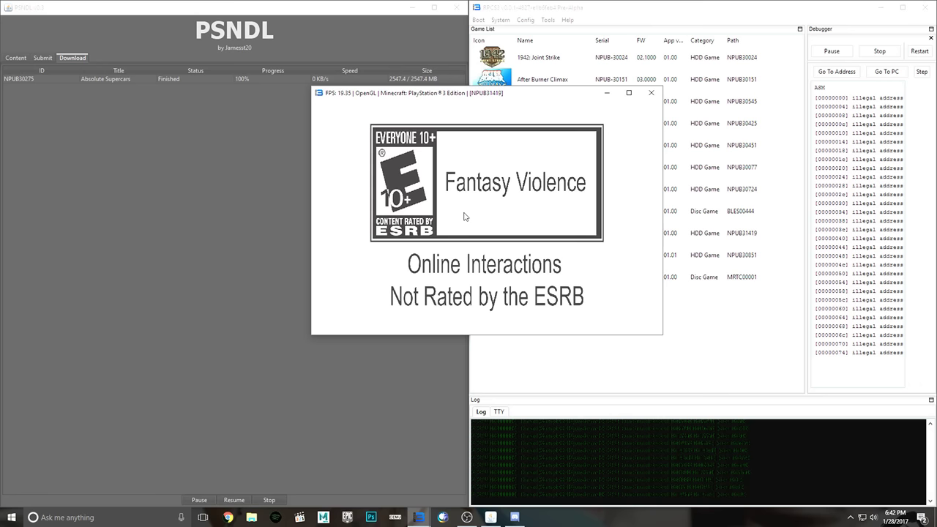
click(651, 93)
click(479, 20)
click(484, 31)
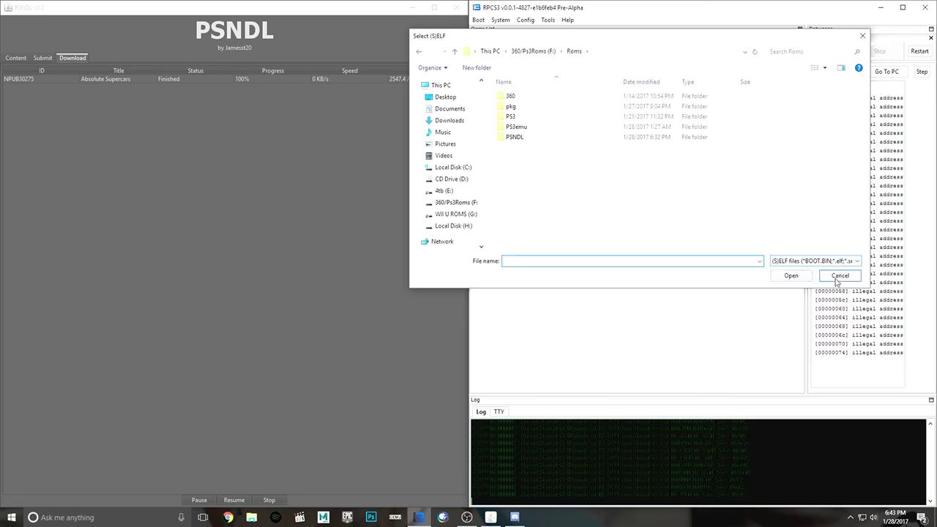
click(841, 275)
Step: Install the Absolute Supercars PKG file from the PSNDL folder
click(480, 20)
click(500, 62)
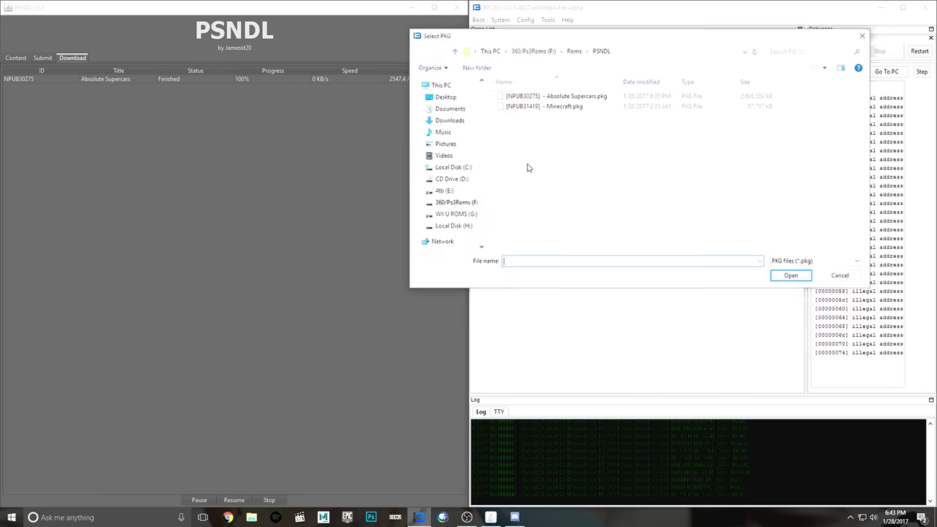
double_click(540, 107)
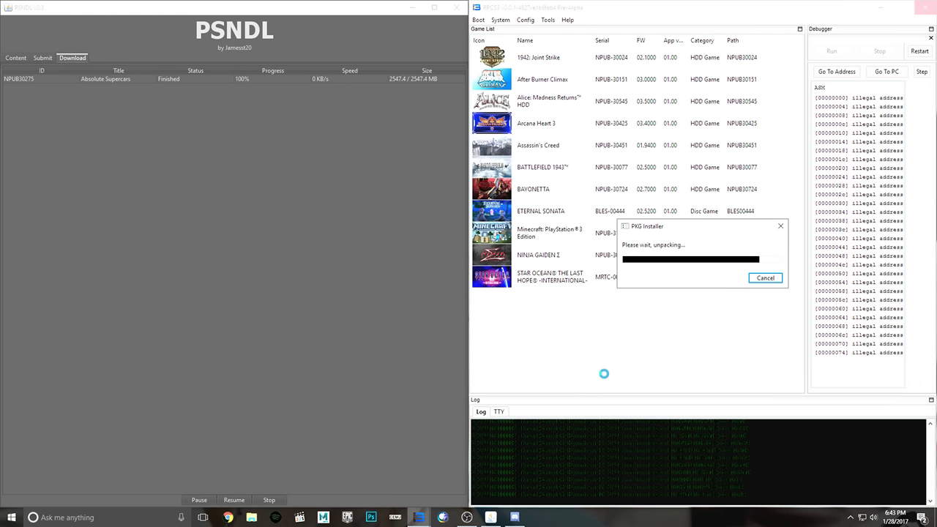
Step: Switch to File Explorer and open the PSNDL folder inside Roms on the 360/Ps3Roms (F:) drive
click(251, 517)
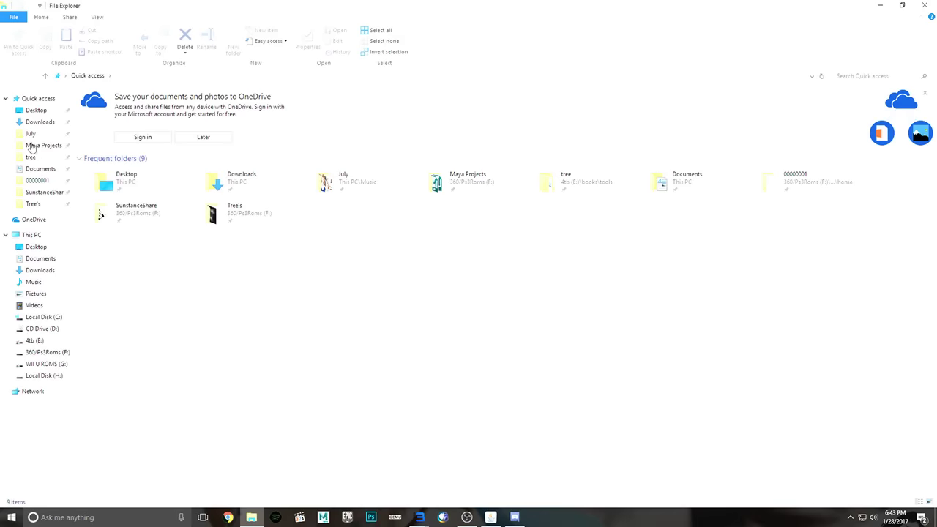
click(33, 181)
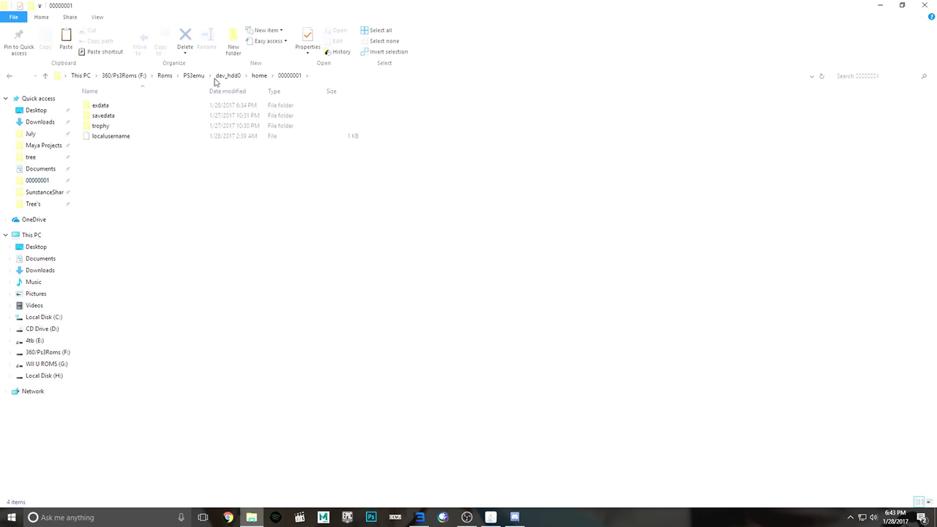
click(173, 77)
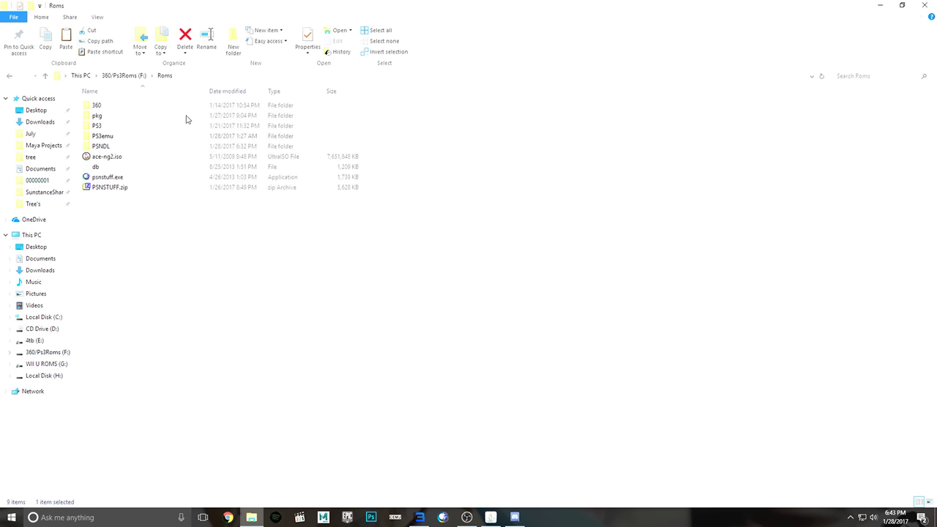
double_click(99, 146)
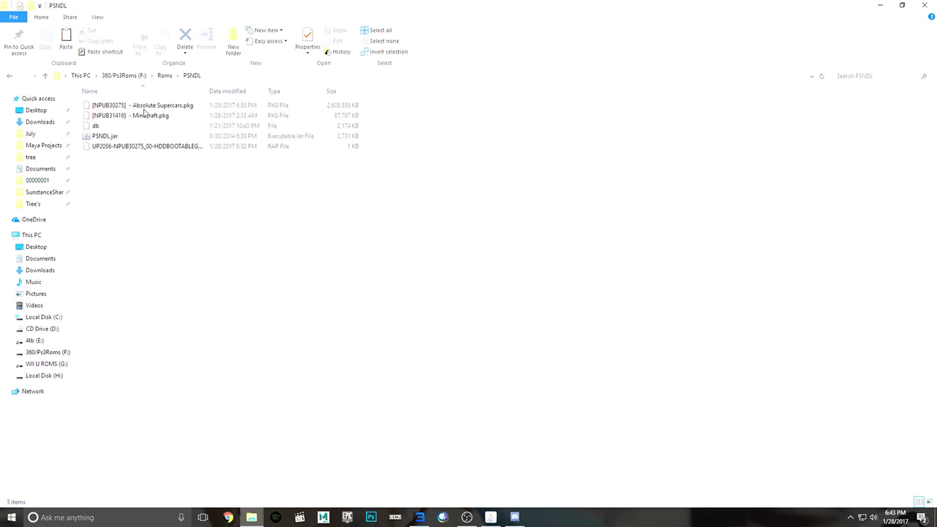
Step: Select the RAP file, widen the Name column to read its full file name, and minimize File Explorer
click(142, 150)
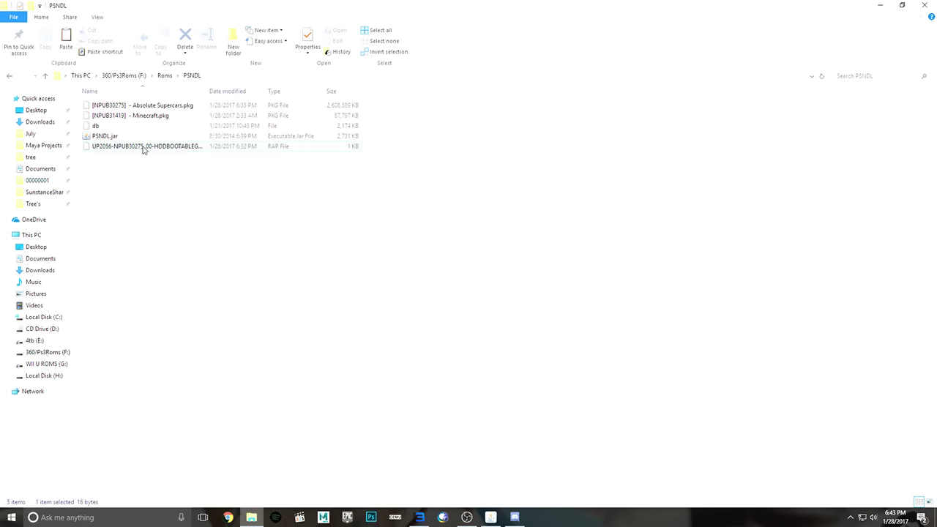
double_click(206, 91)
drag(240, 94, 314, 93)
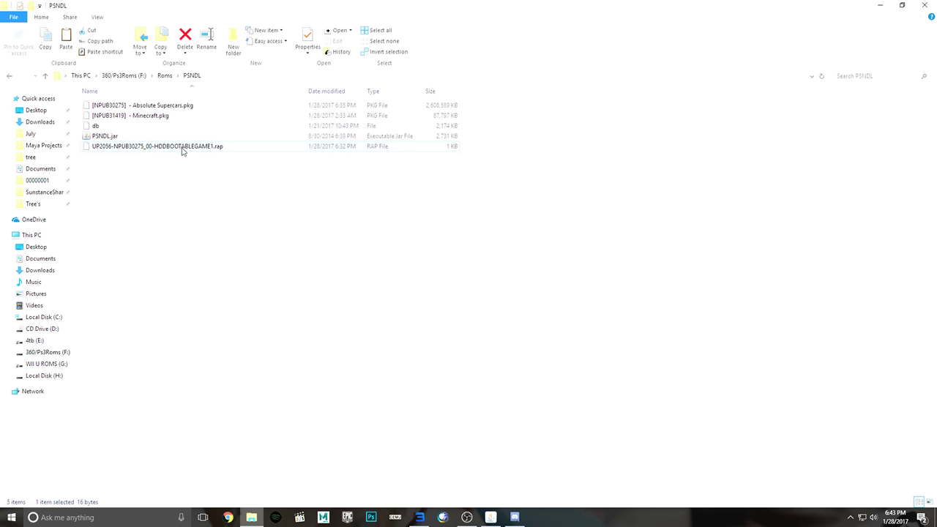
click(882, 5)
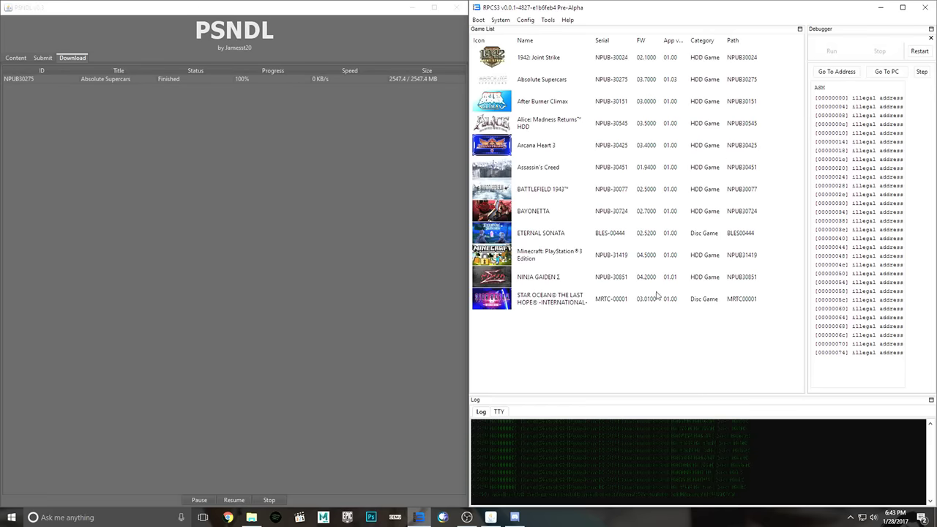
Step: Restart RPCS3, try to boot Absolute Supercars and reposition its game window
click(930, 7)
click(419, 518)
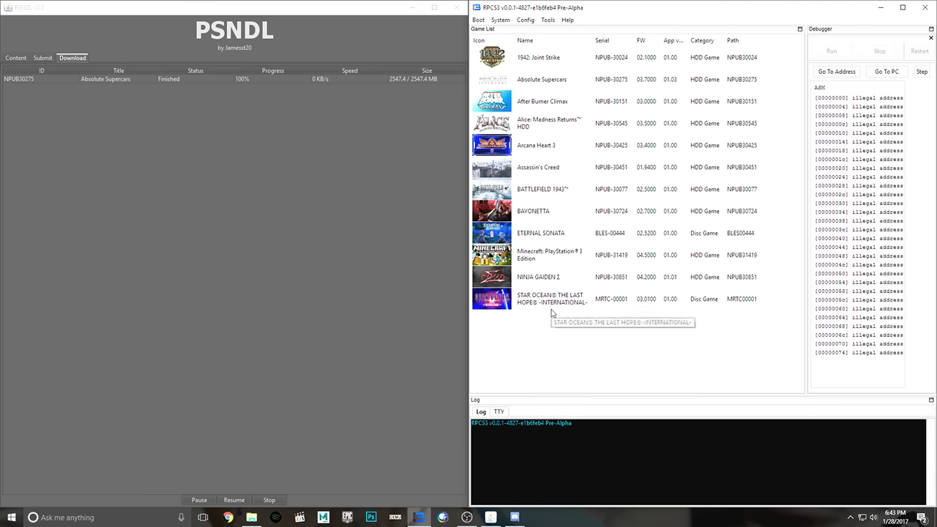
right_click(533, 81)
click(547, 88)
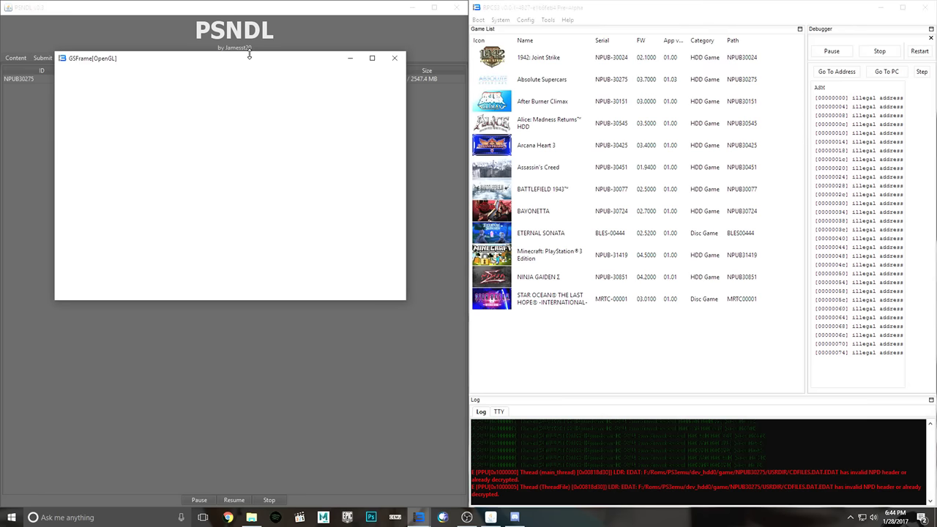
drag(253, 52, 295, 38)
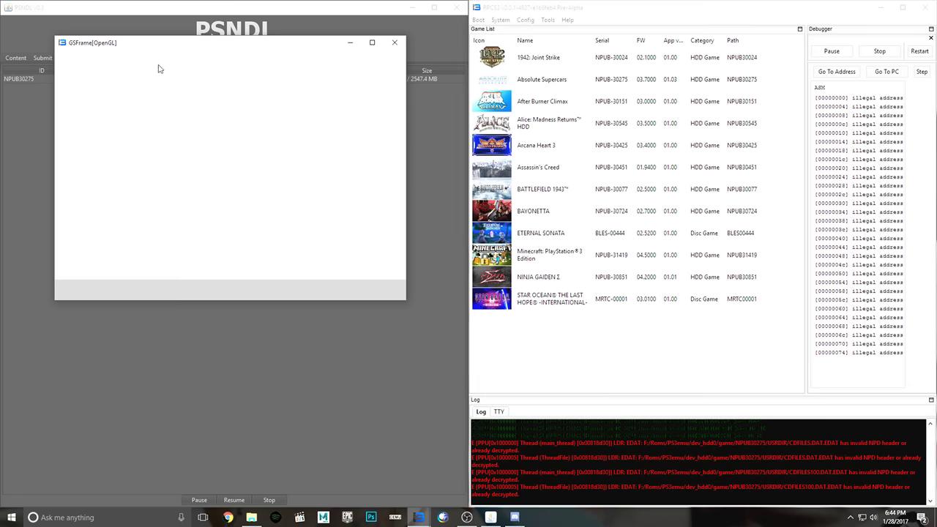
drag(141, 47, 217, 28)
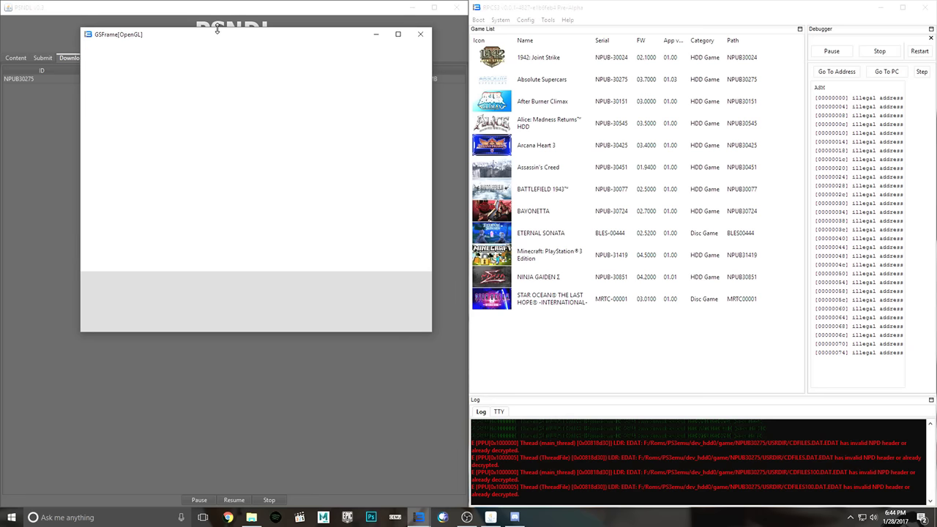
Step: Stop the emulation, end the rpcs3.exe task in Task Manager and relaunch RPCS3
click(874, 51)
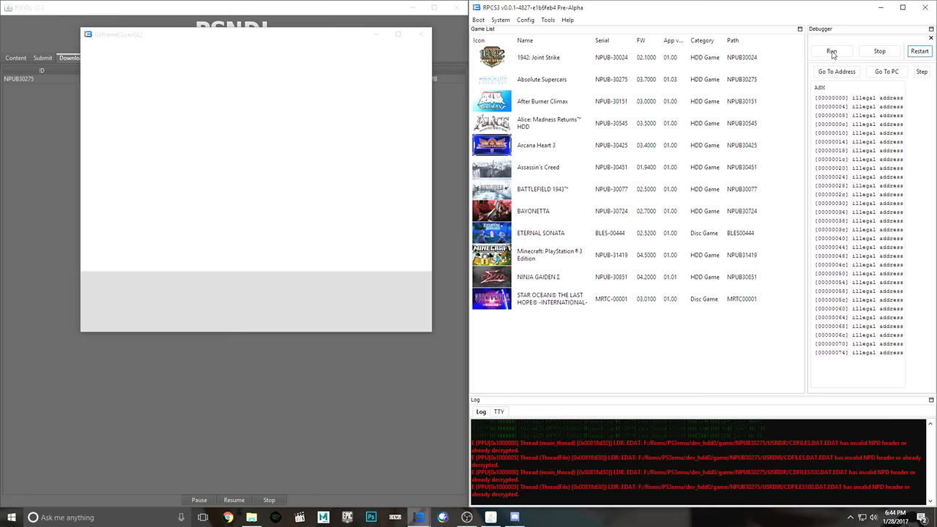
right_click(666, 516)
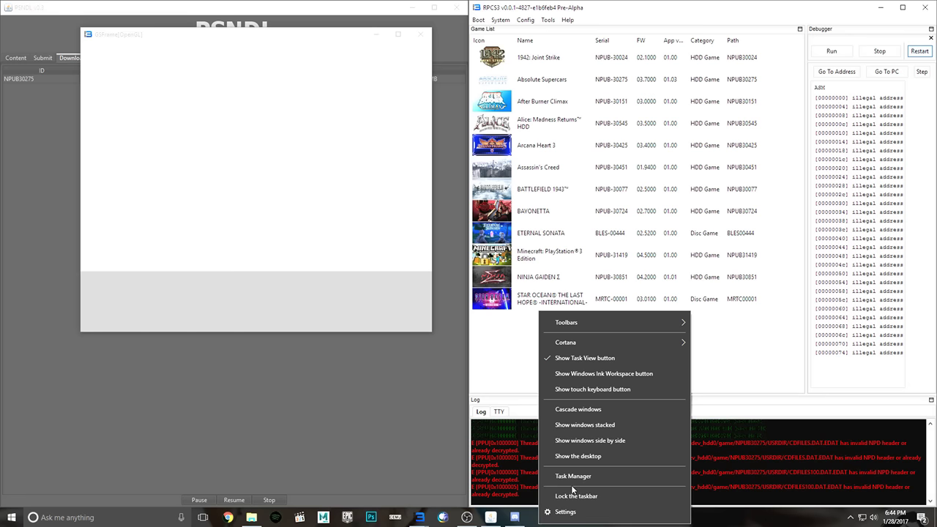
click(571, 477)
click(245, 184)
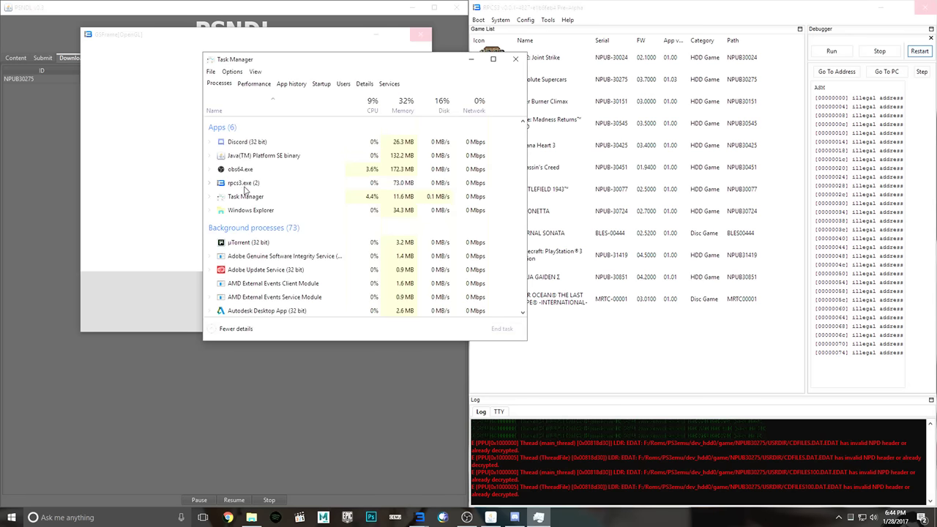
click(502, 328)
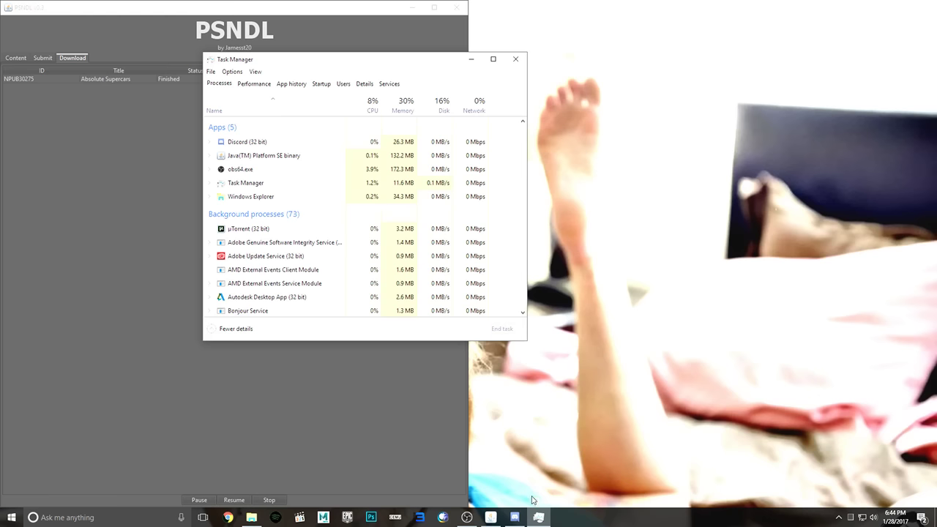
click(418, 517)
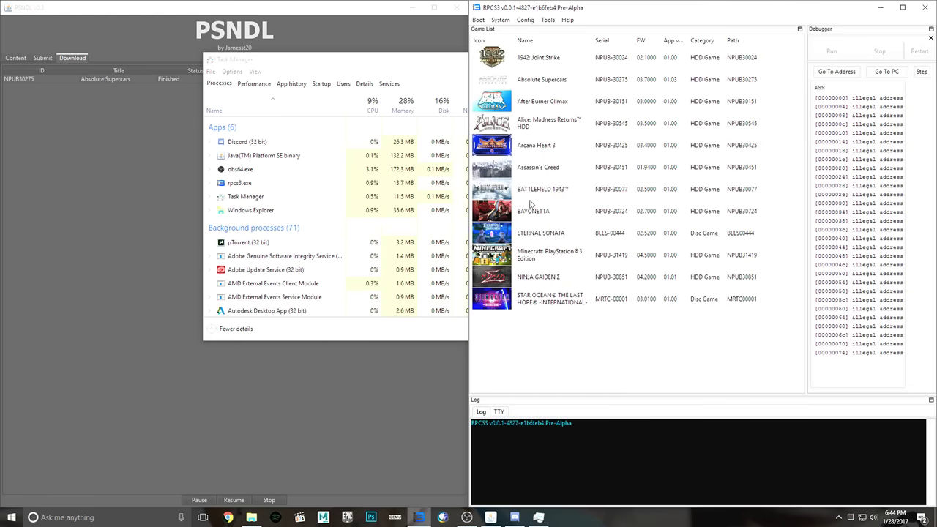
Step: Set the emulator's audio output to OpenAL in the settings
click(534, 254)
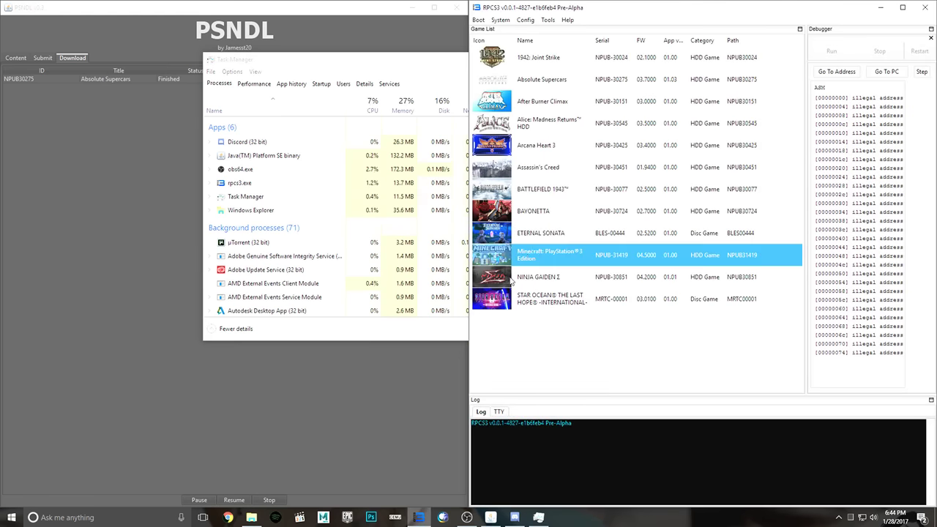
click(495, 87)
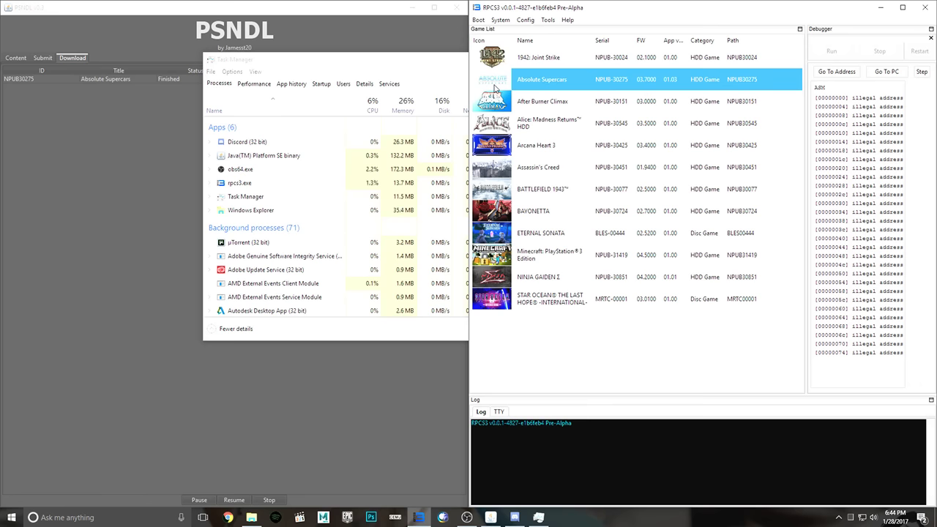
right_click(495, 87)
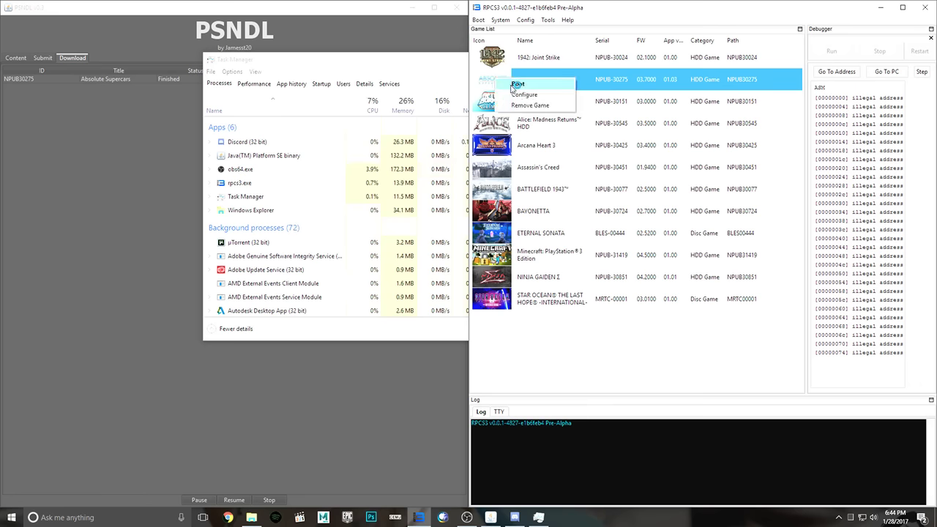
click(524, 20)
click(541, 32)
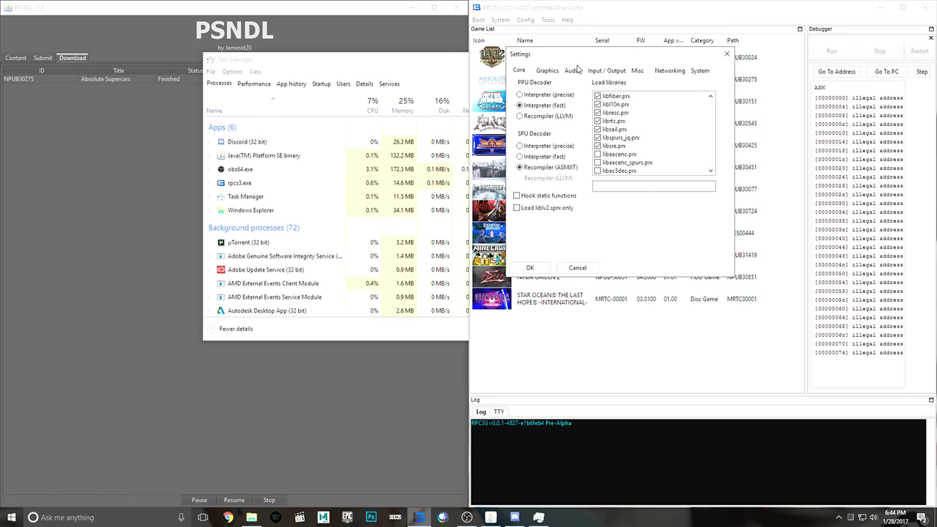
click(571, 70)
click(553, 96)
click(542, 117)
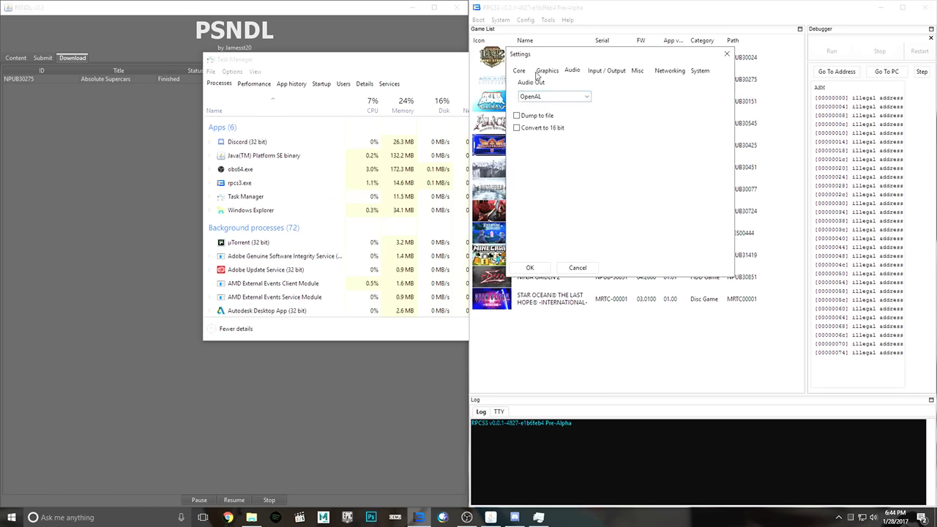
Step: Set the graphics resolution to 1280x720 and save the settings
click(547, 70)
click(545, 129)
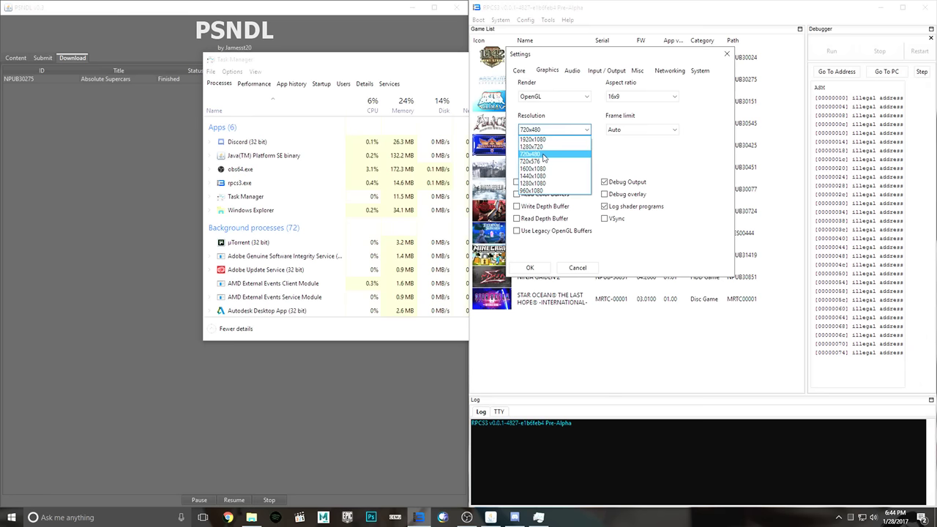
click(544, 153)
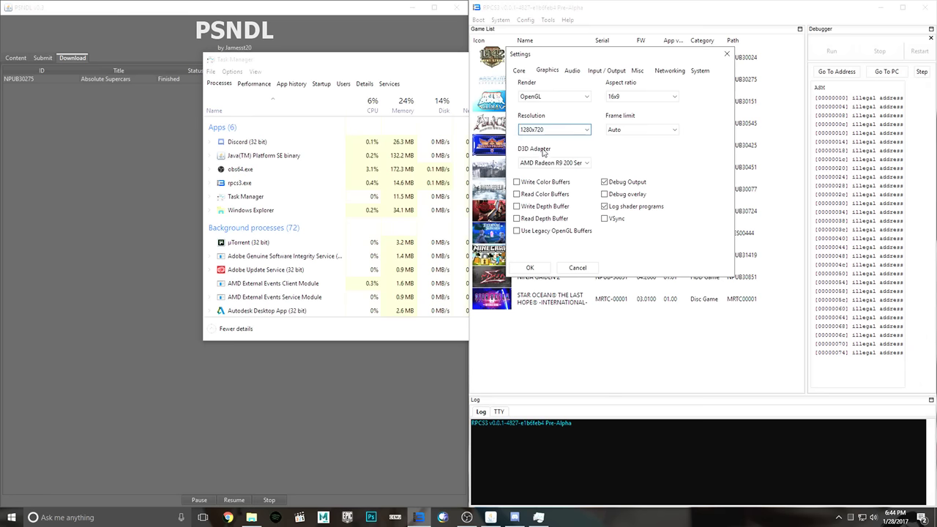
click(530, 267)
Step: Boot Absolute Supercars and resume its emulation after it pauses
right_click(532, 83)
click(550, 85)
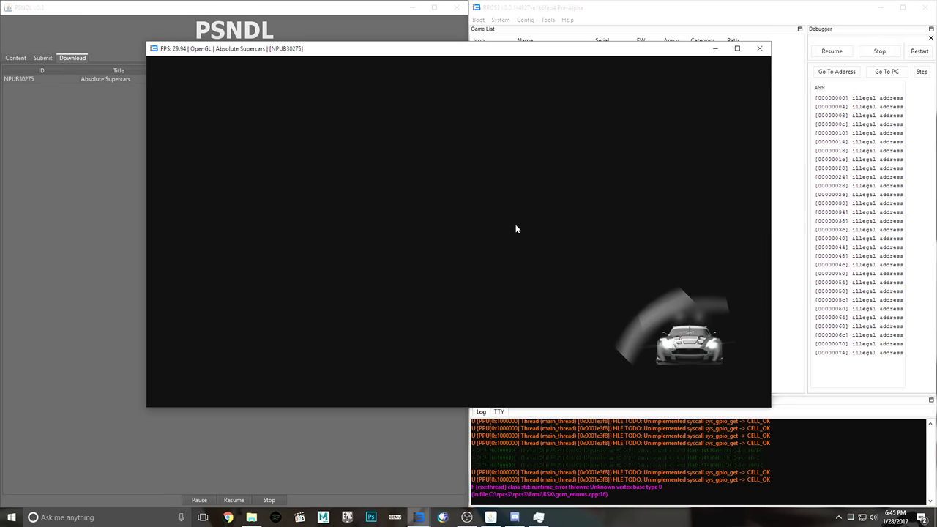
click(832, 51)
click(328, 64)
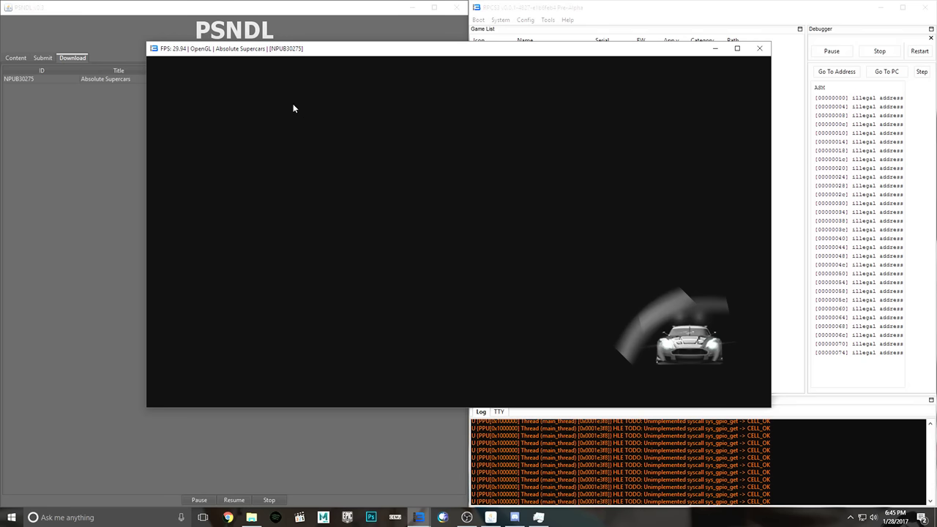
Step: Search the loadable libraries in the core settings for "gp" and "ge", and cancel the settings
click(526, 21)
click(539, 32)
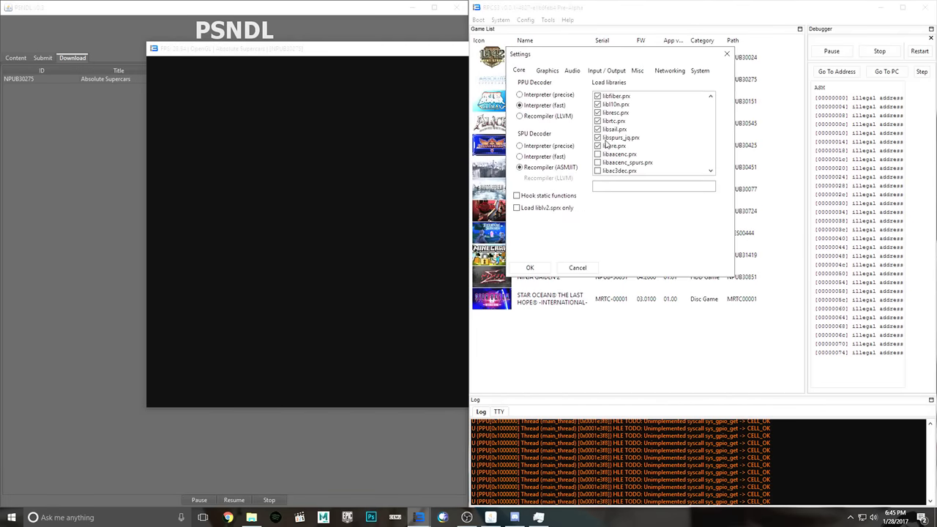
click(624, 185)
text(gl)
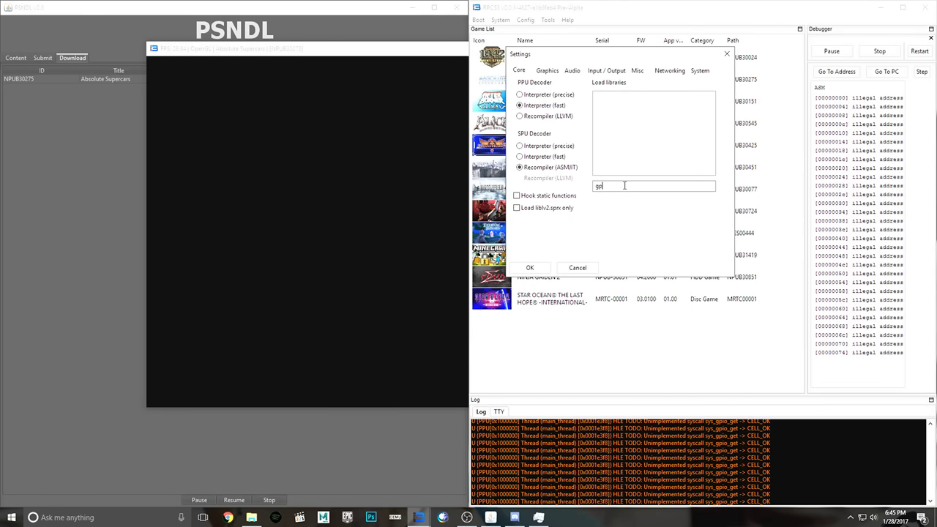
key(BackSpace)
key(BackSpace)
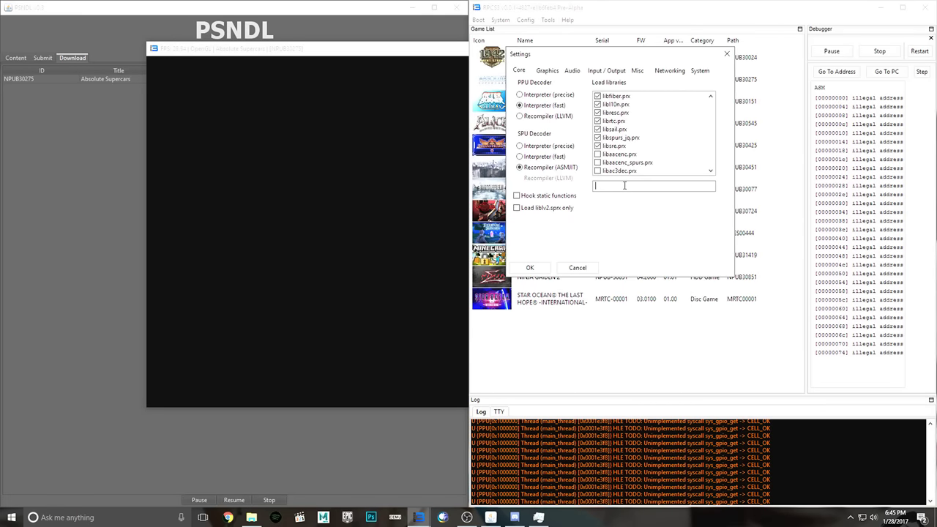
text(gl)
key(BackSpace)
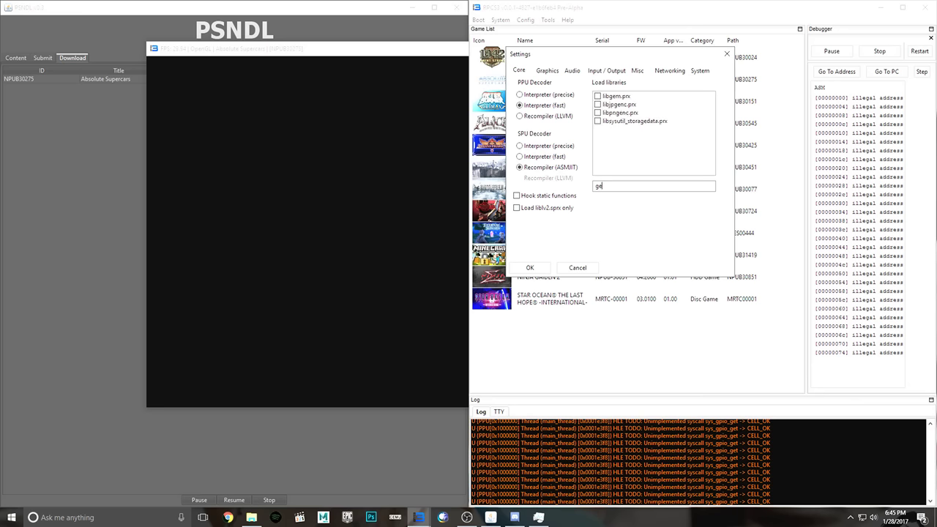
key(BackSpace)
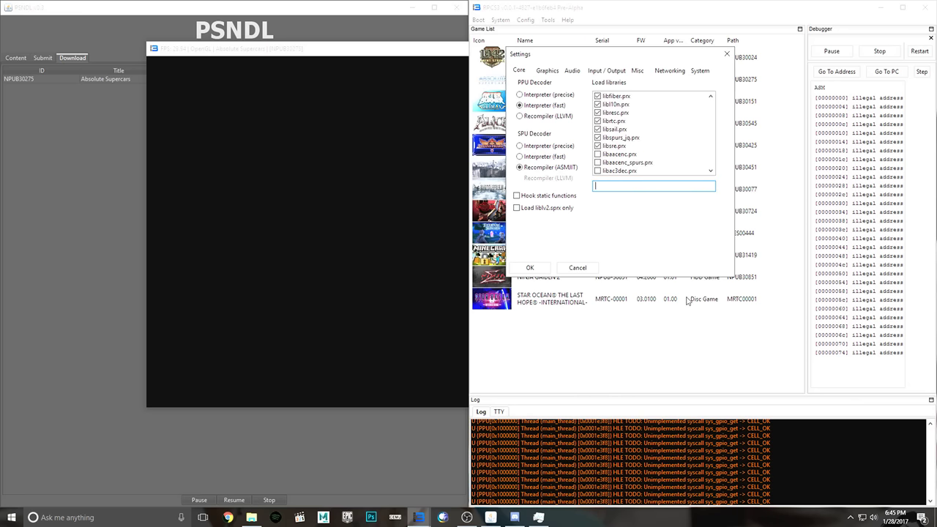
click(578, 267)
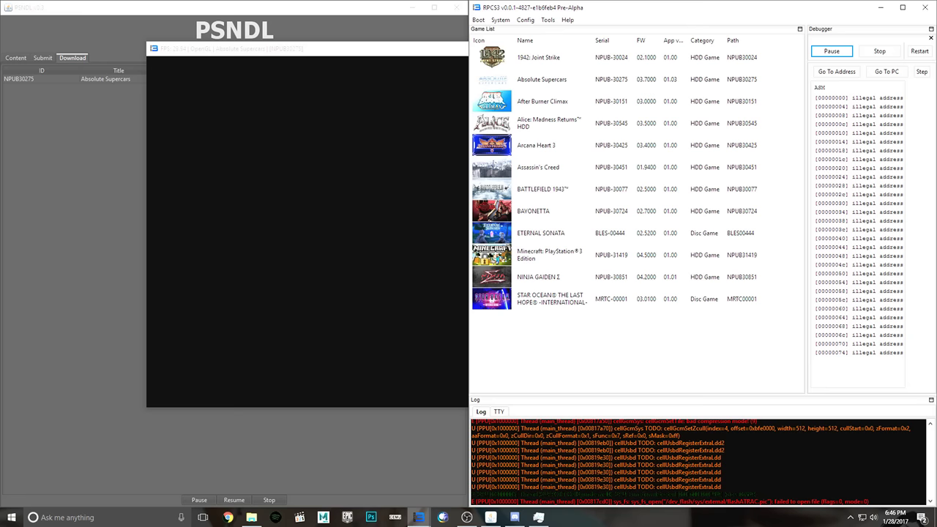
Step: Find the USB libraries with the filter "usb" in the core settings, enable libusbd.prx and save
click(525, 19)
click(540, 31)
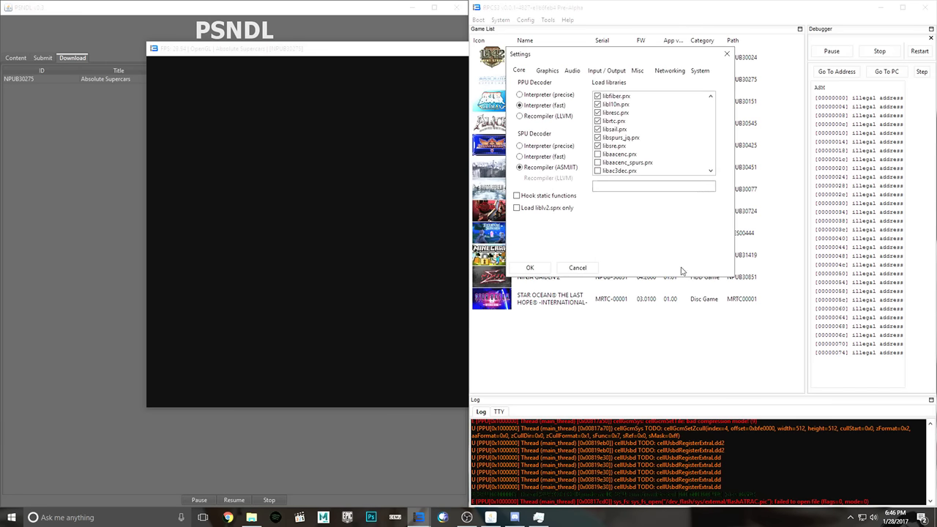
click(651, 186)
text(usb)
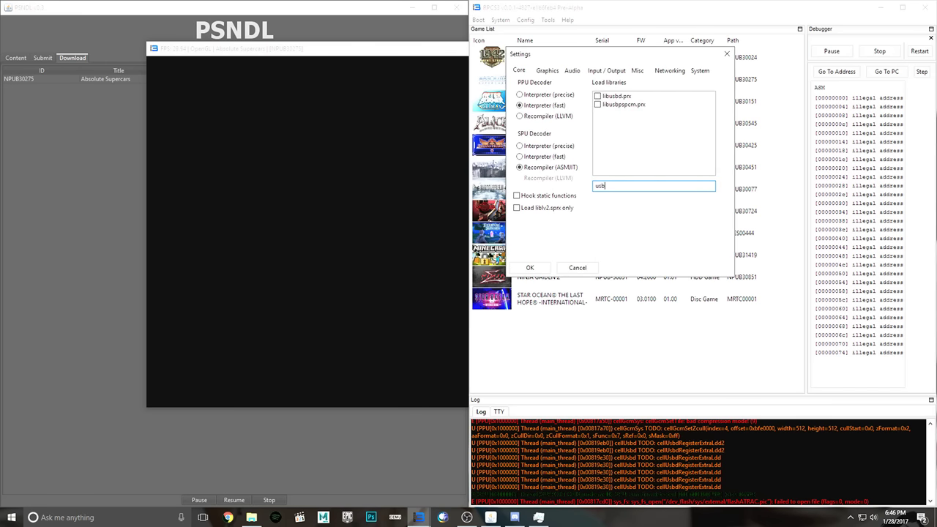
click(597, 96)
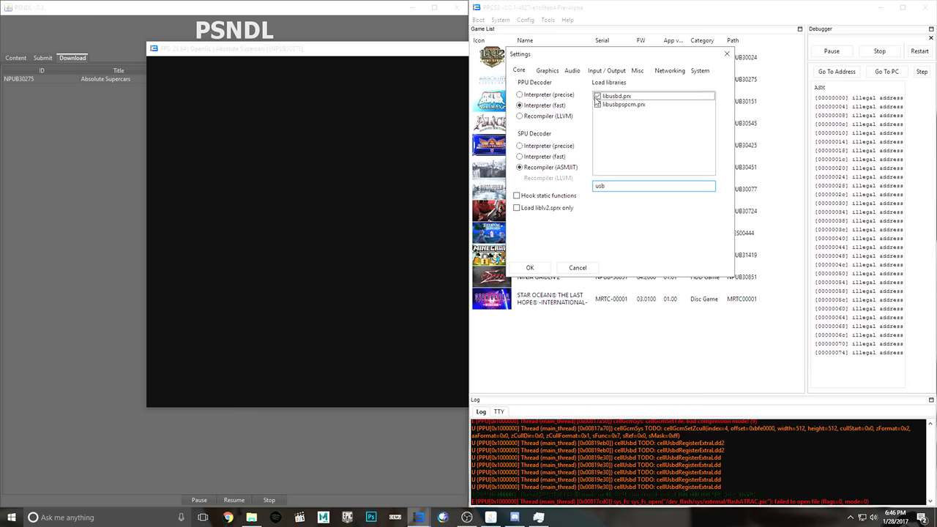
click(539, 269)
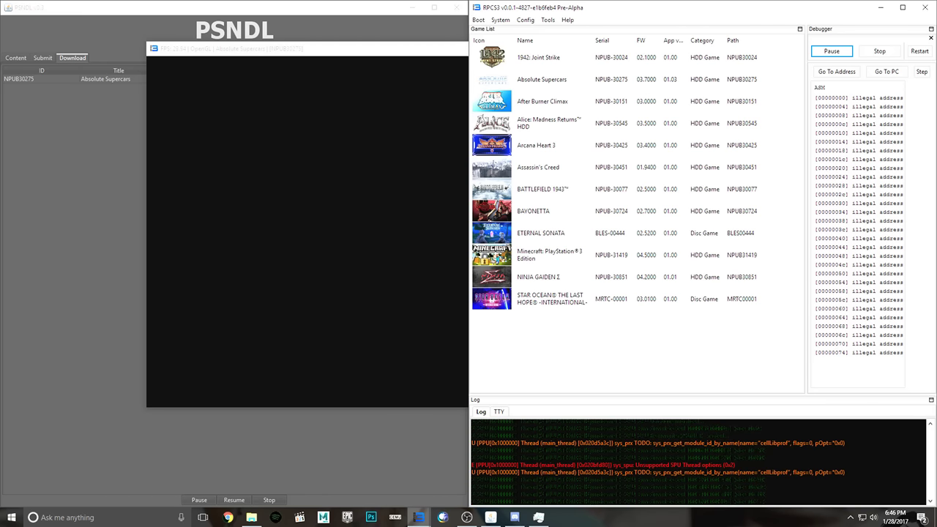
Step: Stop the running game, end RPCS3 through Task Manager and relaunch the emulator
click(875, 51)
key(ctrl+shift+Escape)
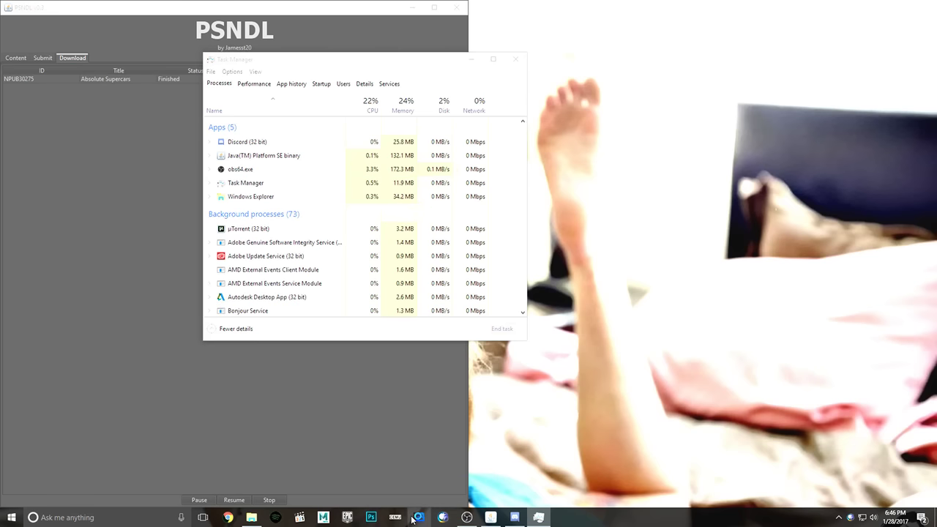
click(418, 517)
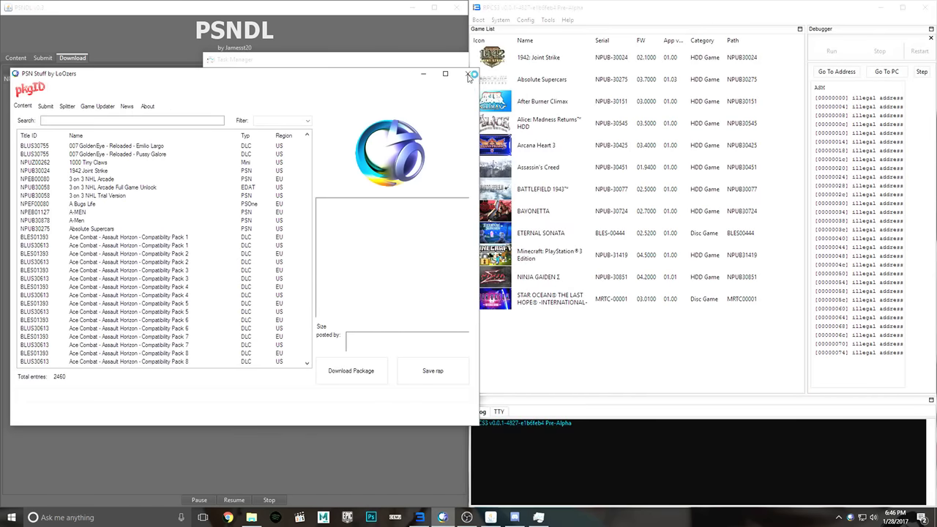
Step: Boot Absolute Supercars with the USB library enabled and reposition its game window
right_click(525, 82)
click(540, 92)
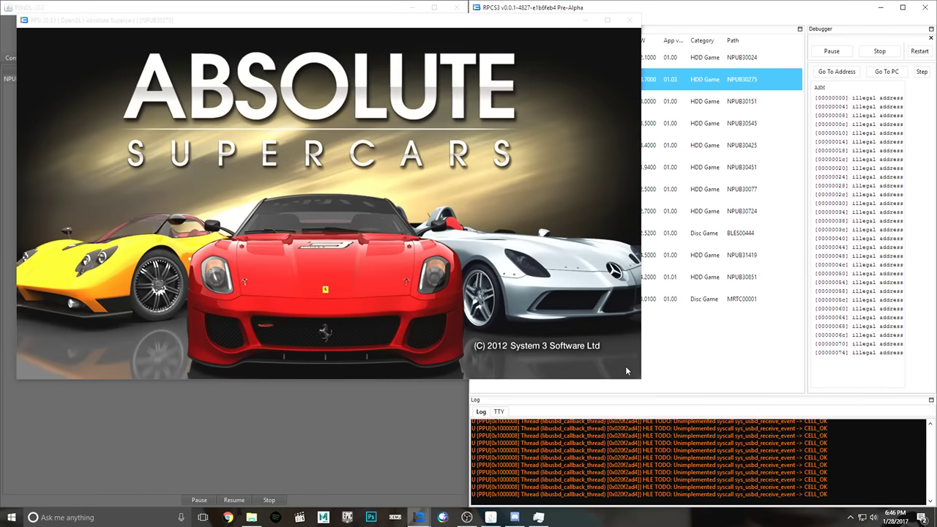
drag(382, 27, 436, 34)
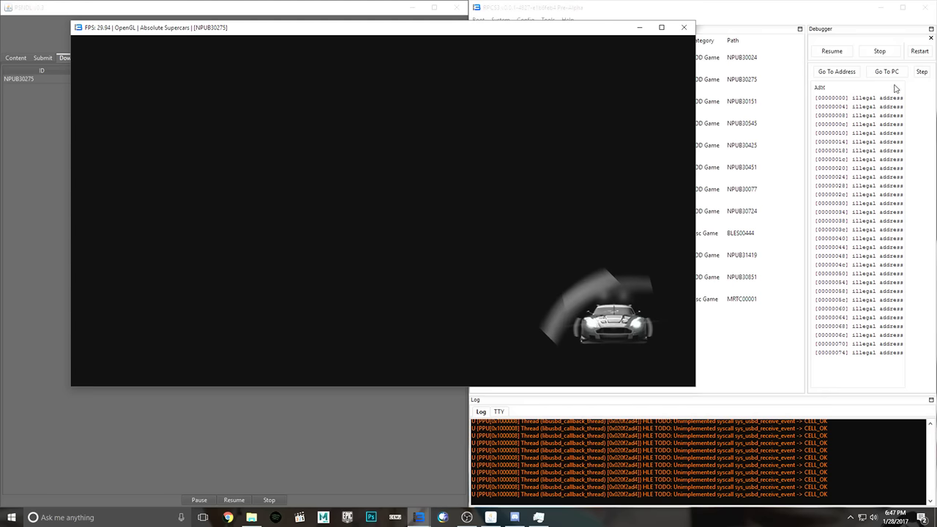
Step: Try to continue the paused Absolute Supercars emulation by stepping and resuming it, and stop the game
click(922, 73)
click(921, 74)
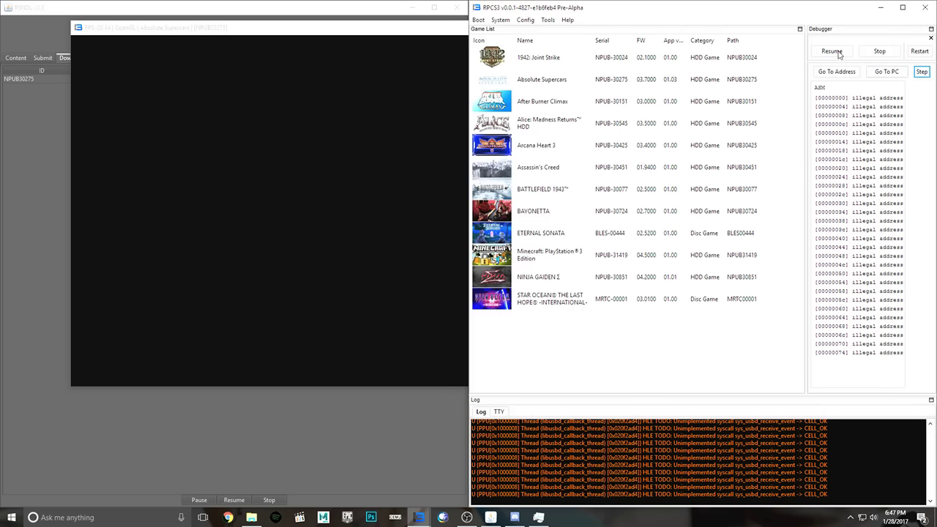
click(257, 30)
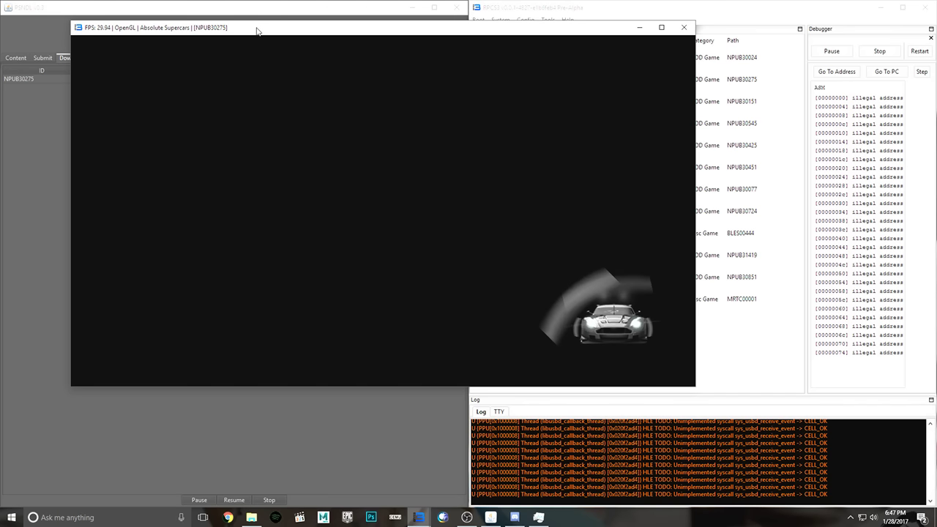
click(880, 58)
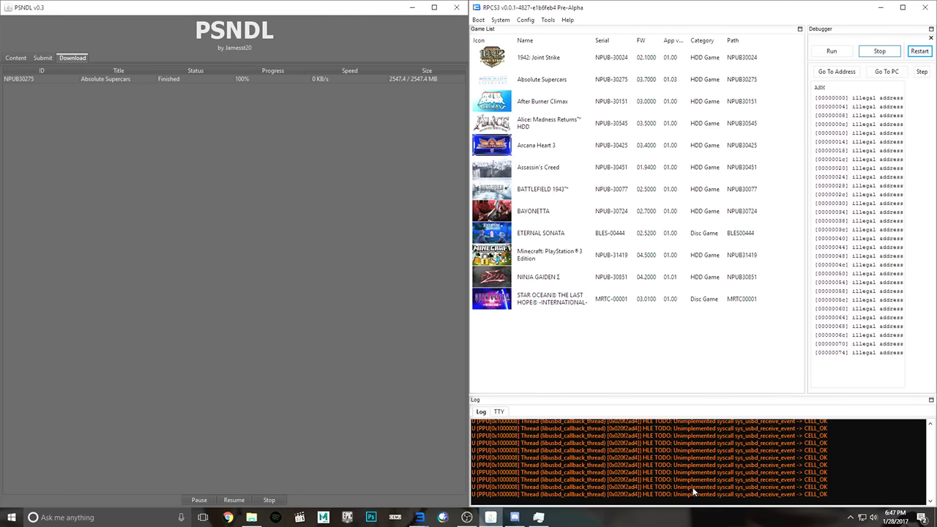
Step: Force the unresponsive emulator to close
click(524, 20)
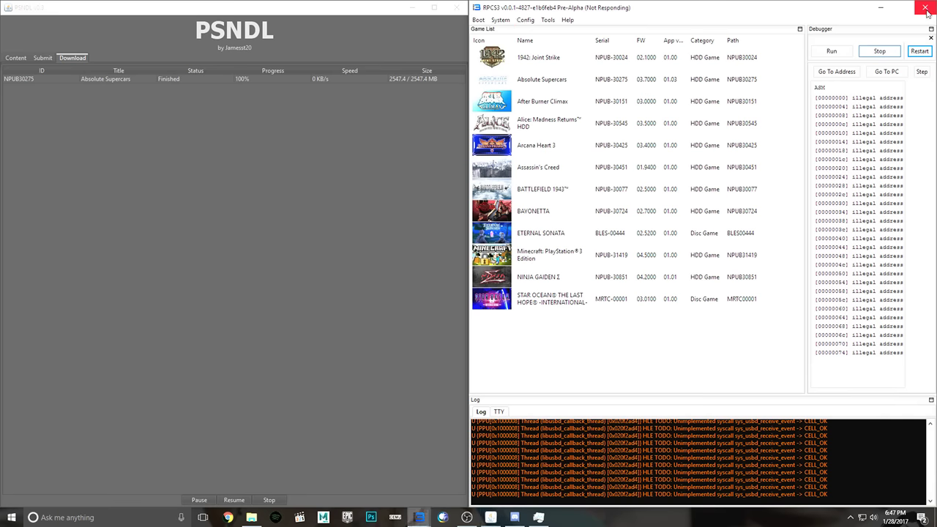
click(655, 265)
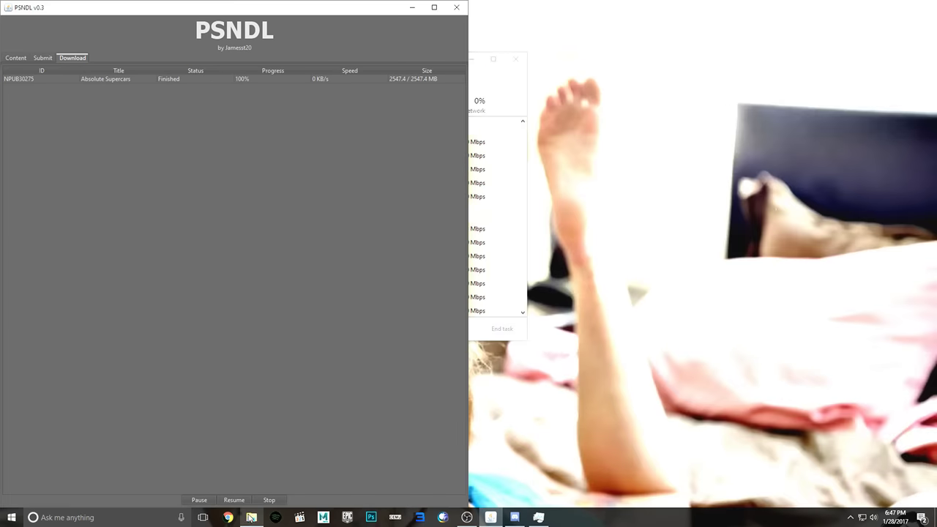
Step: Open RPCS3.log from the PS3emu folder inside Roms, look through its entries and close it
click(251, 517)
click(160, 76)
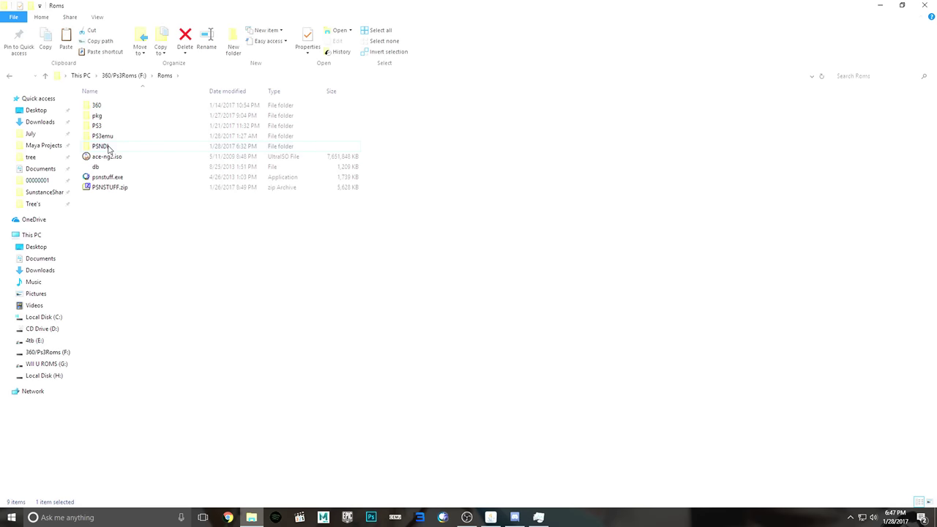
double_click(101, 137)
double_click(103, 311)
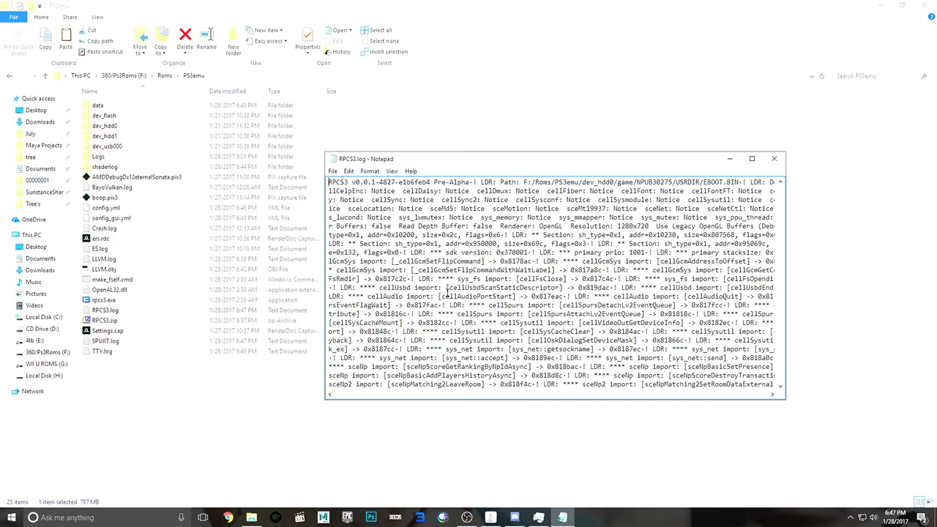
scroll(447, 294, down, 15)
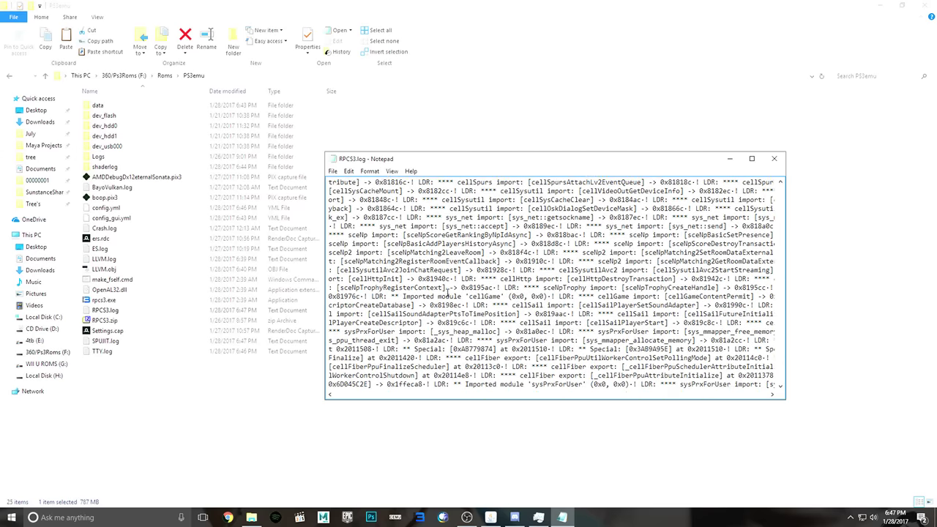
scroll(448, 294, down, 5)
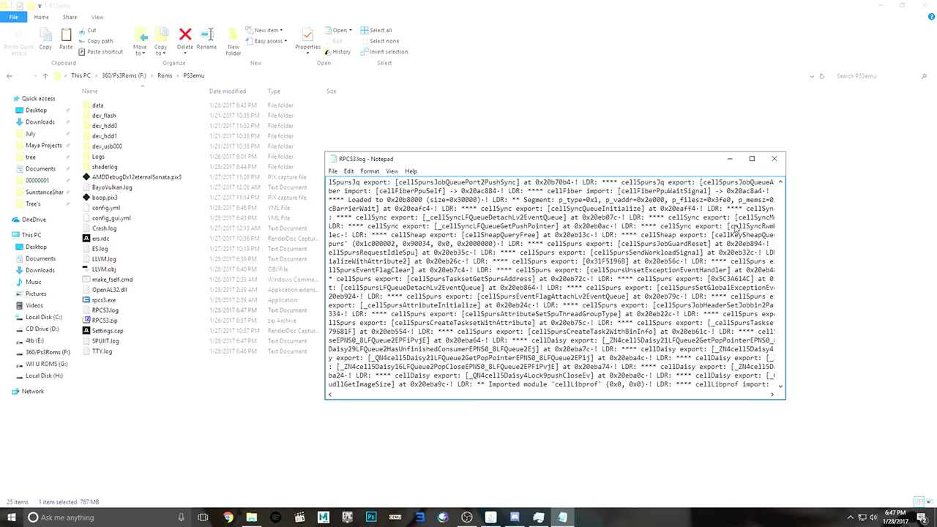
click(774, 158)
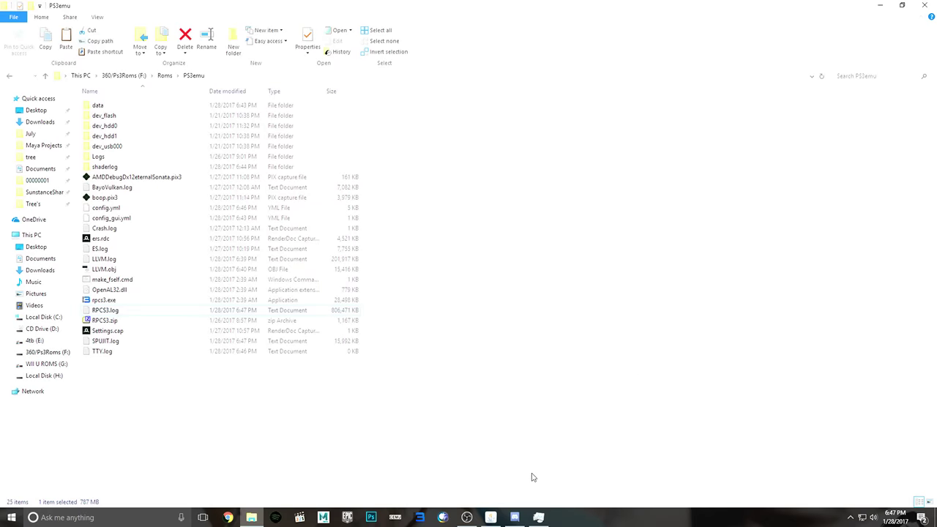
Step: Relaunch RPCS3 and enable libsync2.prx in the core settings using the library filter "sync"
click(418, 517)
click(525, 20)
click(533, 32)
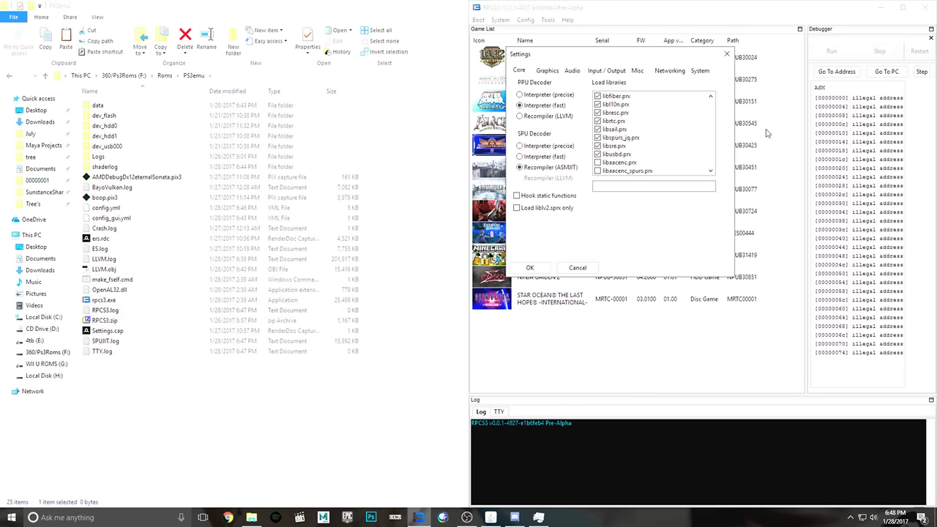
click(638, 182)
text(sync)
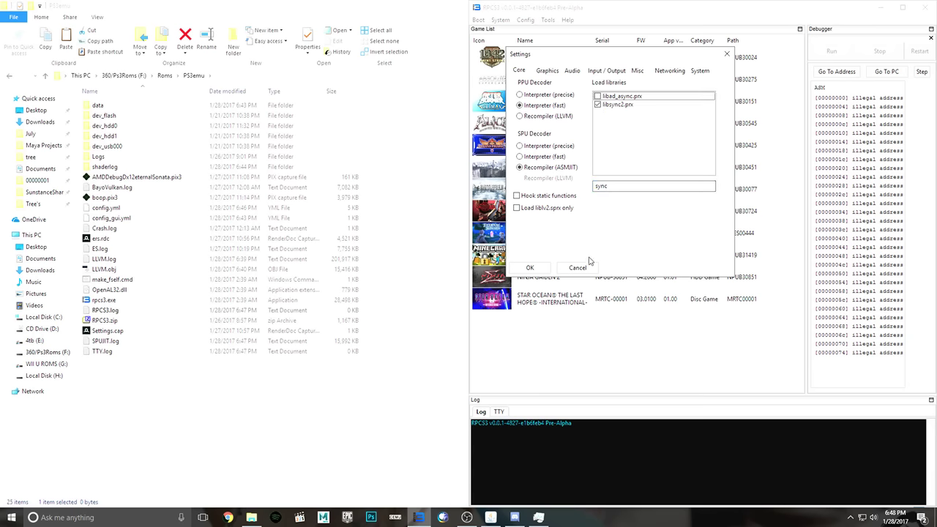
Step: Filter the libraries by "free", enable libfreetype.prx and save the settings
double_click(636, 190)
text(free)
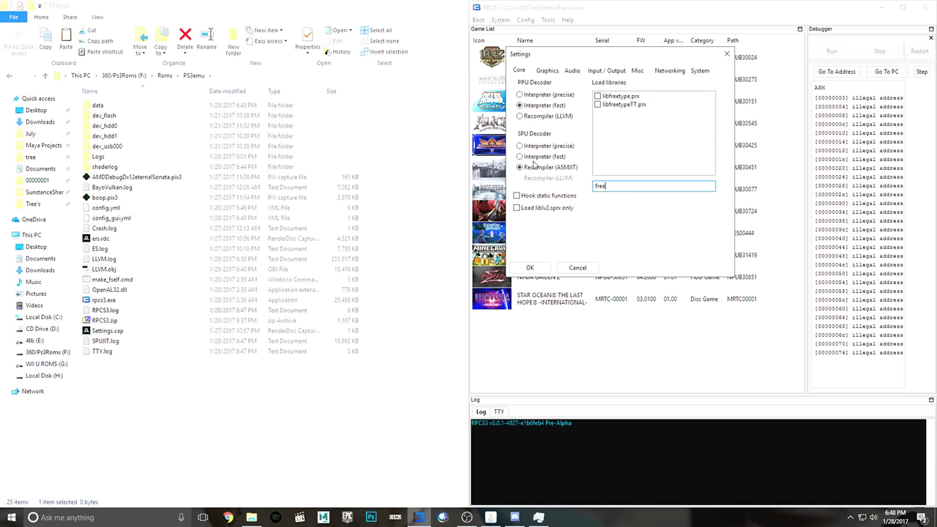
click(598, 97)
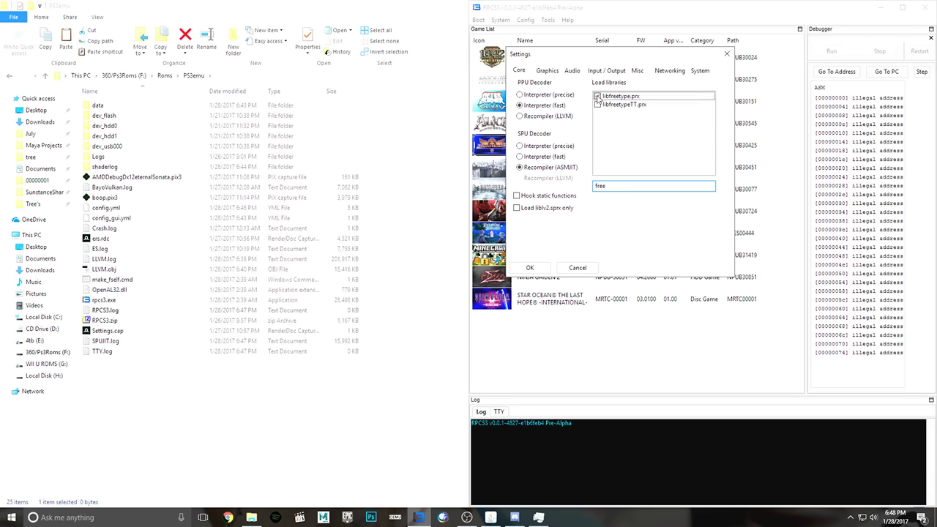
click(530, 268)
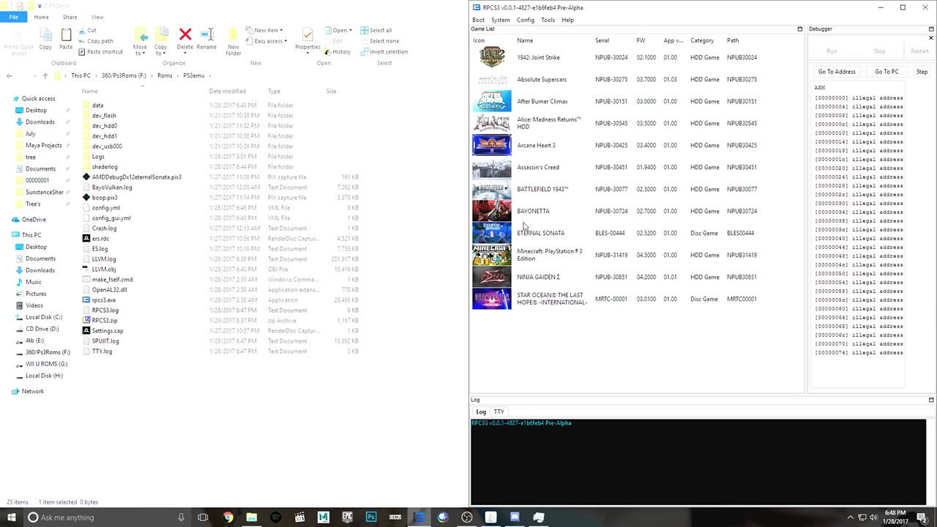
Step: Boot Absolute Supercars with the sync and freetype libraries enabled
right_click(503, 79)
click(521, 86)
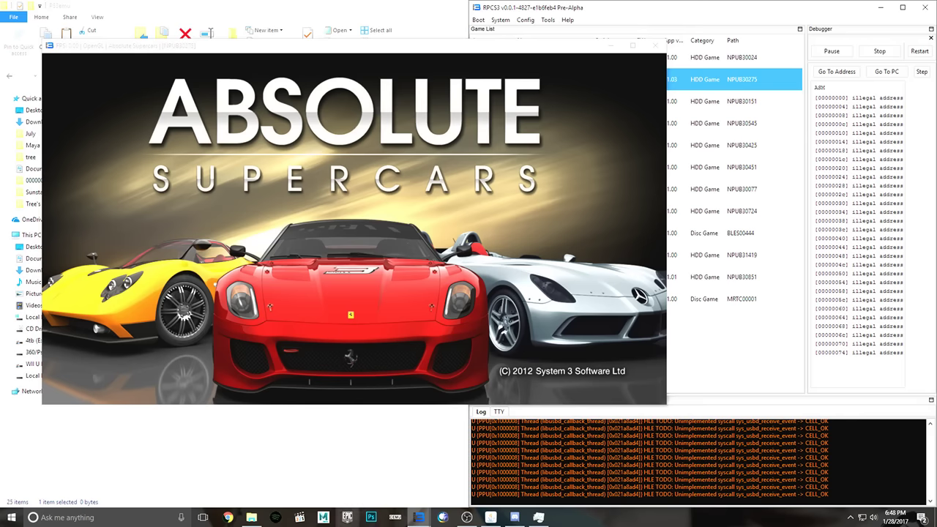
click(514, 519)
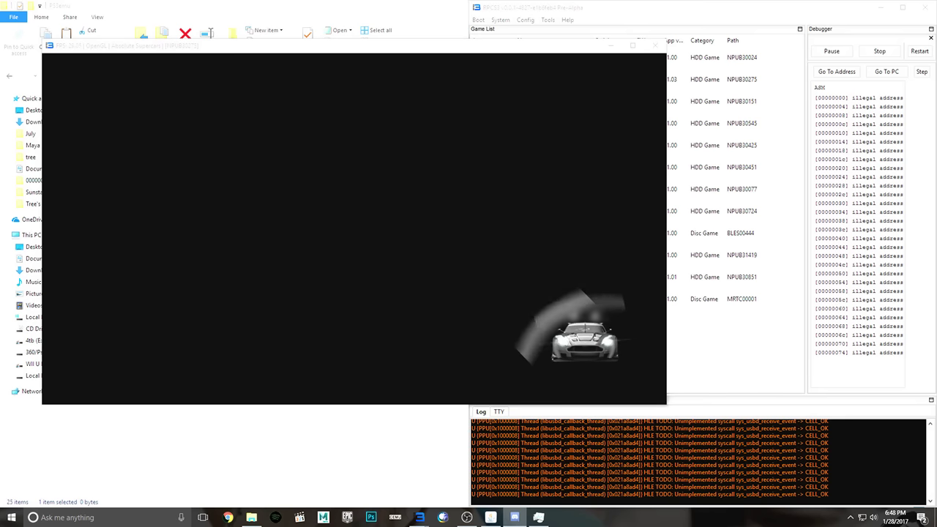
Step: Pause and resume the Absolute Supercars emulation, and stop the game
key(ctrl+p)
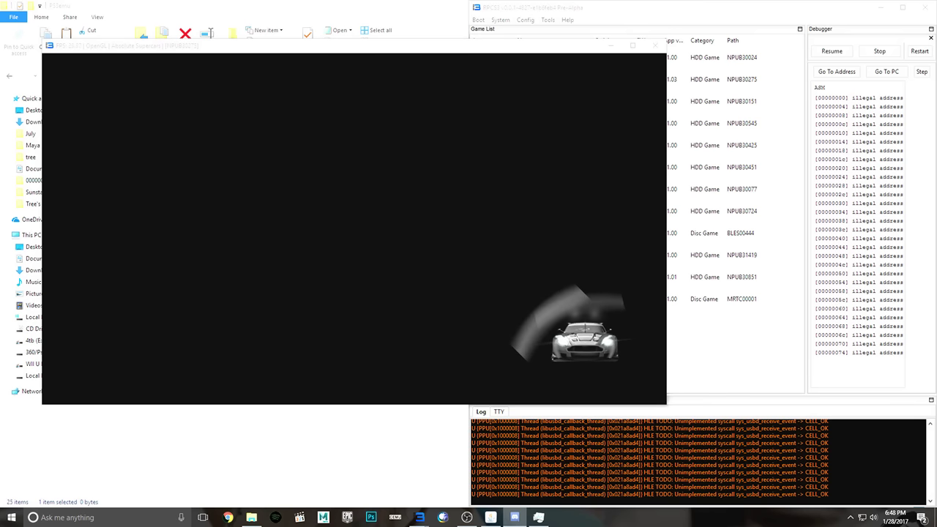
click(880, 55)
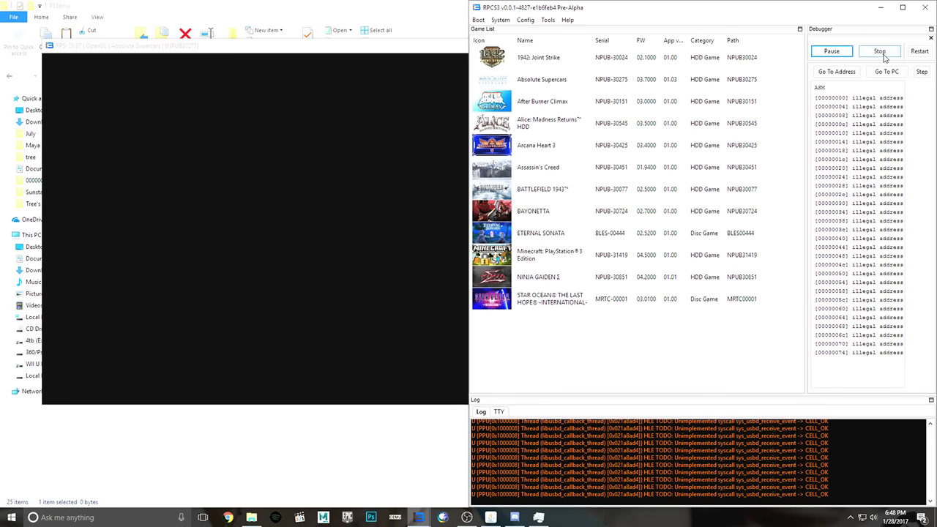
click(883, 53)
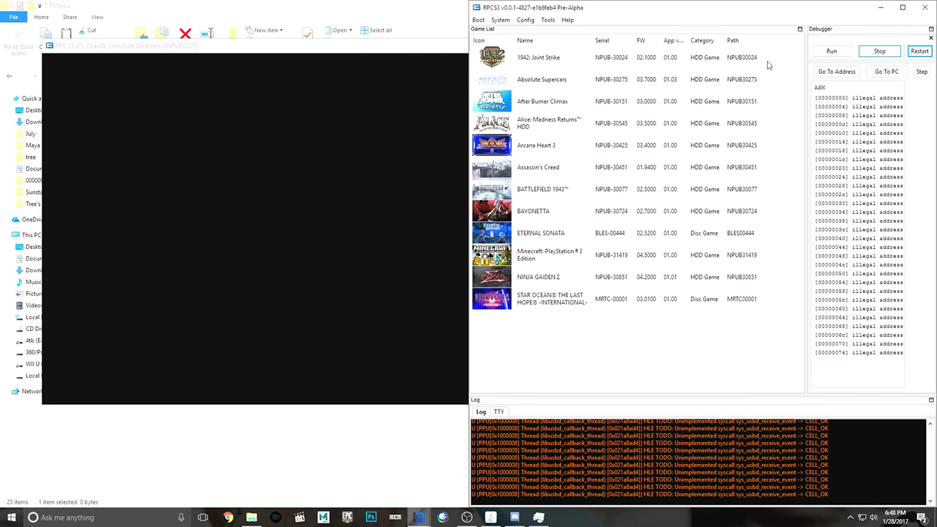
Step: End the rpcs3.exe process through Task Manager and relaunch the emulator
key(ctrl+shift+Escape)
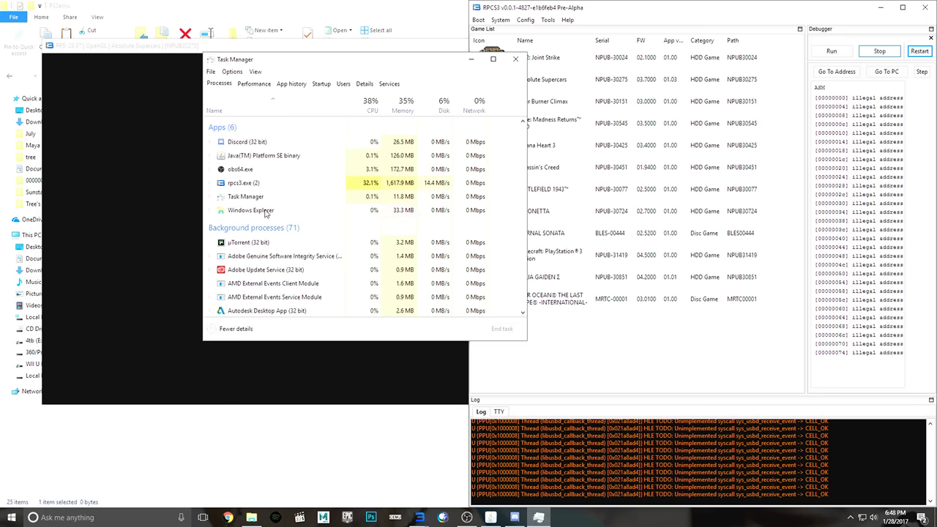
click(244, 186)
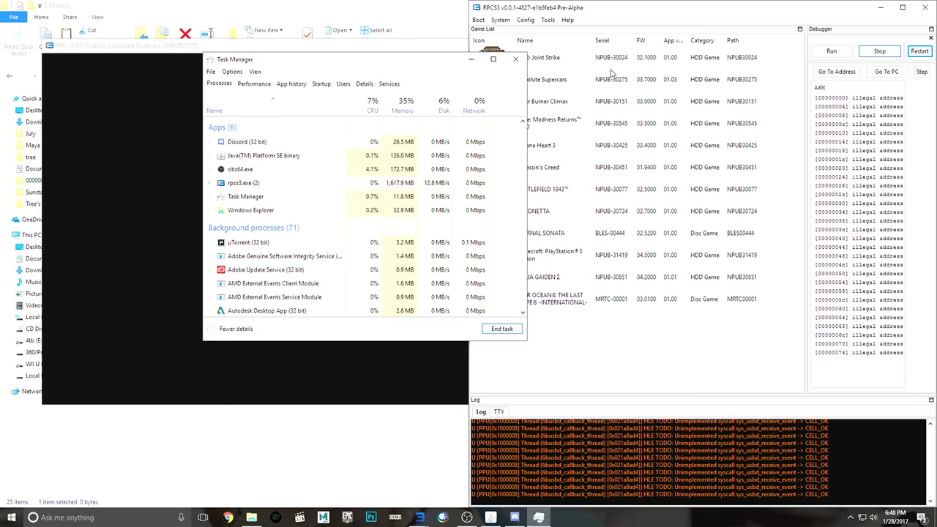
click(508, 333)
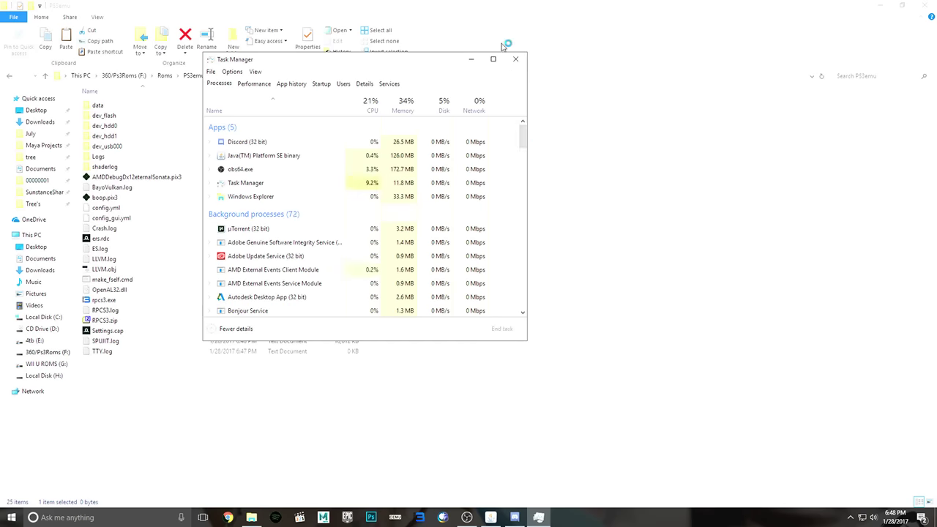
click(418, 517)
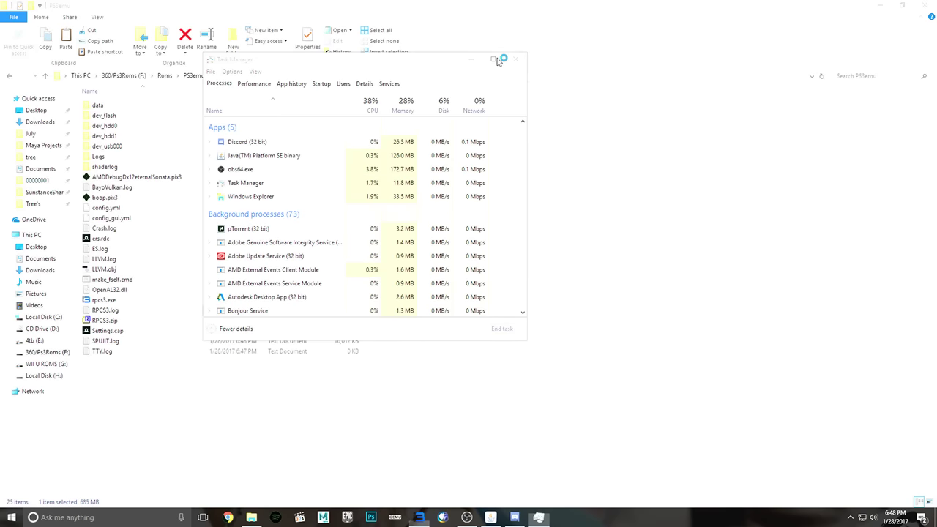
Step: Enable libfont.prx and libfontFT.prx in the core settings using the library filter "libfon"
click(530, 22)
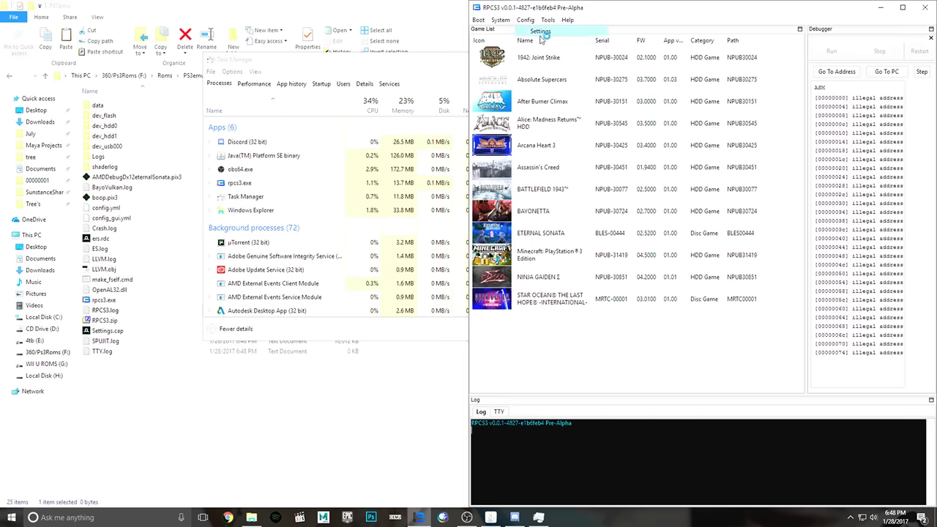
click(540, 33)
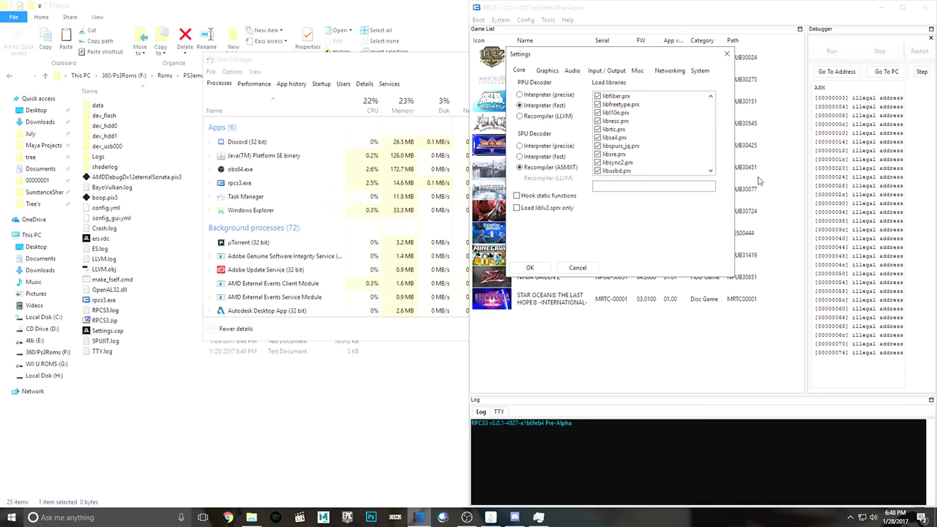
click(628, 186)
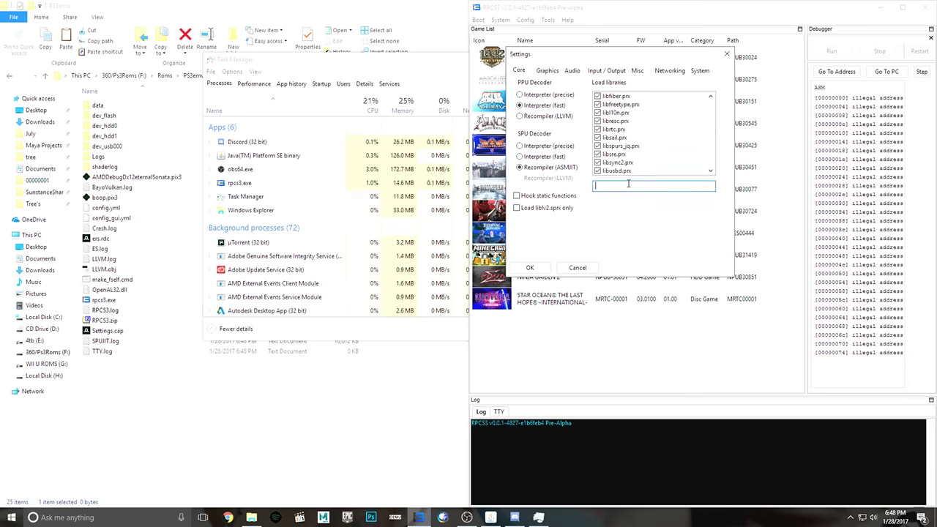
text(libfon)
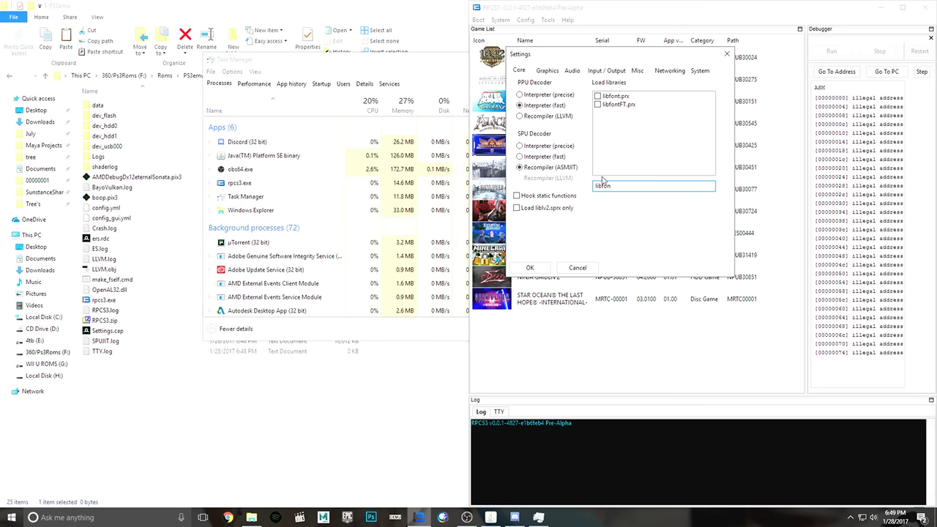
click(597, 97)
click(598, 105)
Step: Replace the library filter with "freety" and enable libfreetypeTT.prx
drag(629, 186, 510, 185)
key(BackSpace)
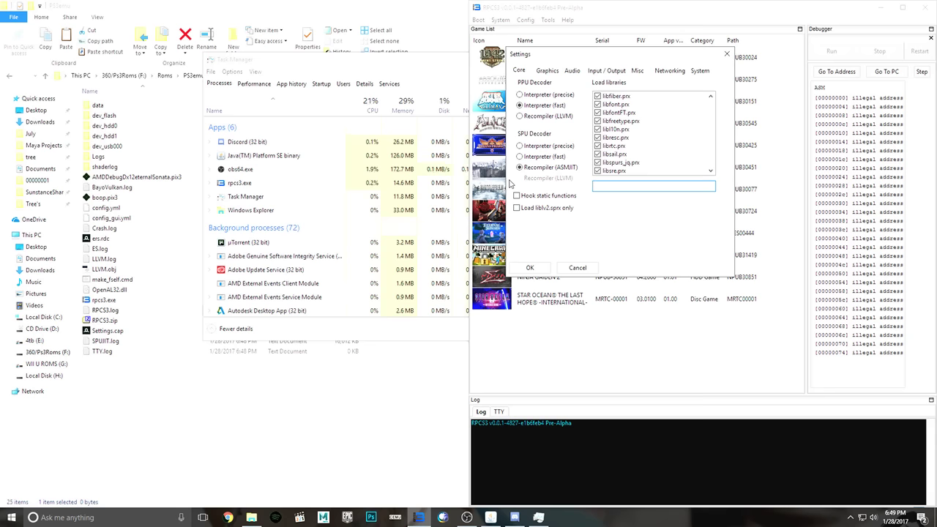
text(freety)
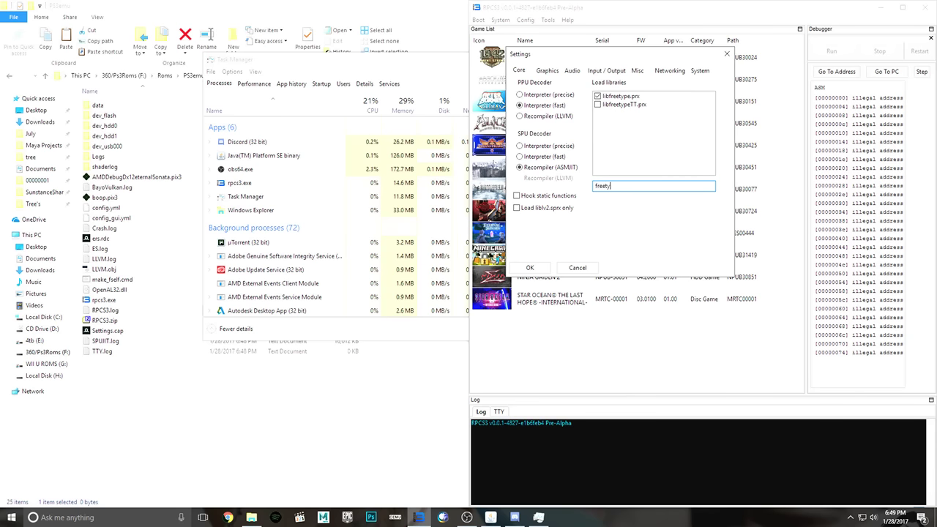
click(597, 104)
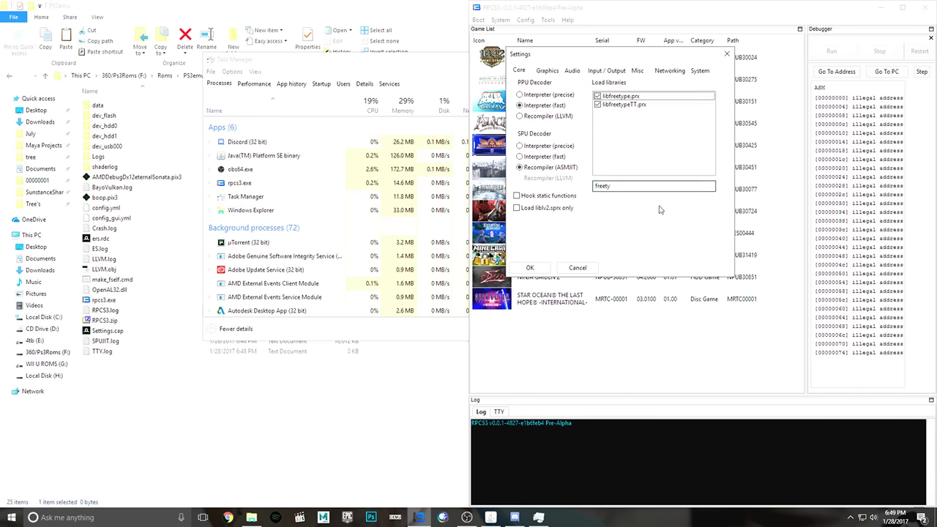
Step: Filter the library list by "libfs" and enable libfs.prx
drag(630, 190, 560, 191)
key(BackSpace)
text(lib)
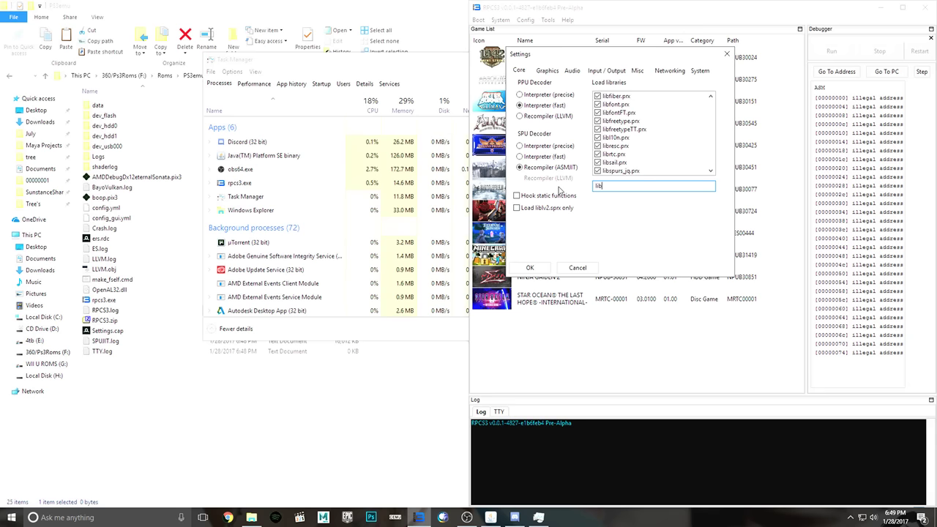
text(fs)
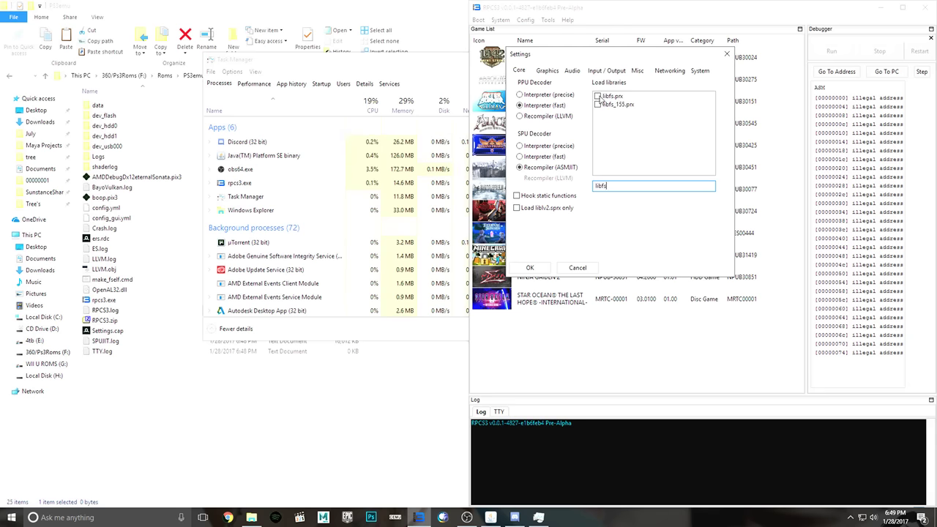
click(598, 96)
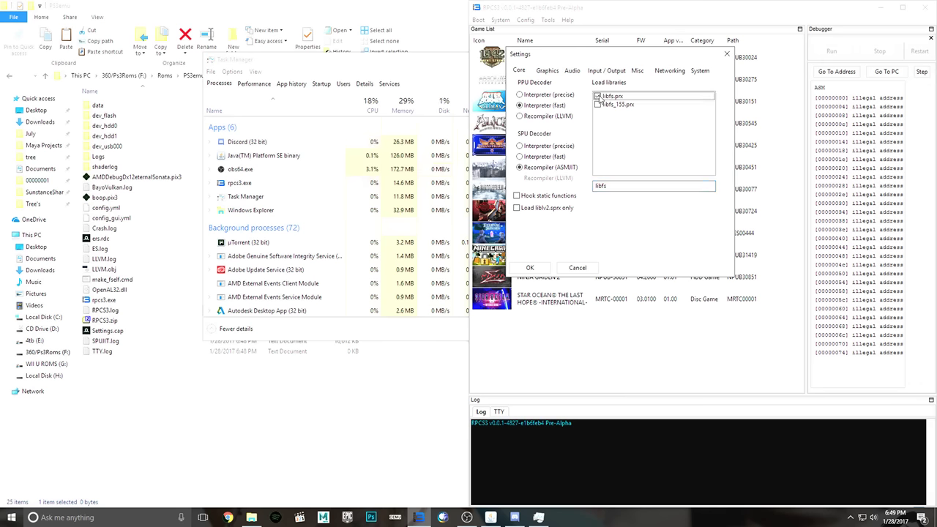
Step: Check which sync libraries are enabled with the filter "sync", and clear the filter
double_click(622, 186)
key(BackSpace)
text(sync)
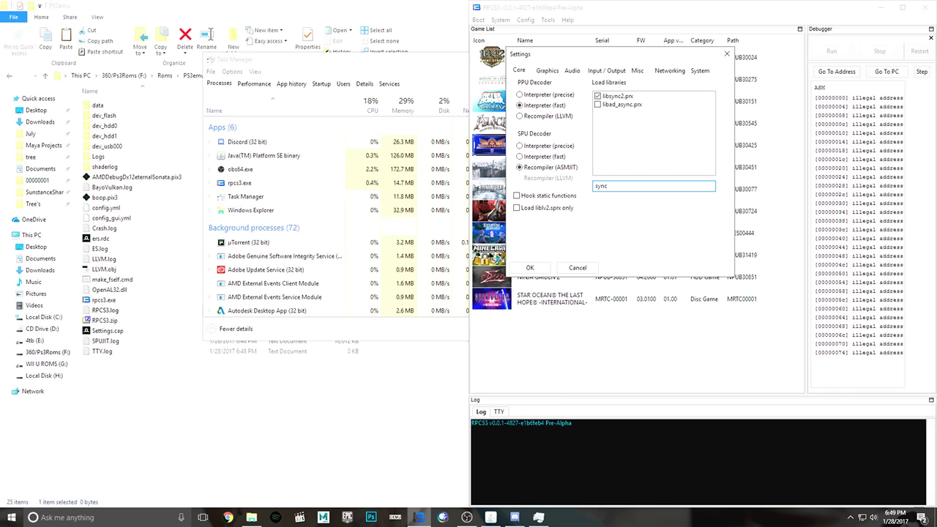
key(BackSpace)
key(BackSpace)
key(BackSpace)
key(BackSpace)
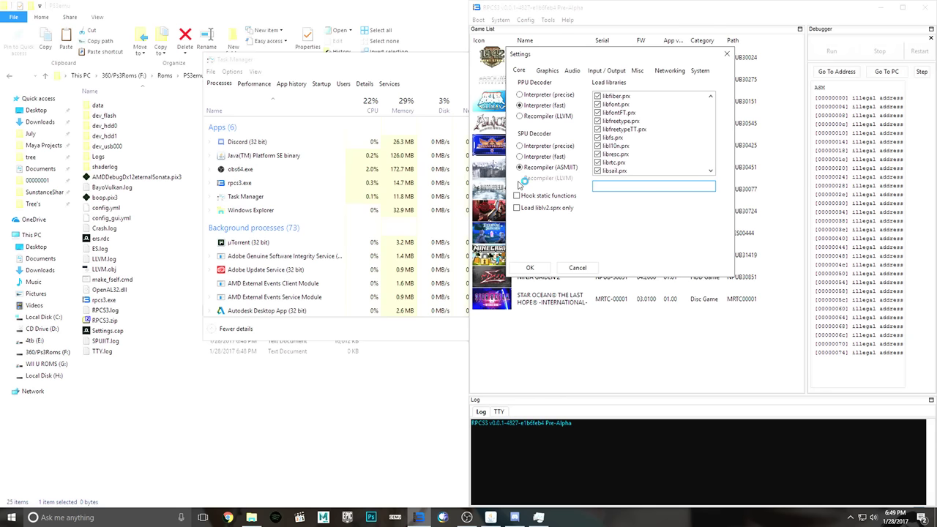
Step: Filter the library list by "libpng" and enable libpngdec.prx
text(libpn)
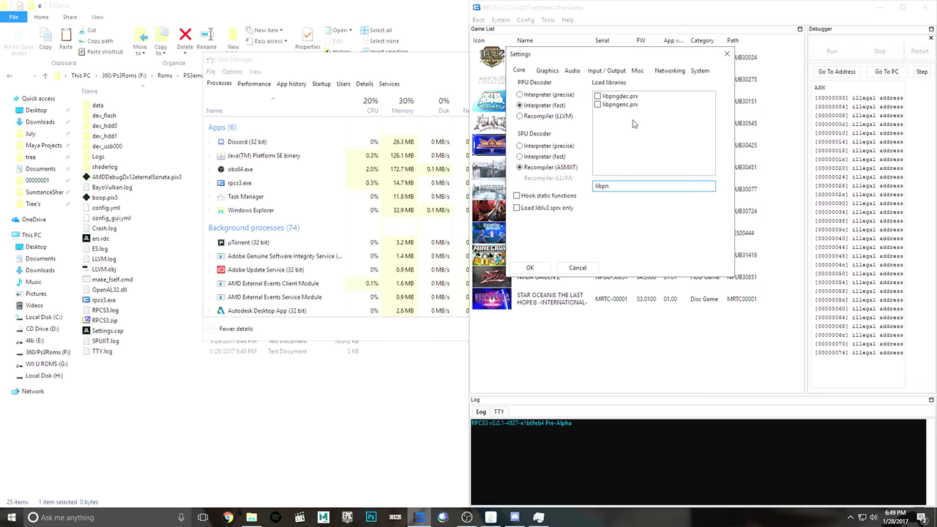
text(g)
click(598, 95)
Step: Change the library filter to "libjp" and enable libjpgdec.prx
click(619, 185)
key(BackSpace)
key(BackSpace)
key(BackSpace)
text(jp)
click(599, 96)
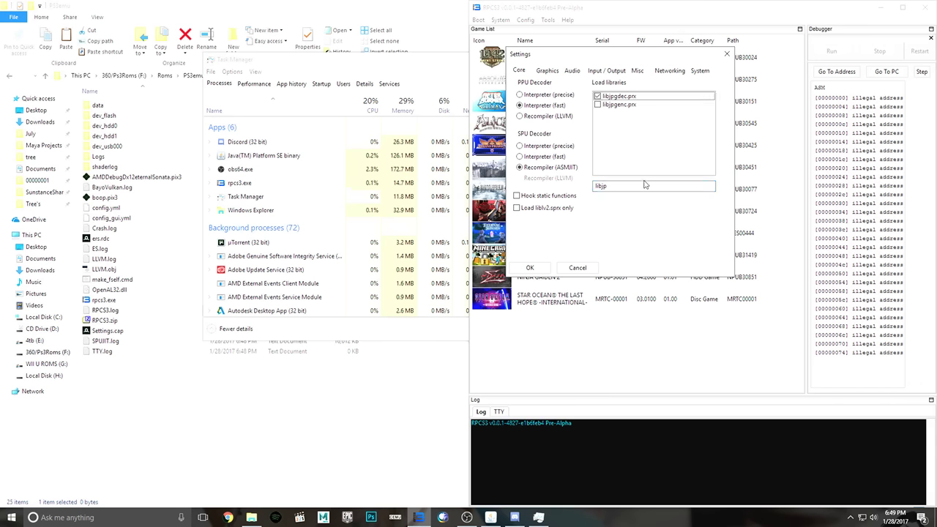
Step: Change the library filter to "libgi", enable libgifdec.prx, and save the settings
click(621, 186)
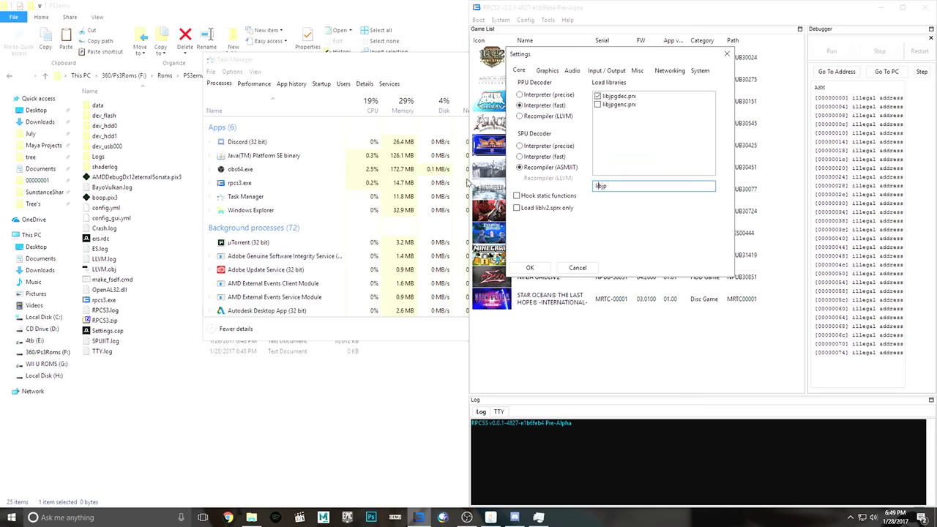
key(BackSpace)
key(BackSpace)
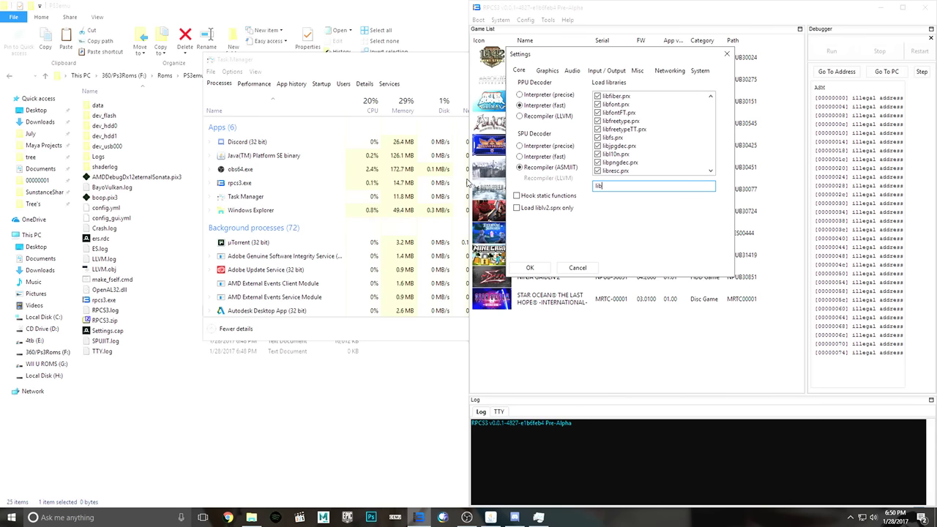
text(gi)
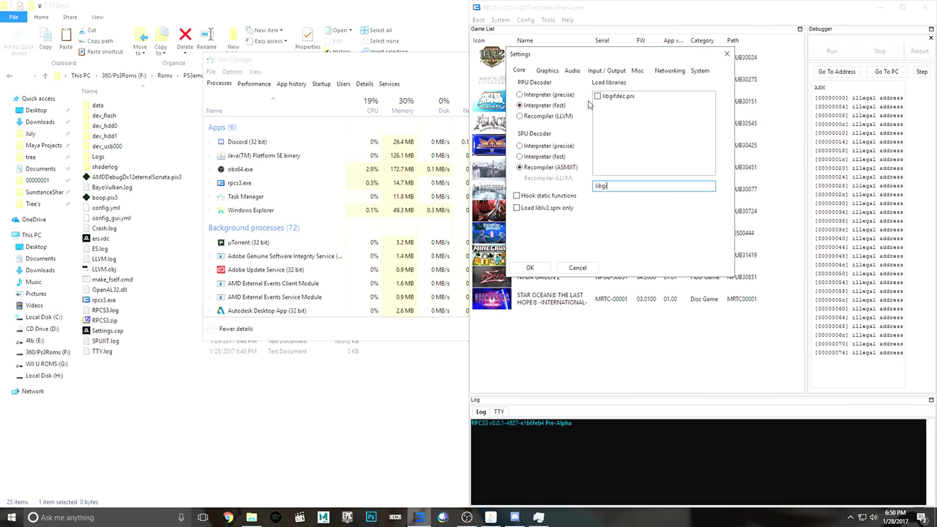
click(598, 97)
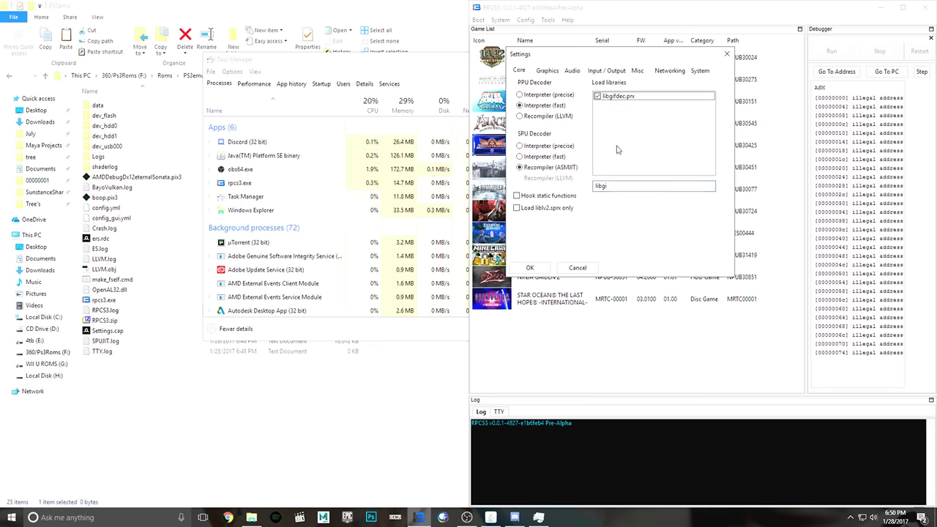
click(532, 268)
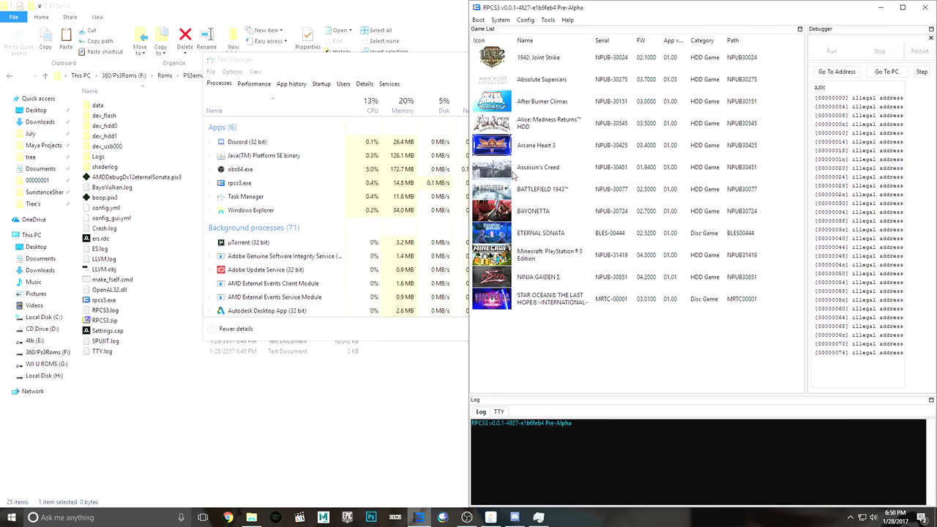
Step: Boot Absolute Supercars from the game list and shift the error dialog slightly
right_click(503, 79)
click(524, 81)
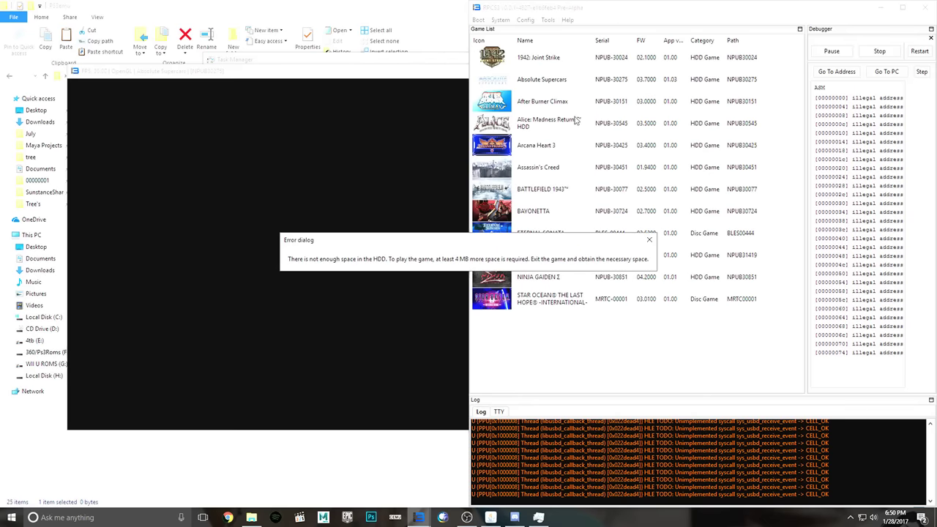
drag(470, 244, 460, 229)
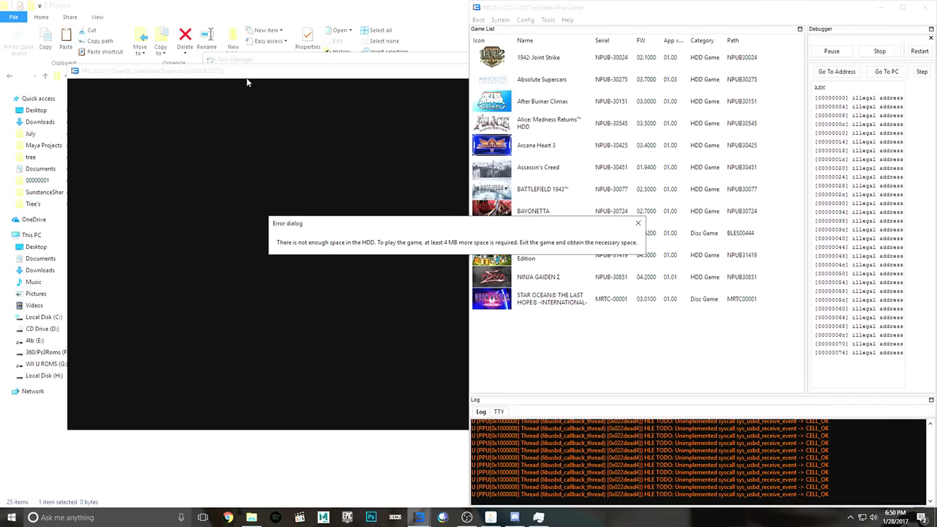
Step: Switch to File Explorer, check the free space on the 360/Ps3Roms (F:) drive, open the drive, and minimize the window
click(251, 517)
click(26, 235)
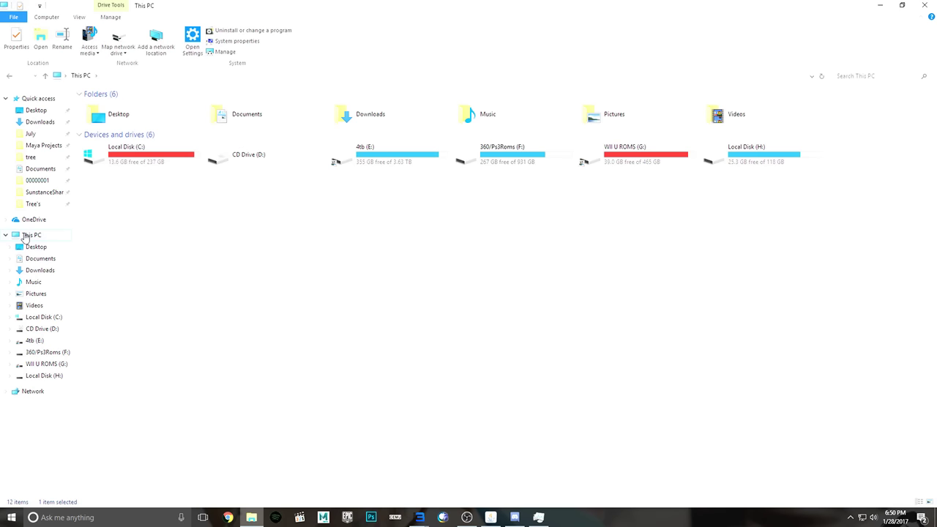
double_click(503, 163)
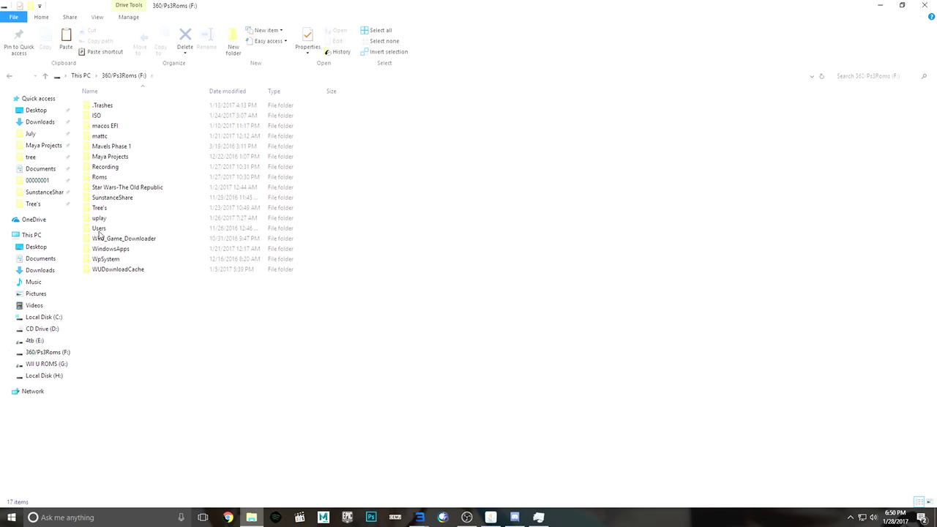
click(881, 5)
Step: Move the error dialog aside and bring the Absolute Supercars game window forward to inspect its output
drag(548, 223, 521, 188)
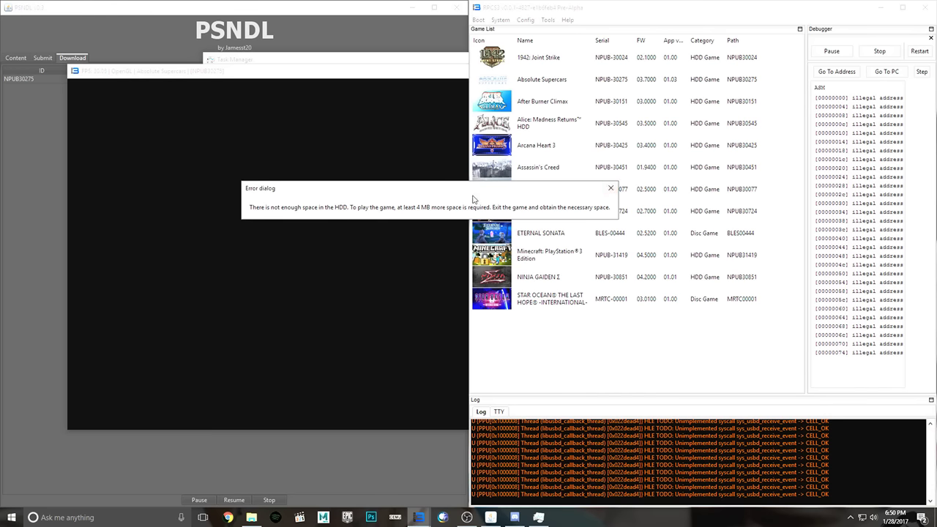
drag(343, 192, 250, 189)
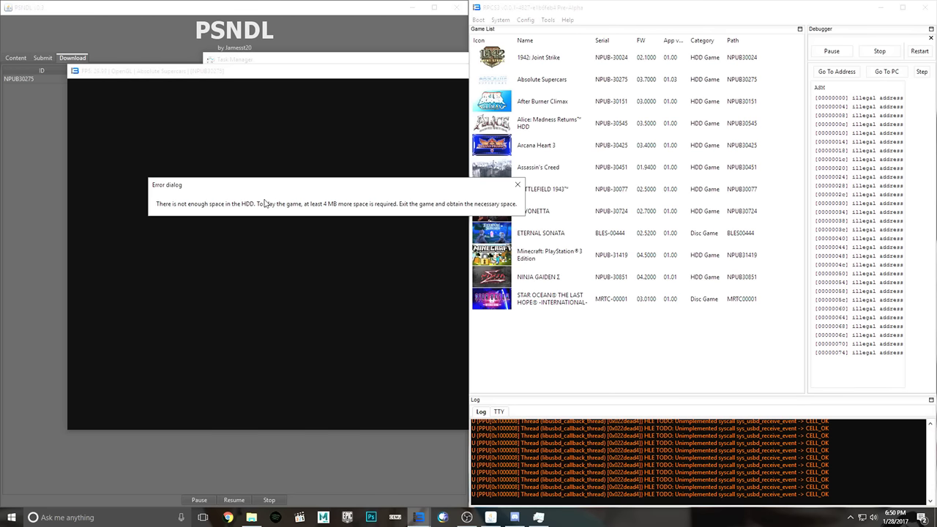
click(257, 76)
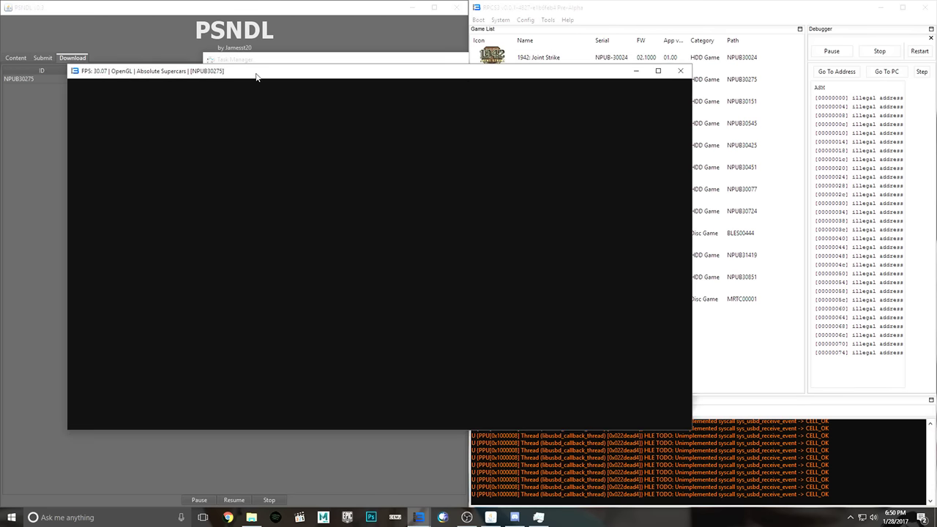
drag(256, 75, 389, 96)
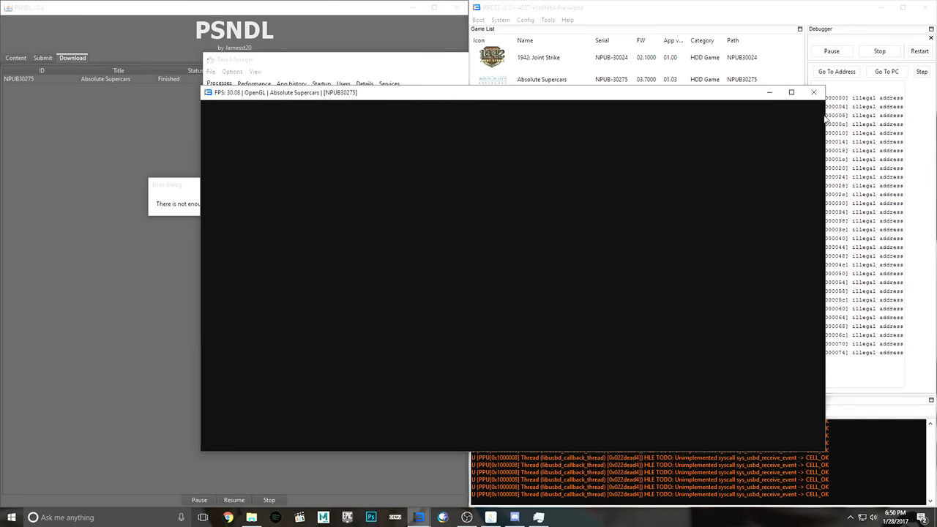
Step: Switch to Task Manager, end the rpcs3.exe process, and close both Task Manager and PSNDL
click(539, 517)
click(264, 194)
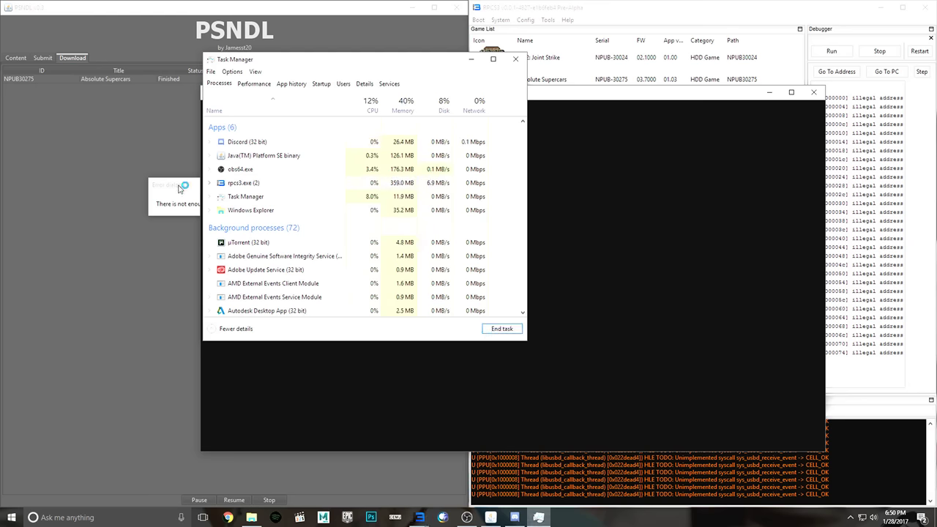
key(Delete)
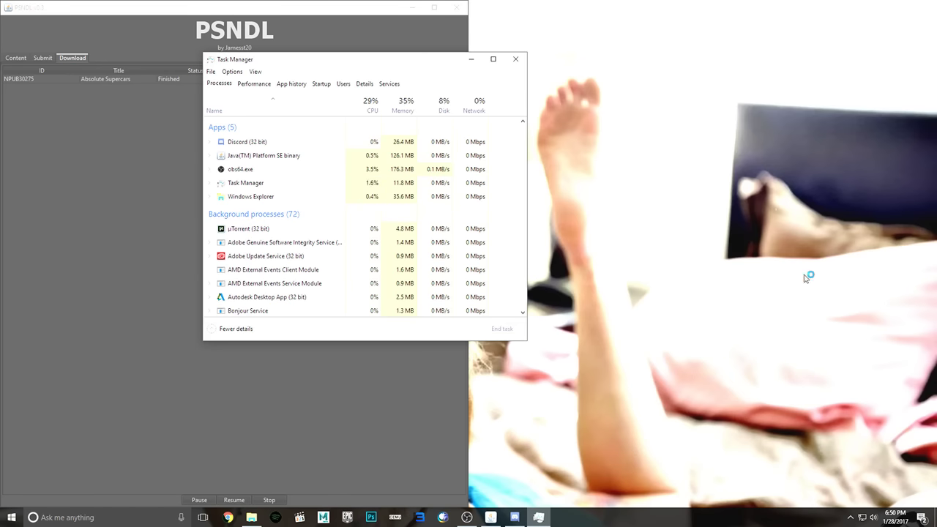
click(515, 59)
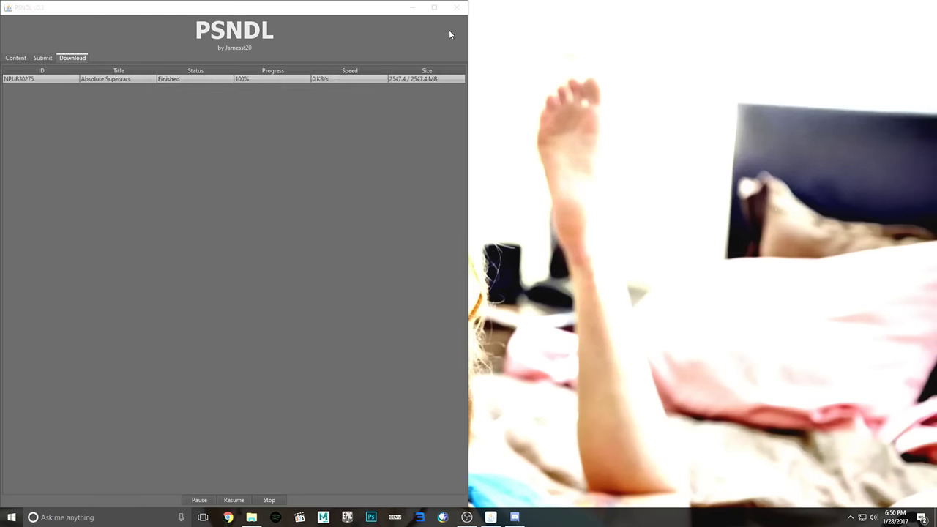
click(457, 9)
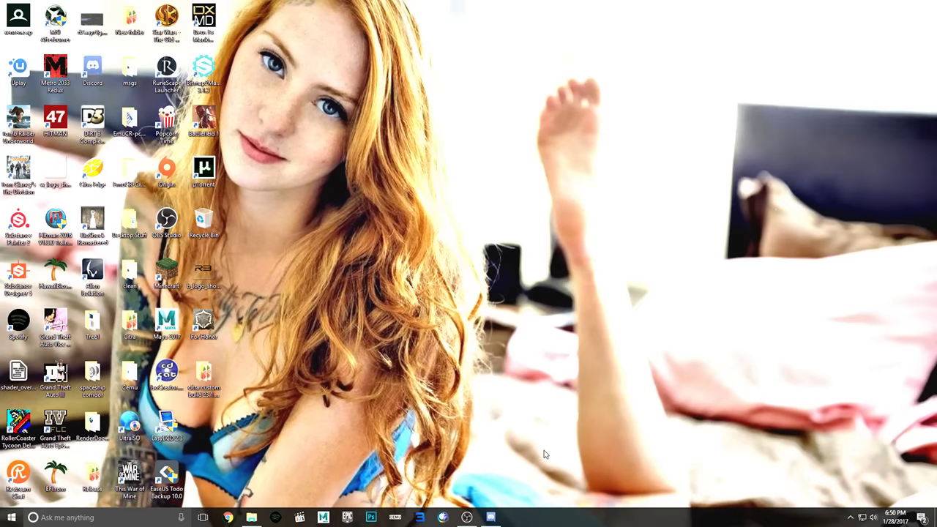
click(466, 516)
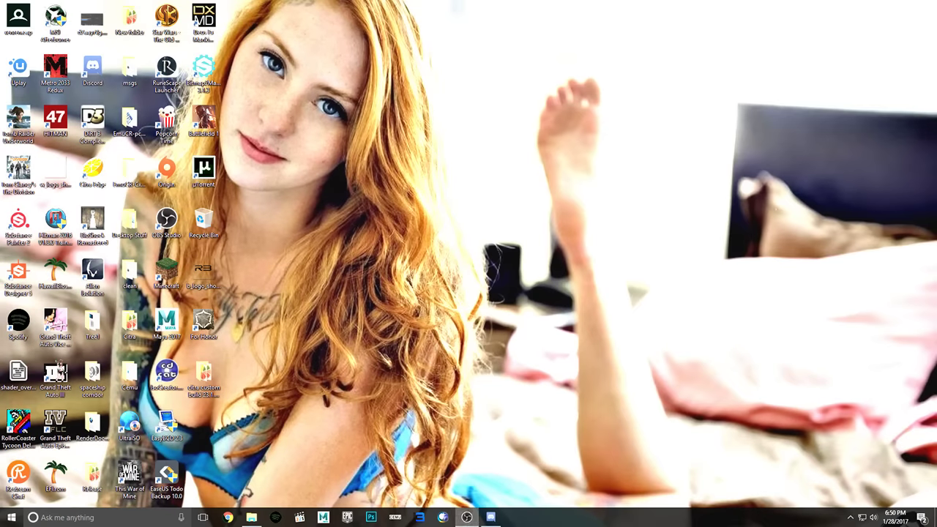